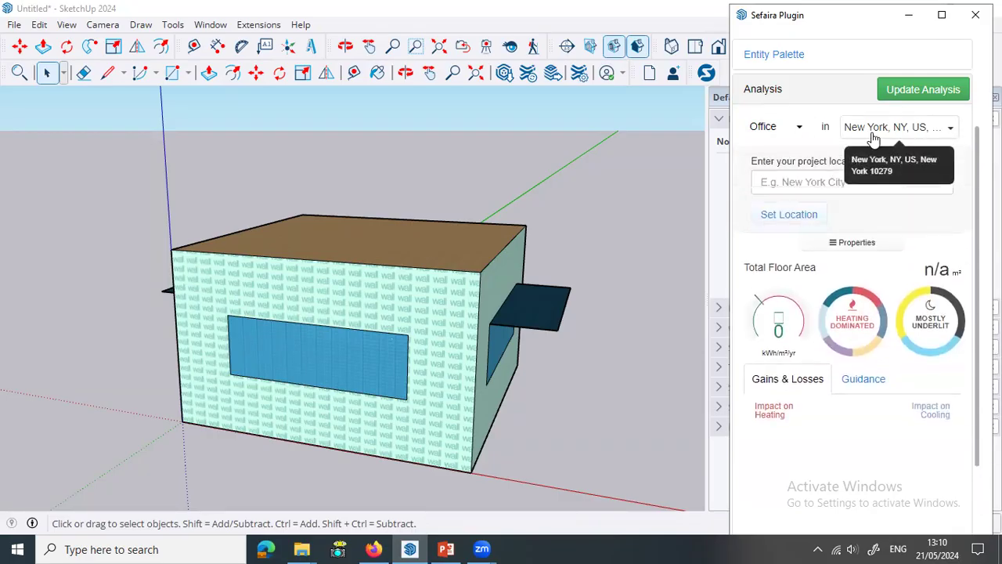
Step: Set the project location for the analysis to Yogyakarta
click(788, 183)
text(yogyaka)
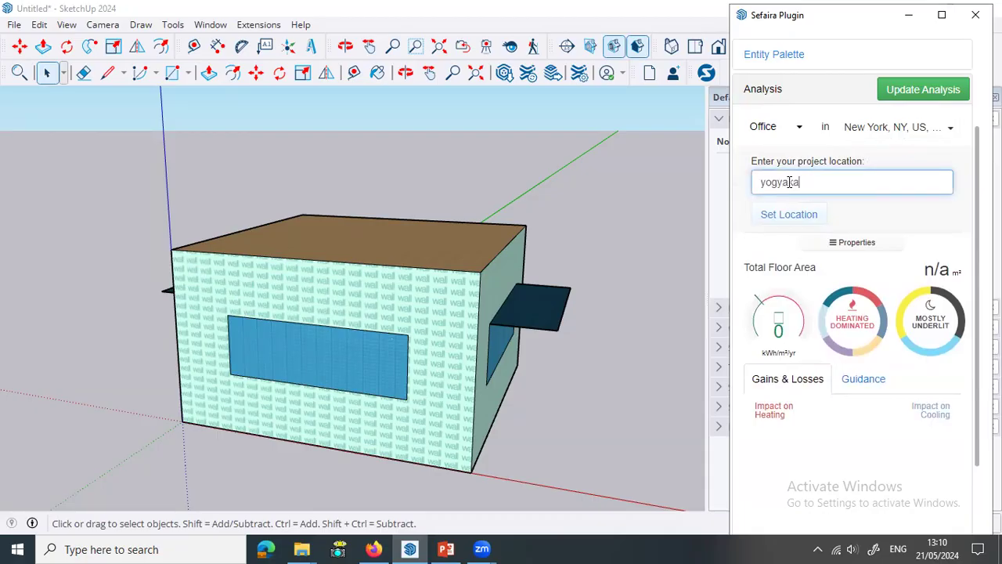
text(rta)
click(810, 215)
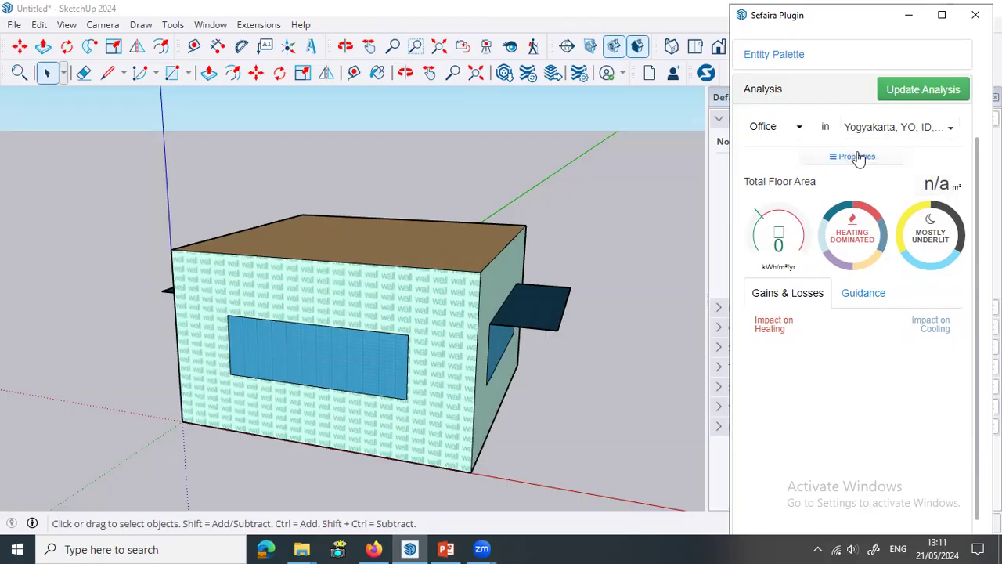
Step: Expand the model properties and set the baseline to ASHRAE 90.1 - 2019
click(857, 157)
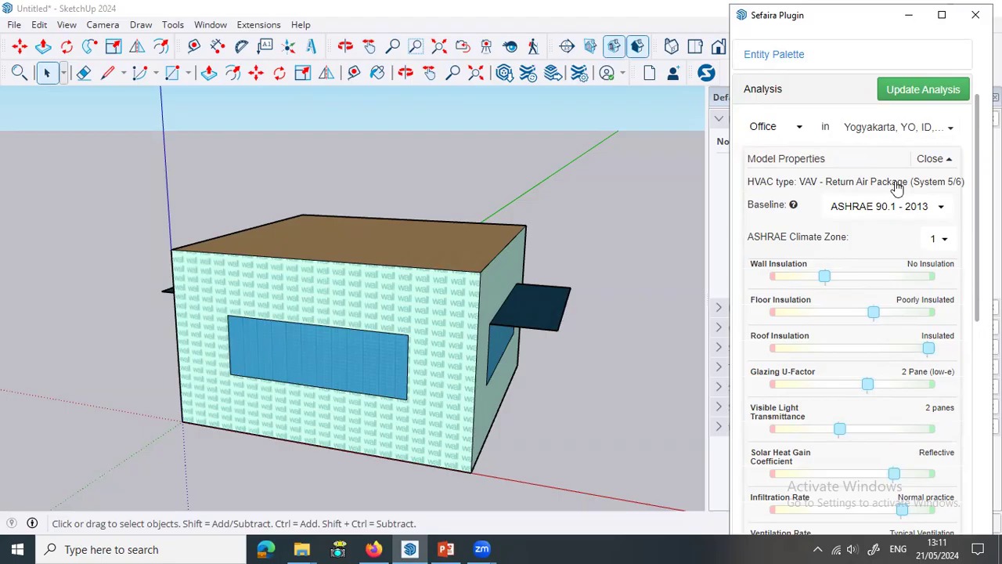
mouse_move(877, 184)
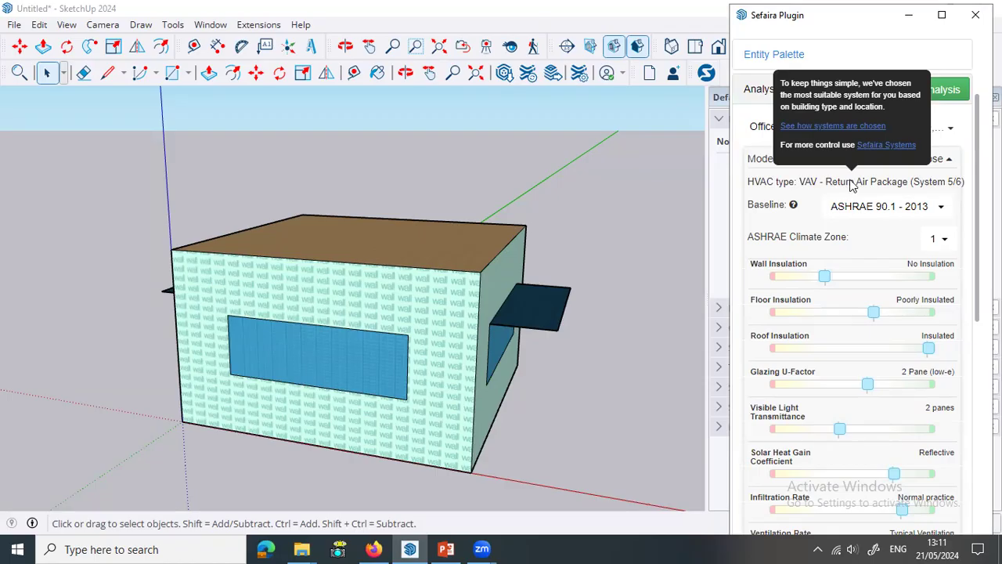
scroll(931, 244, up, 2)
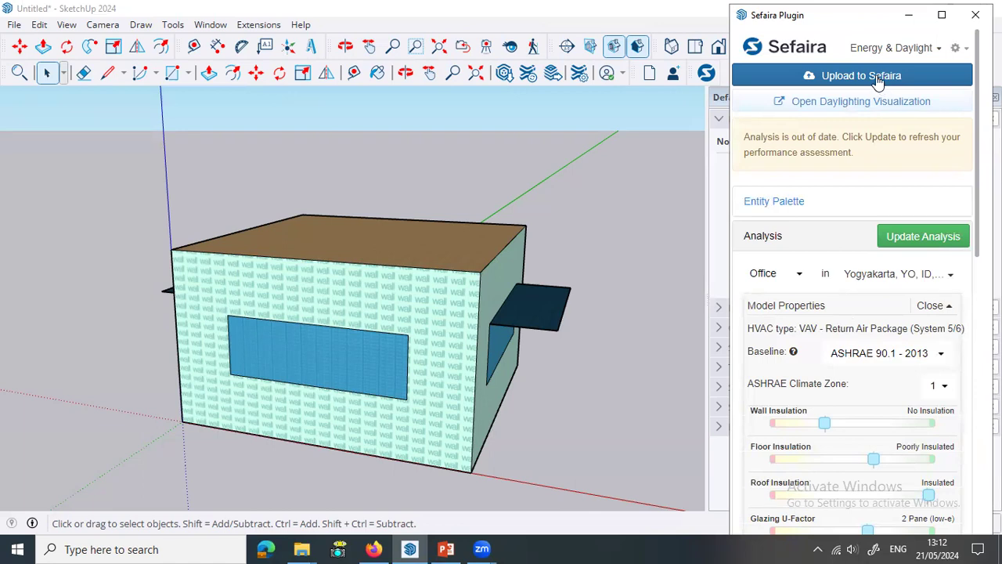
scroll(843, 364, down, 2)
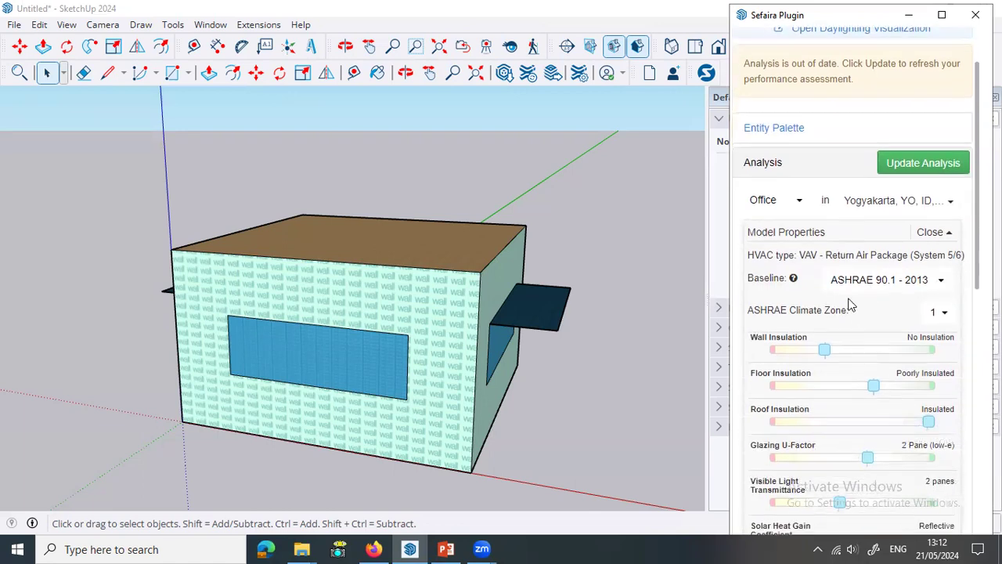
scroll(854, 263, down, 2)
scroll(857, 258, up, 1)
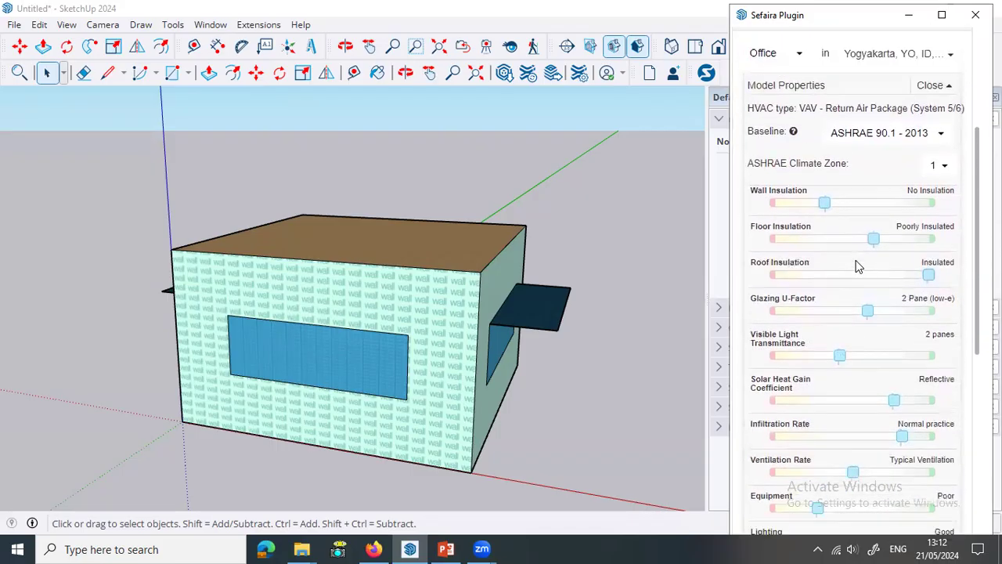
mouse_move(854, 110)
click(932, 137)
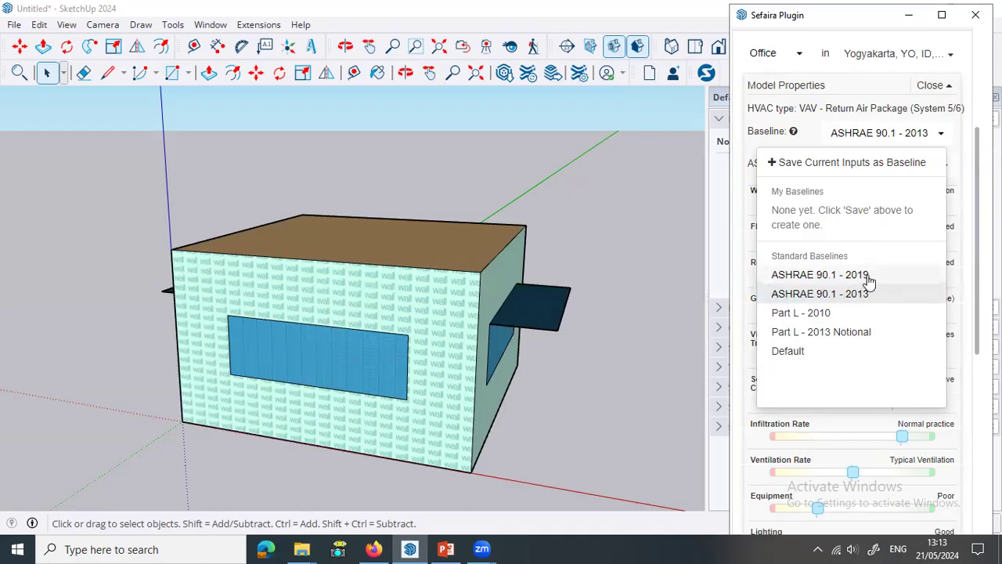
click(873, 276)
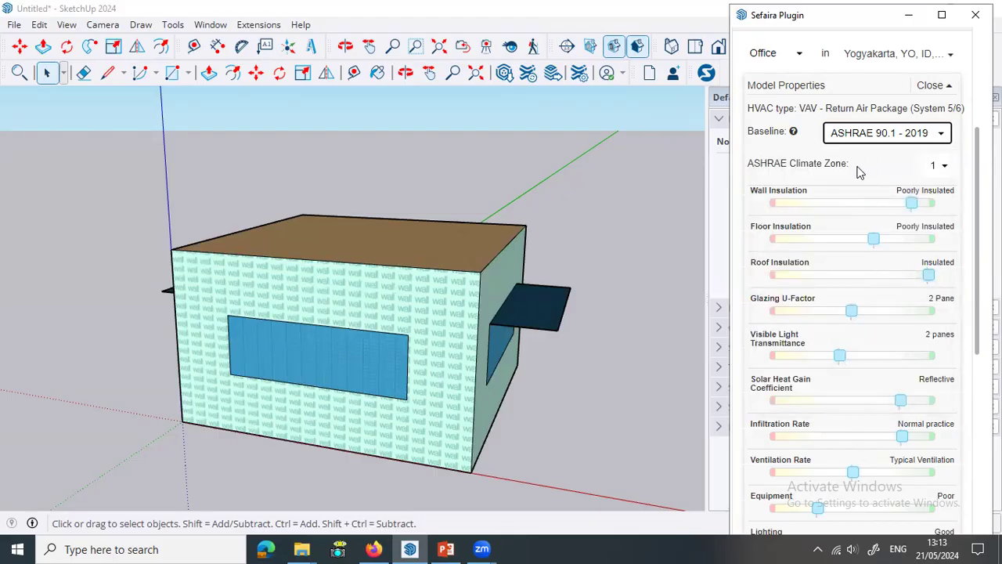
Step: Open the list of available ASHRAE climate zones in the model properties
scroll(857, 171, up, 3)
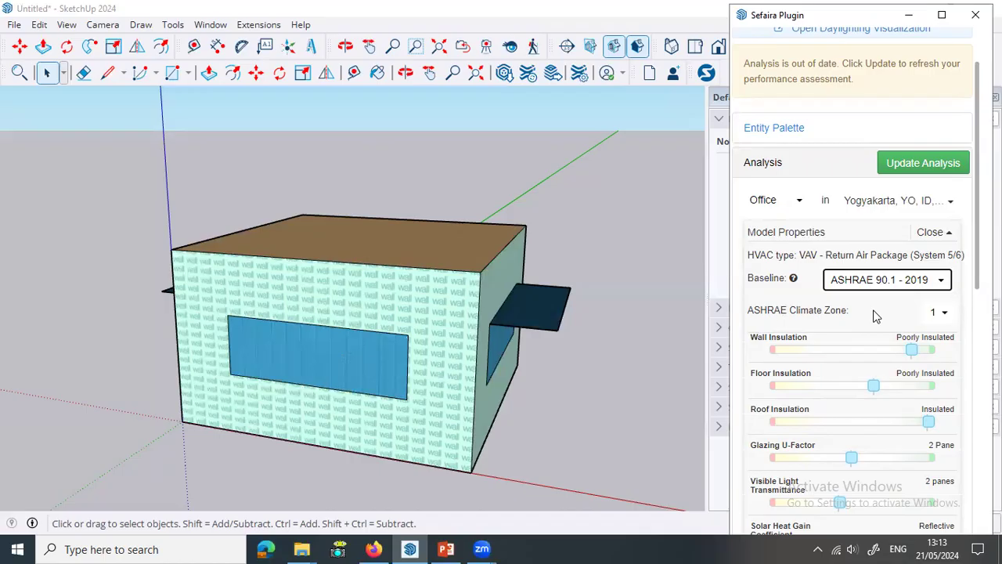
click(940, 313)
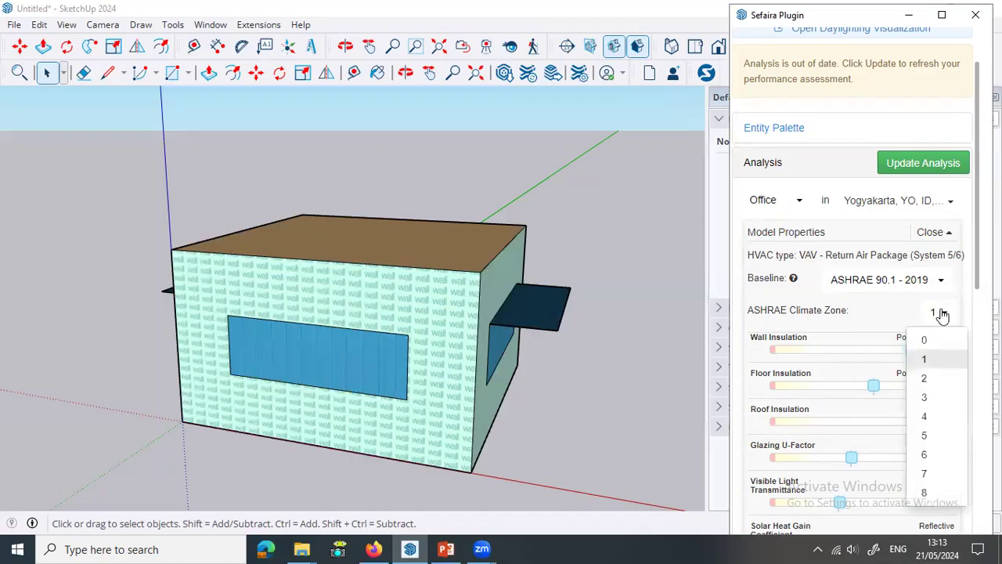
scroll(958, 462, down, 2)
scroll(951, 372, up, 1)
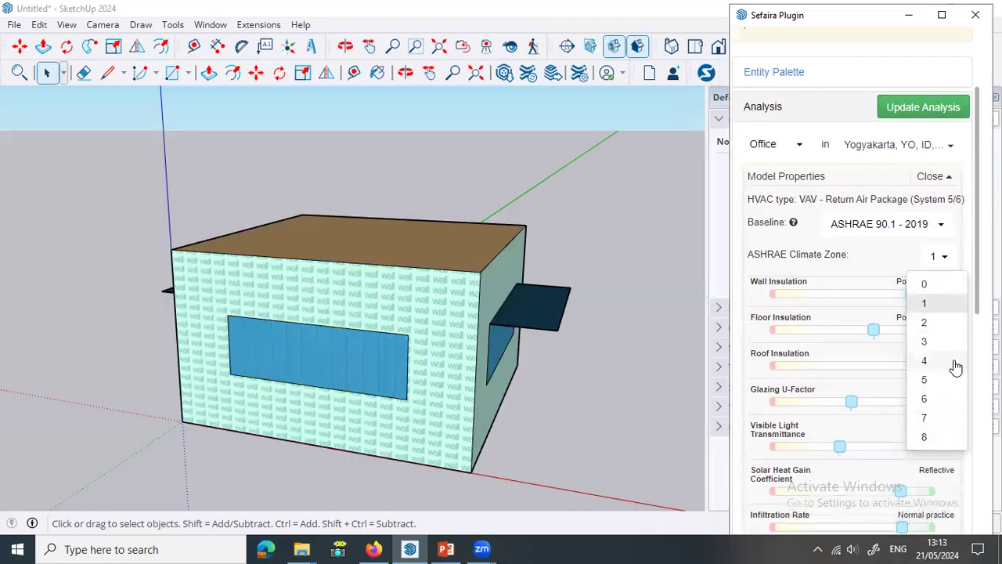
Step: Switch to Firefox and run a Google image search for "ashrae climate zone map" in a new tab
click(372, 548)
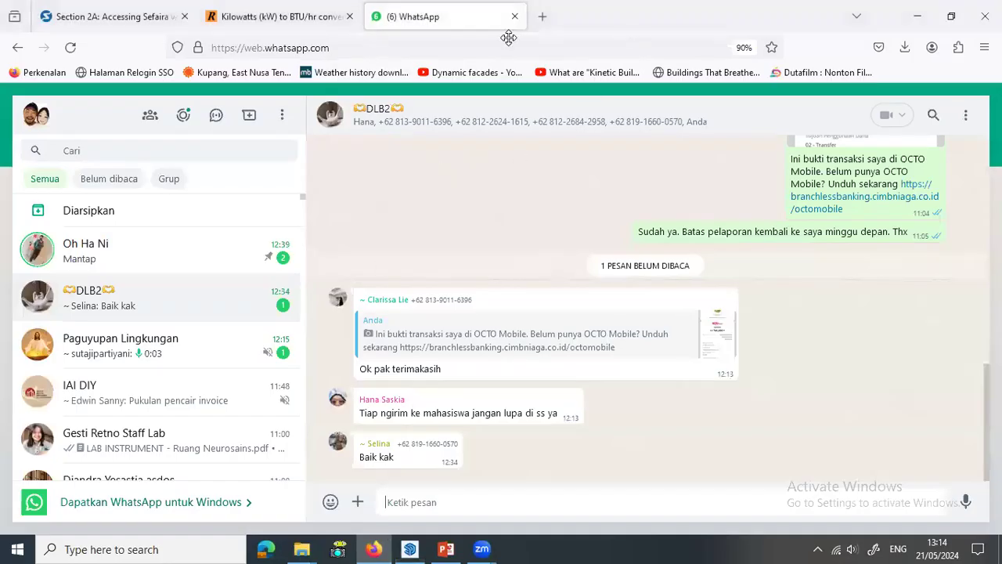
click(124, 10)
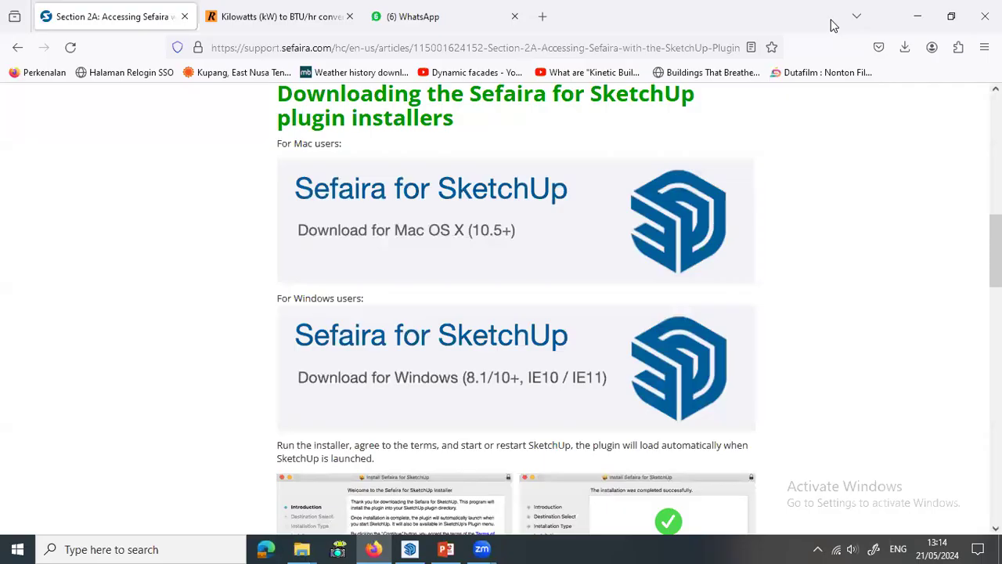
click(542, 16)
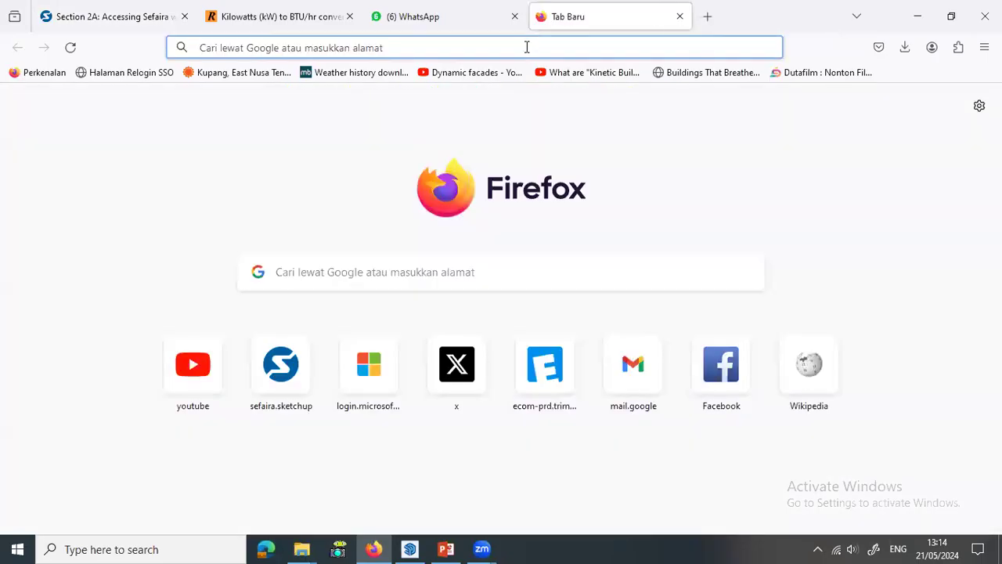
text(ashrae)
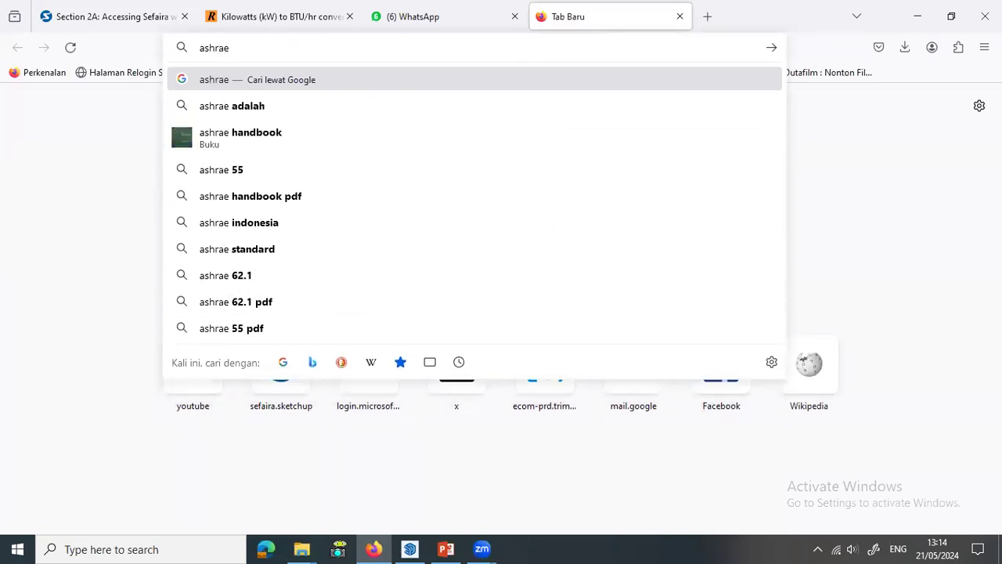
text( climate )
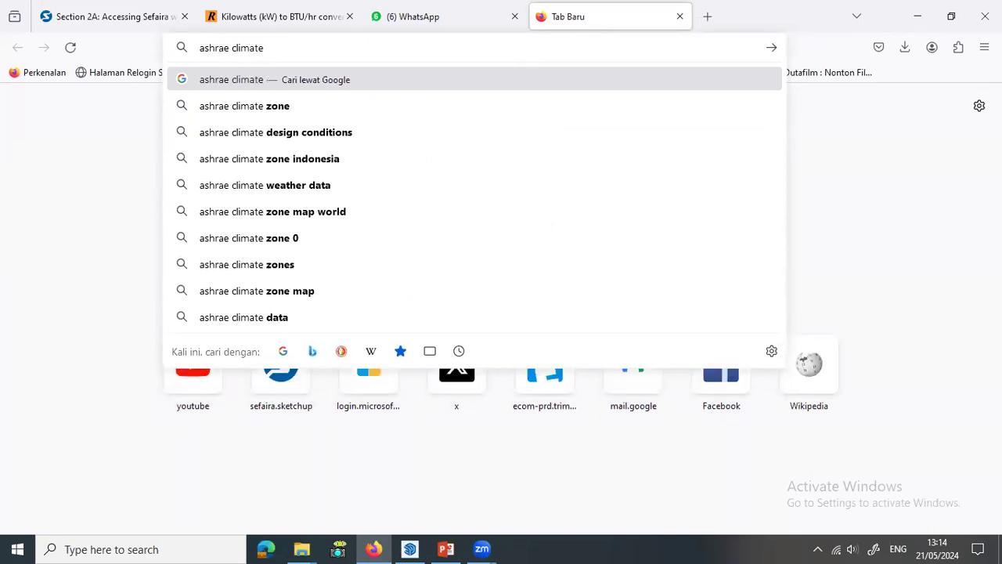
text(zone ma)
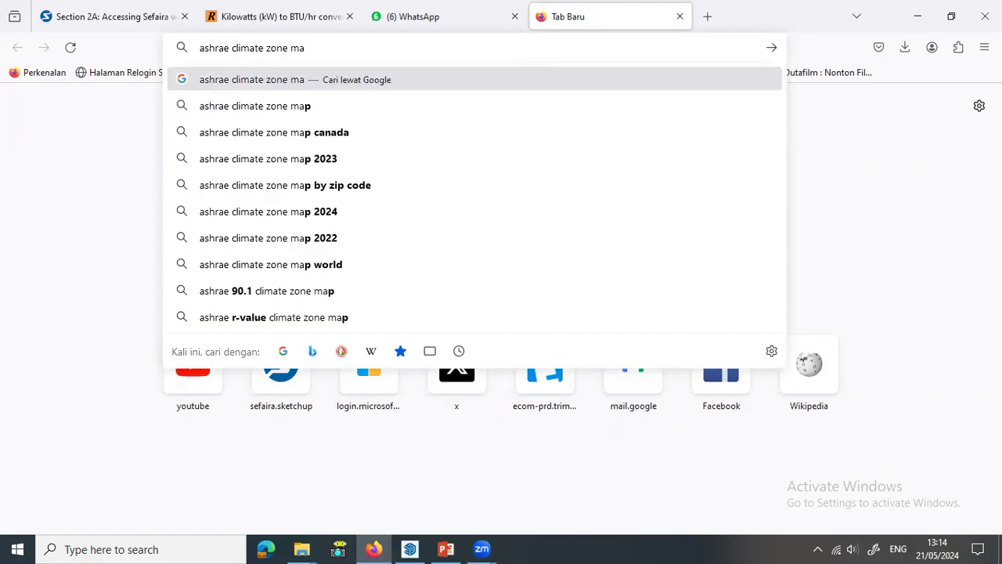
text(p)
key(Return)
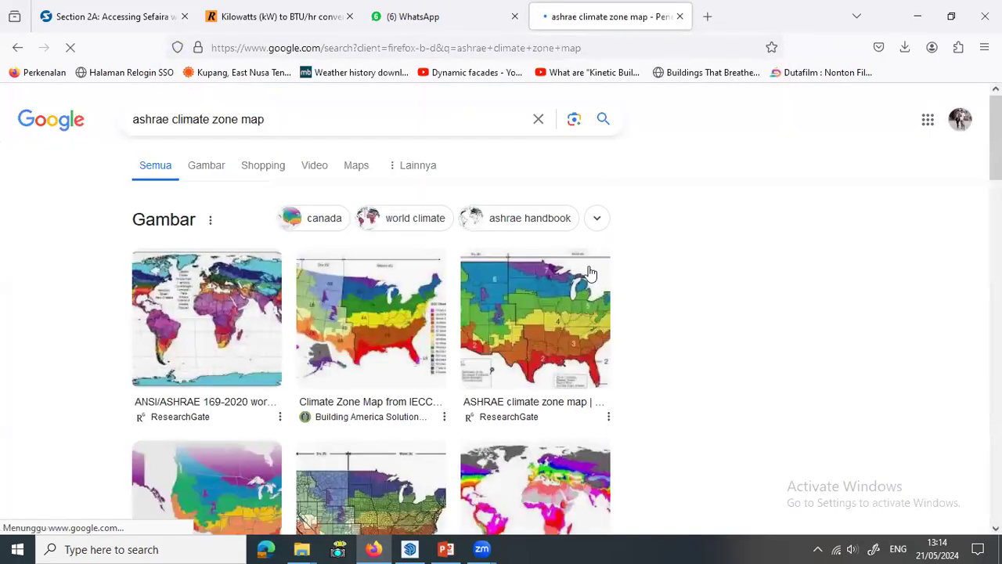
click(206, 166)
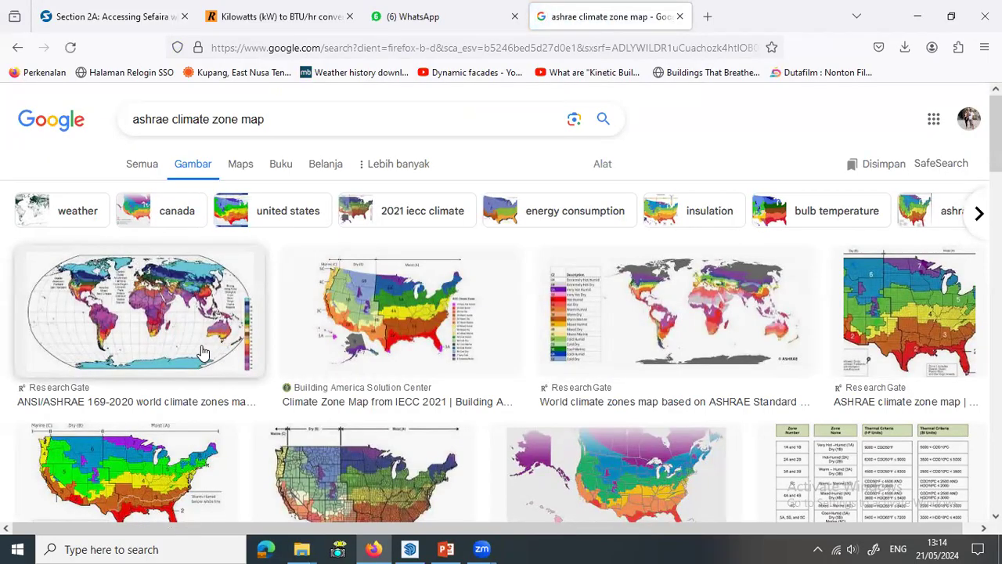
Step: View the Sefaira Support table of ASHRAE climate zones in a separate tab, and close that tab after reading it
scroll(177, 342, down, 2)
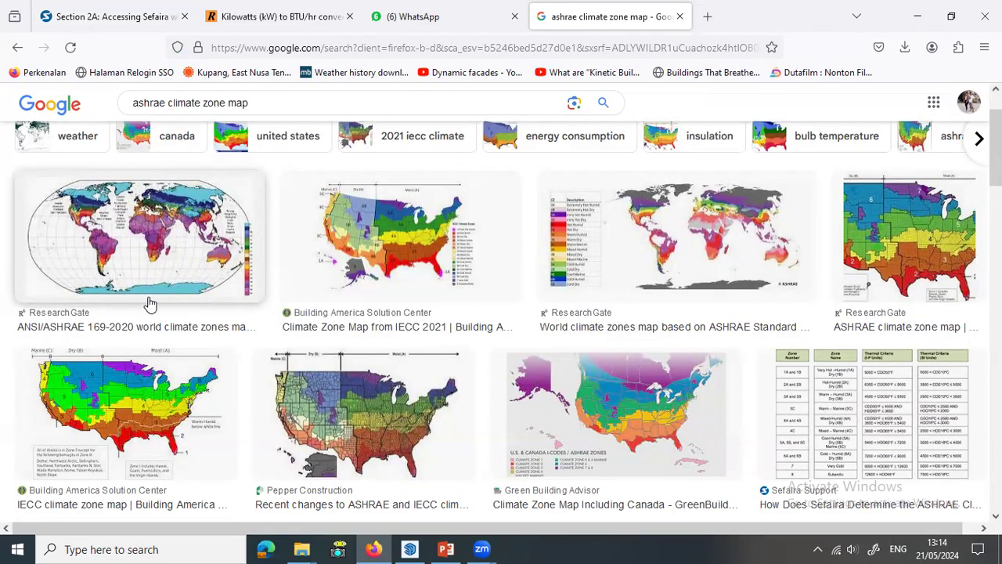
right_click(859, 377)
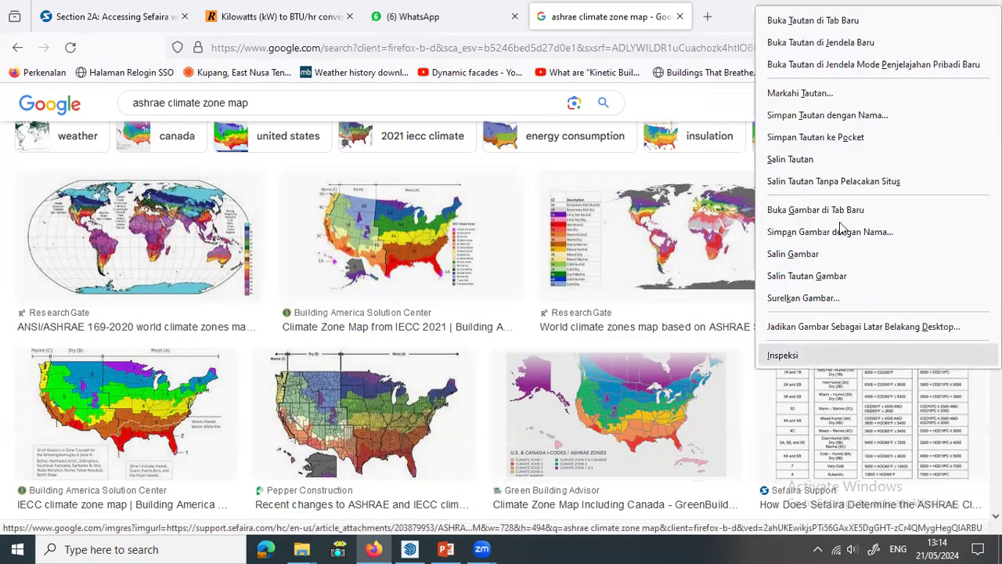
click(820, 21)
click(725, 28)
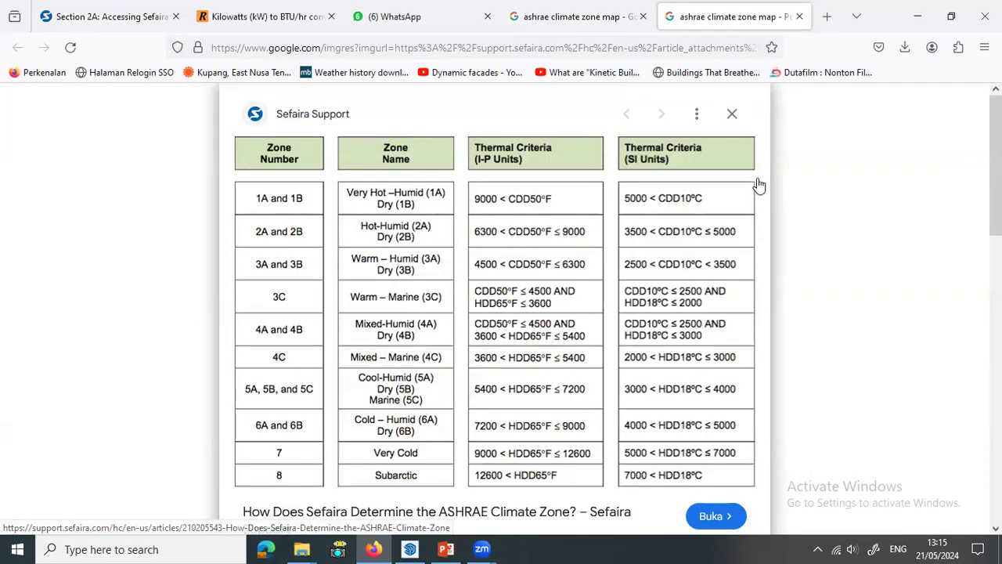
click(800, 17)
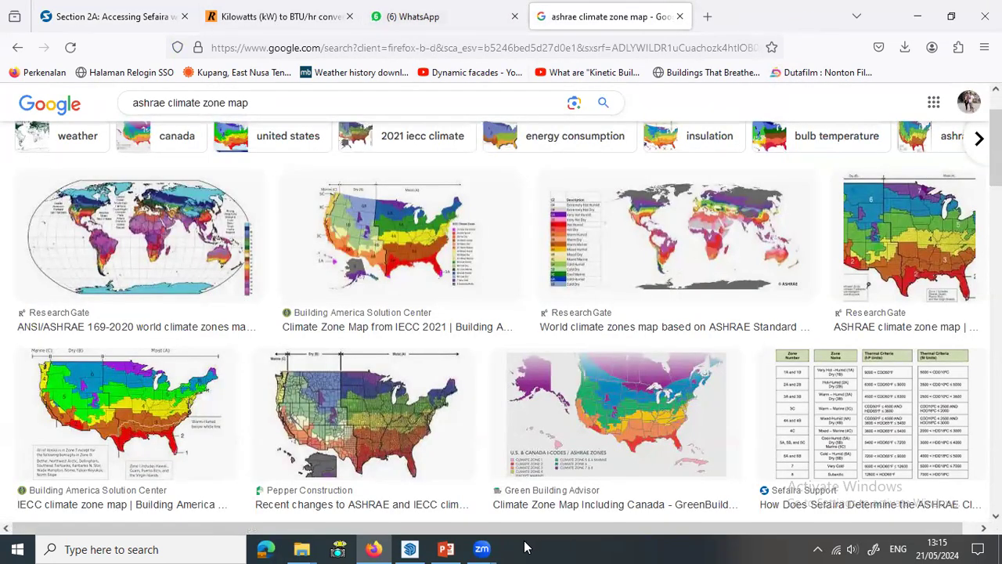
Step: Switch back to SketchUp, set the ASHRAE climate zone to 1 and check the full project location
click(410, 549)
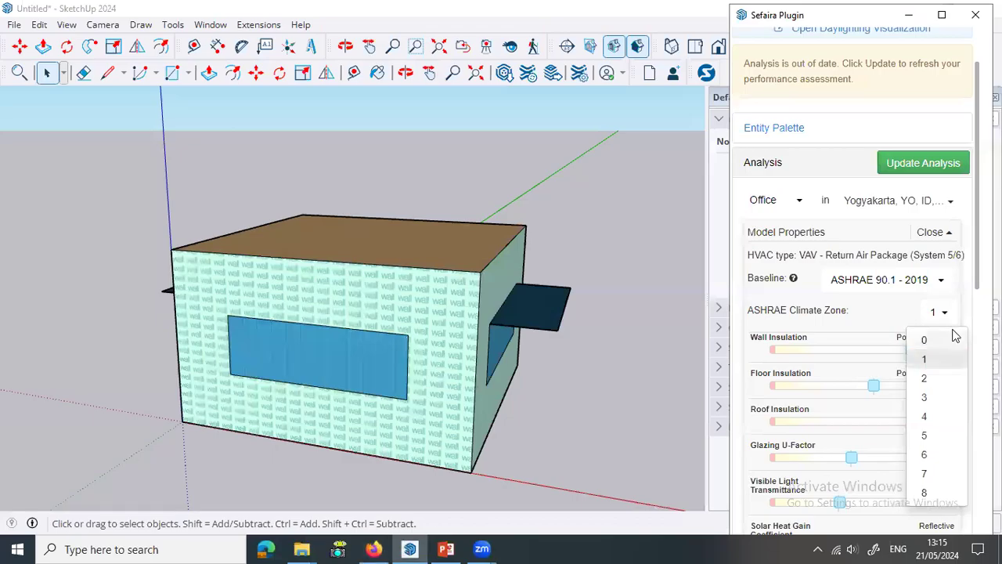
click(925, 359)
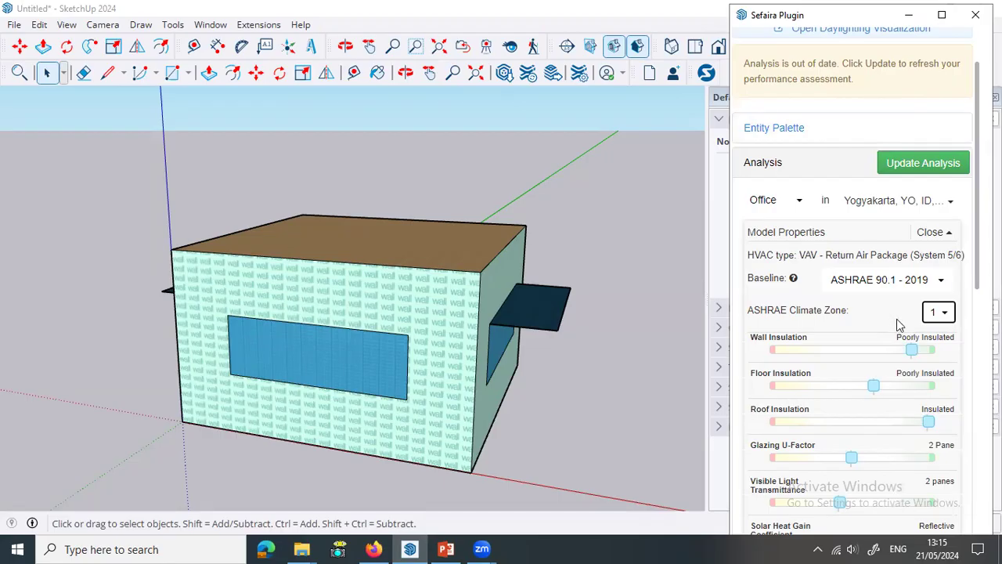
click(944, 312)
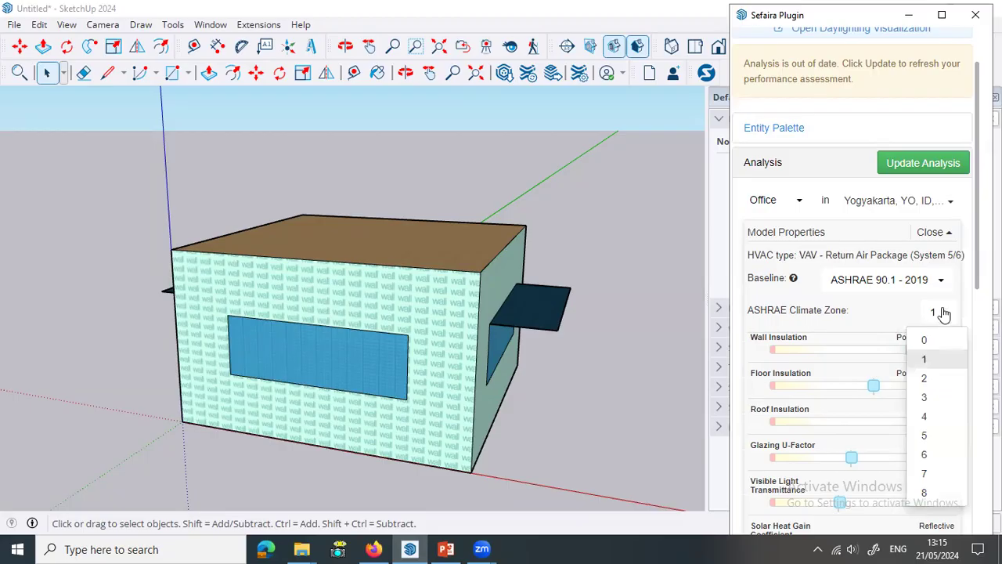
click(944, 312)
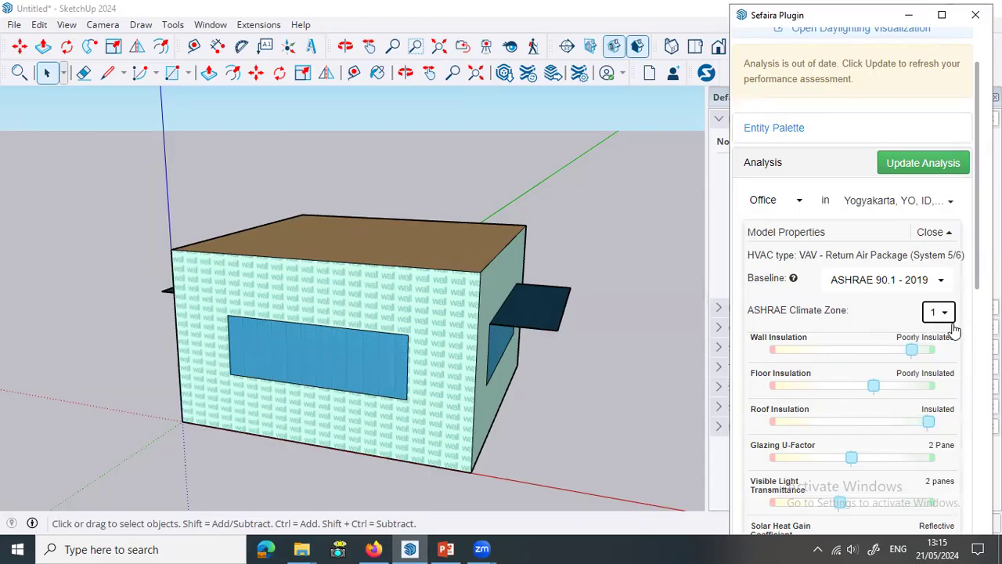
click(894, 200)
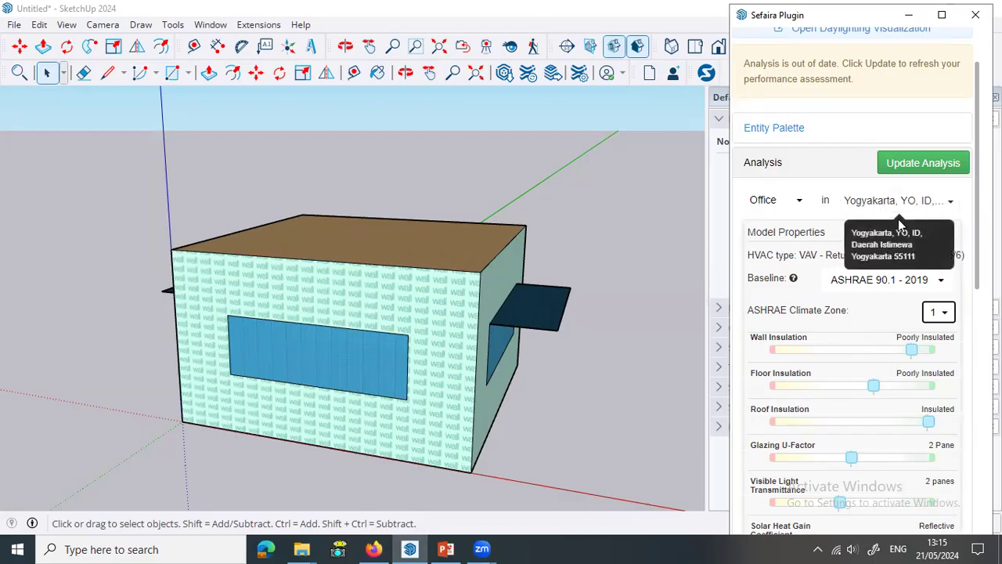
click(879, 197)
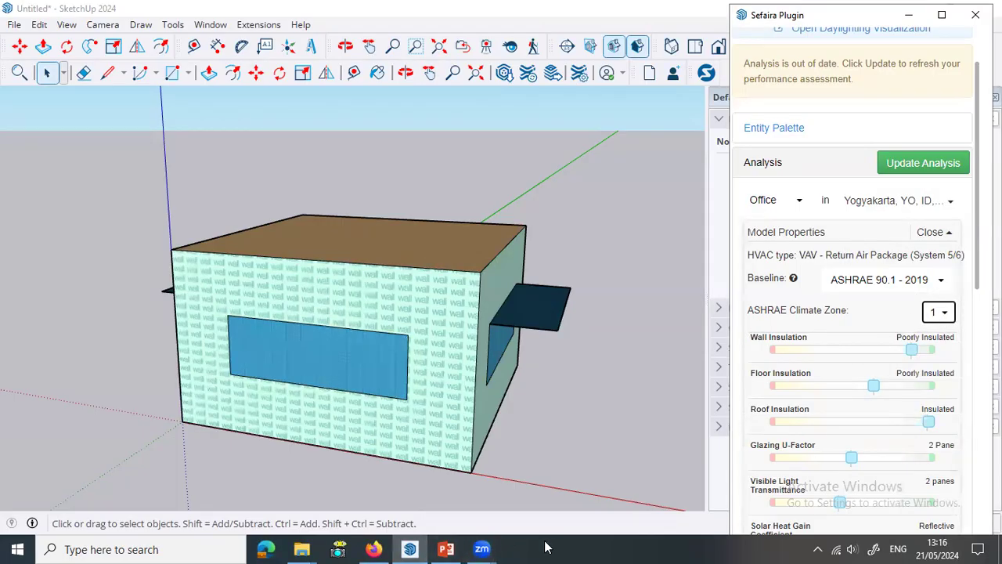
Step: Return to Firefox and look through the climate zone map image results for world maps
click(373, 549)
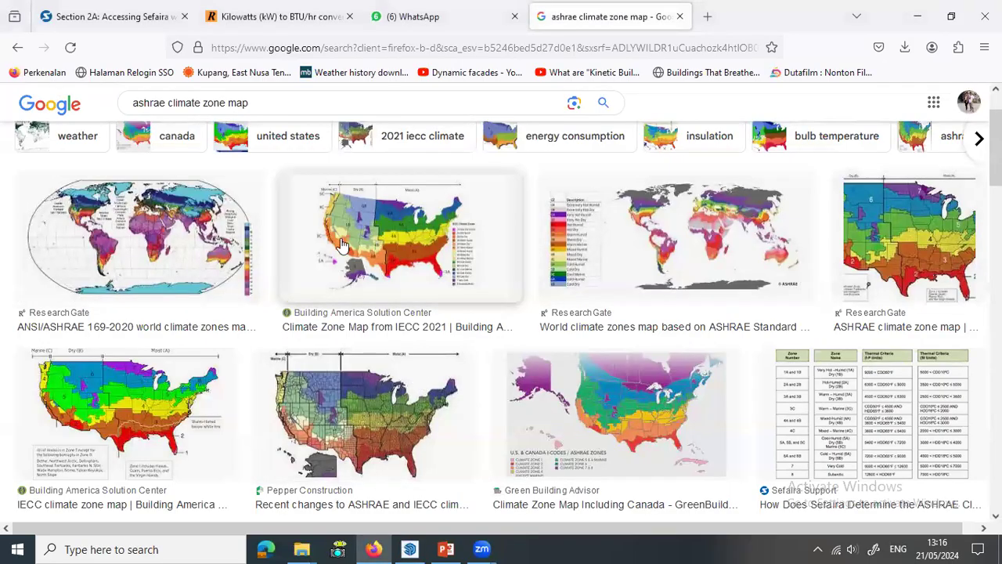
scroll(82, 366, down, 3)
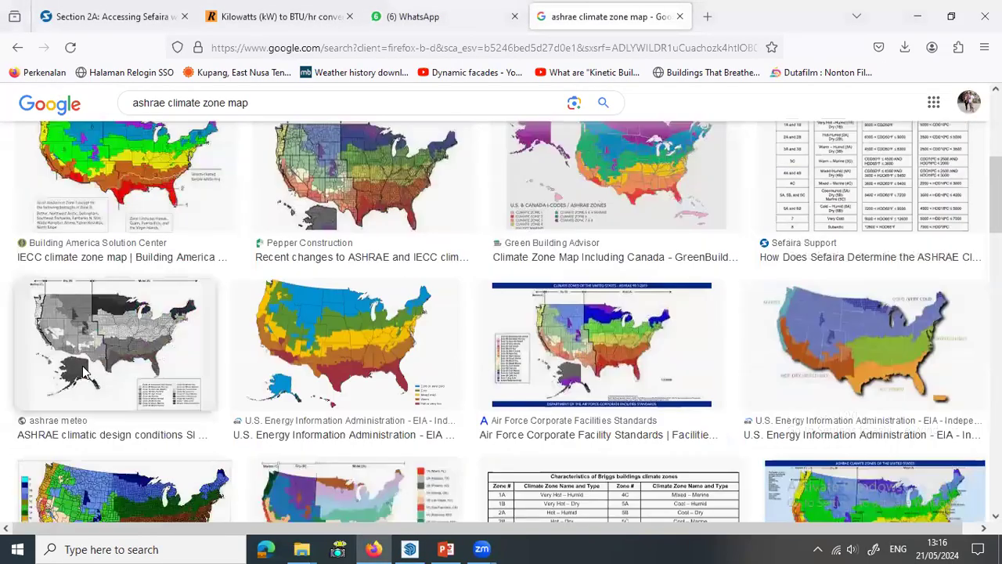
scroll(82, 365, down, 10)
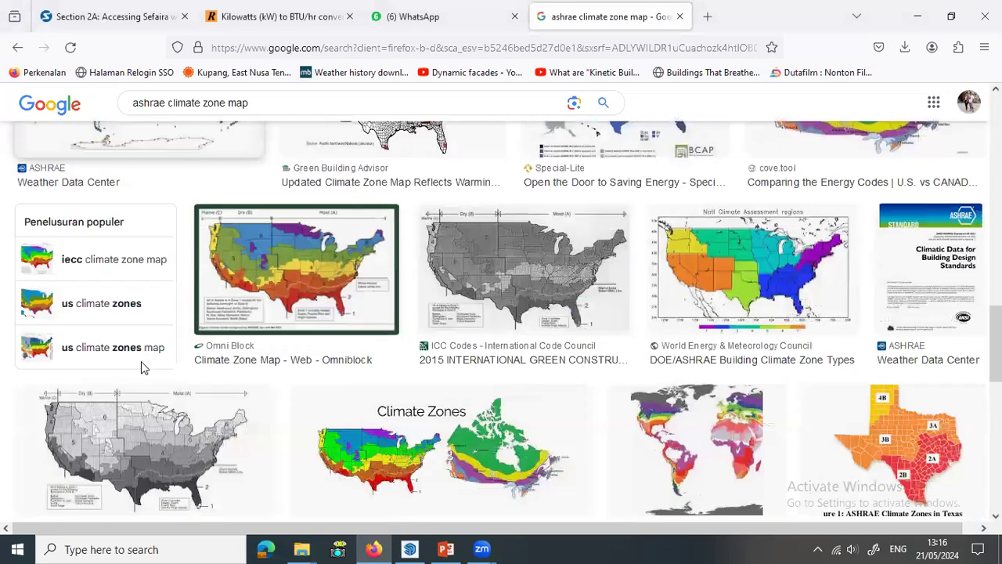
scroll(244, 341, down, 4)
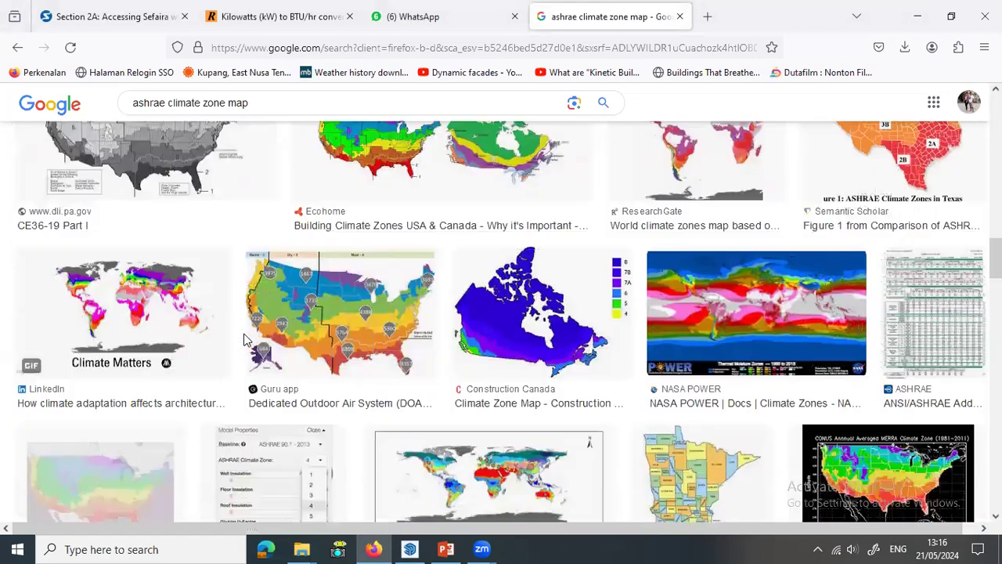
scroll(244, 341, up, 10)
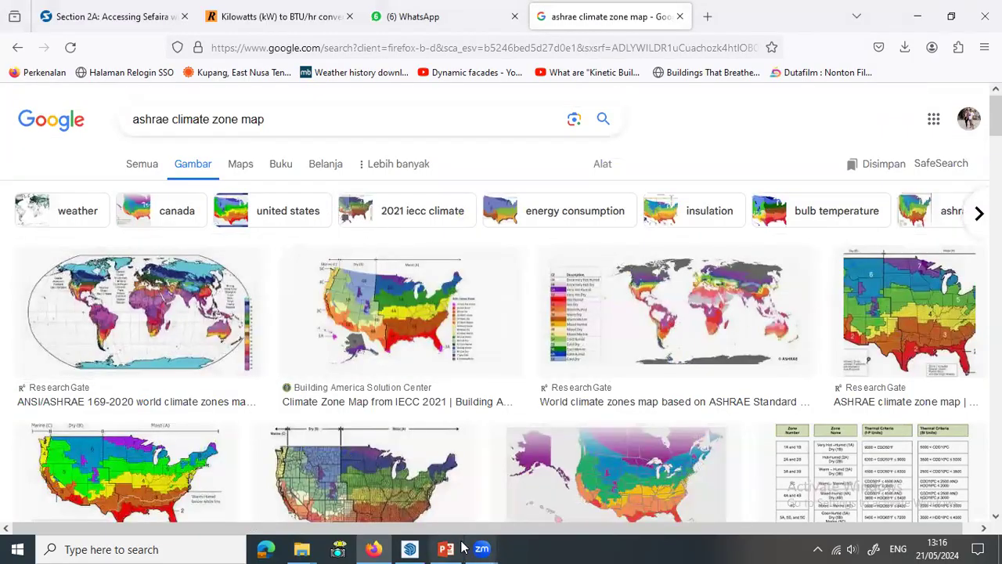
Step: Switch to SketchUp and review the Sefaira sliders from wall insulation down to lighting
click(409, 549)
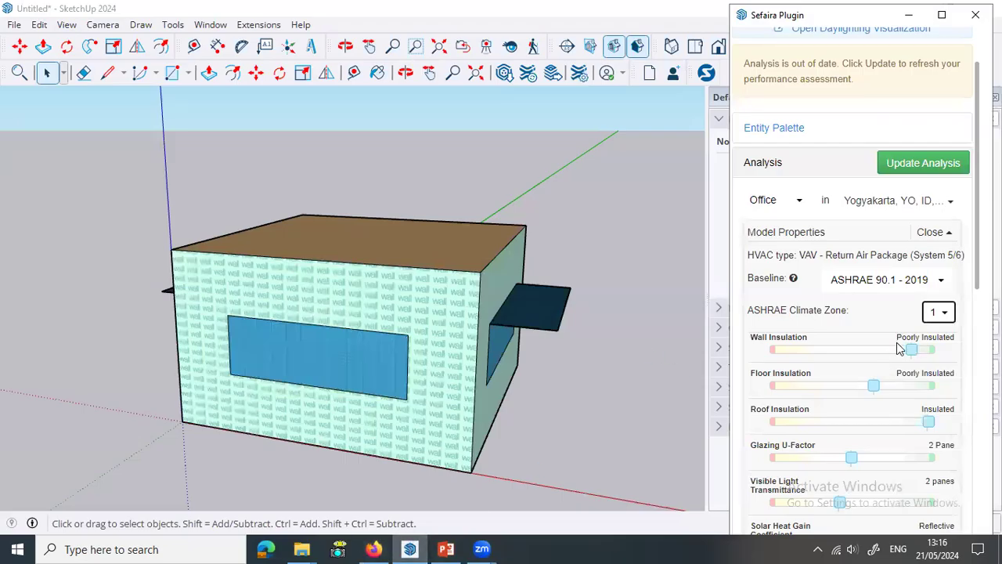
scroll(897, 321, down, 3)
scroll(899, 323, down, 3)
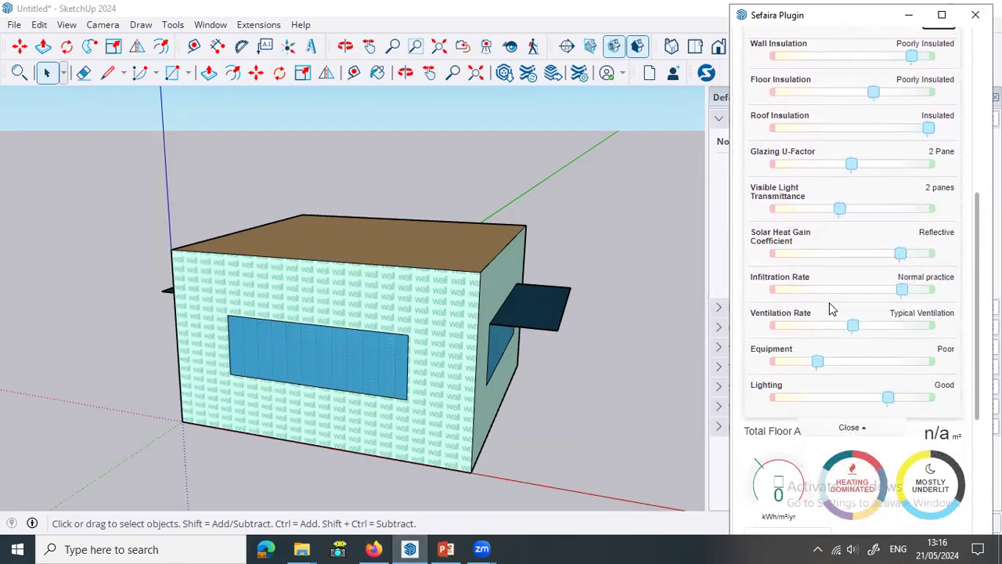
scroll(828, 280, up, 1)
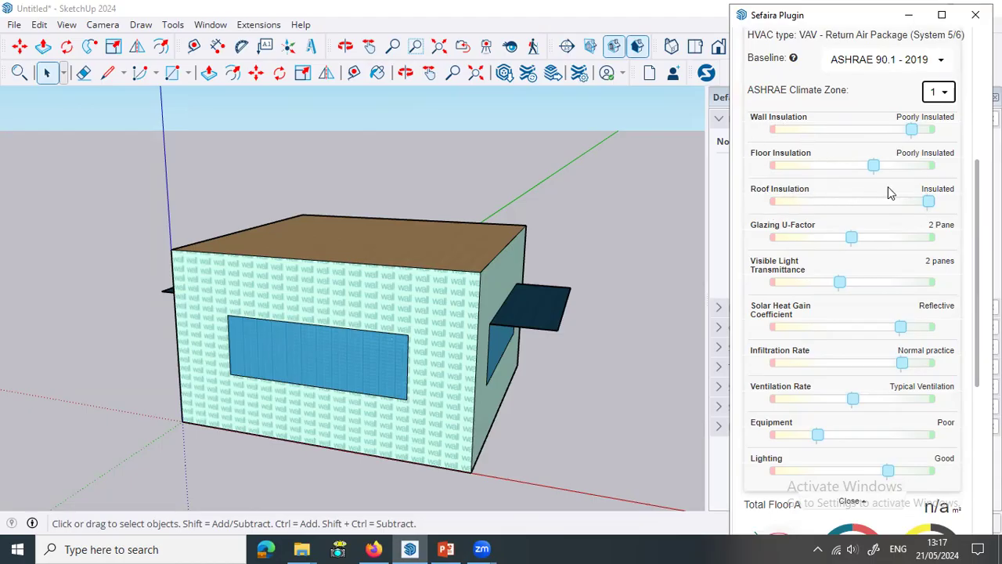
click(912, 133)
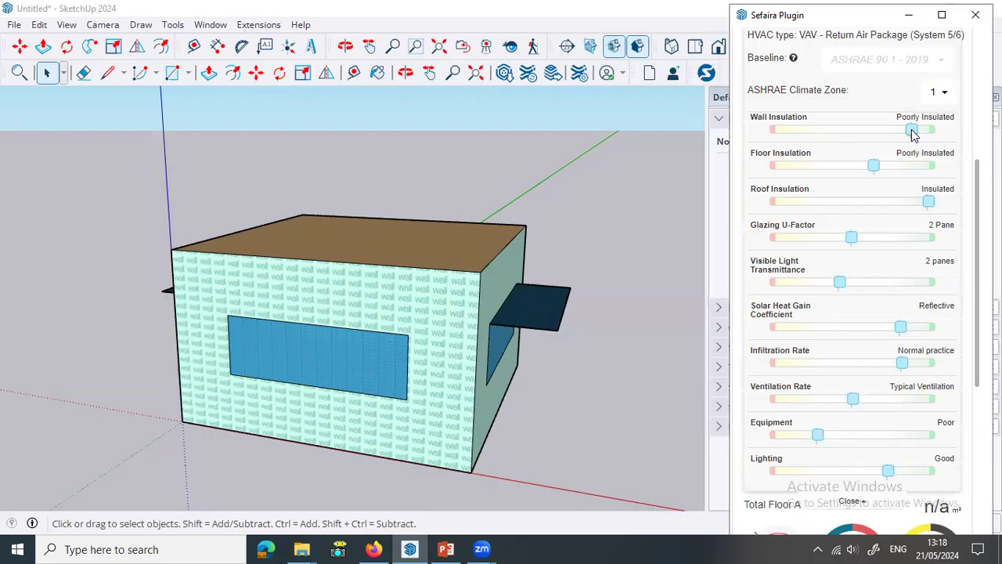
Step: Find and launch Ecotect Analysis 2010, and dismiss its licensing warning
click(12, 548)
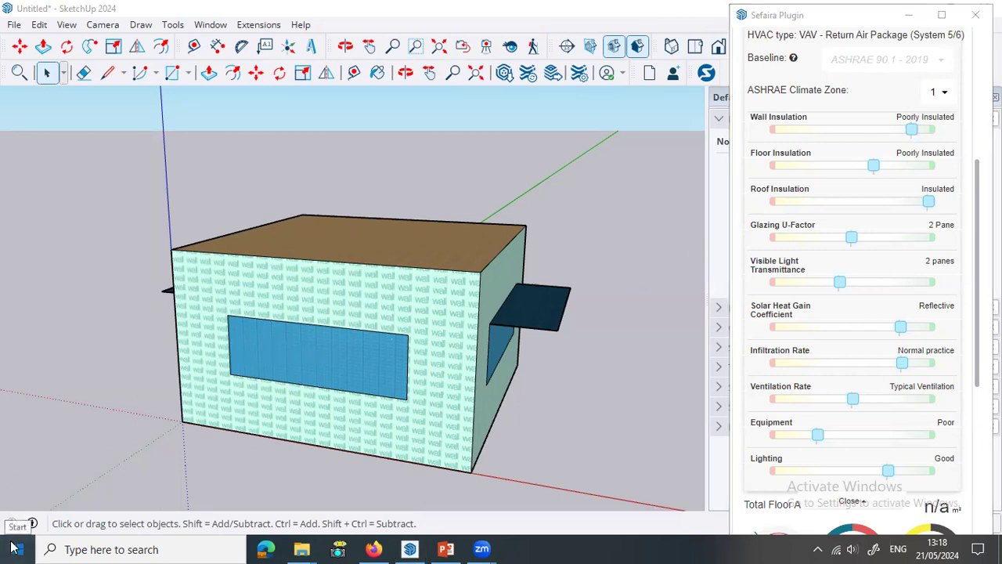
click(14, 548)
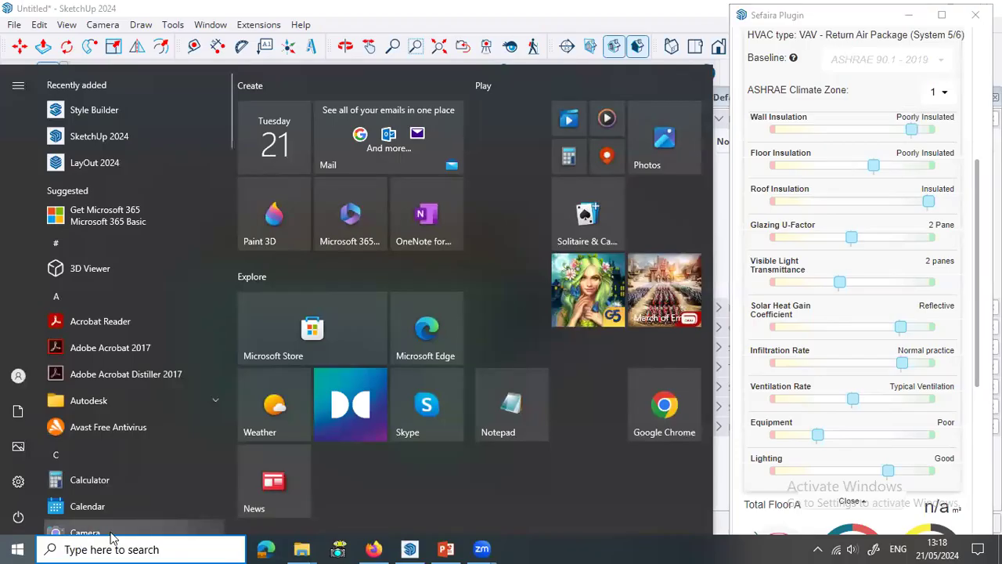
scroll(107, 400, down, 7)
scroll(106, 416, down, 13)
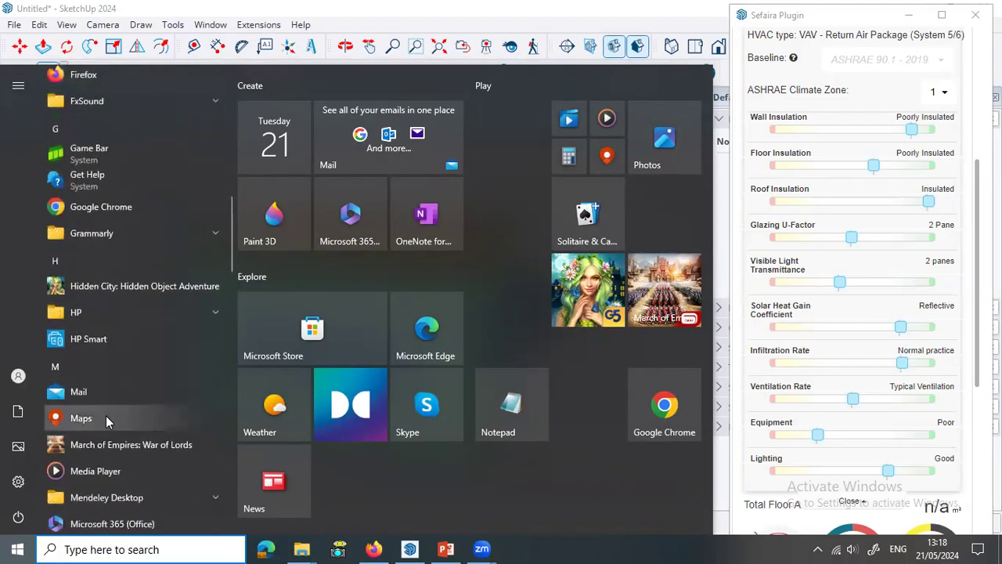
scroll(118, 402, up, 20)
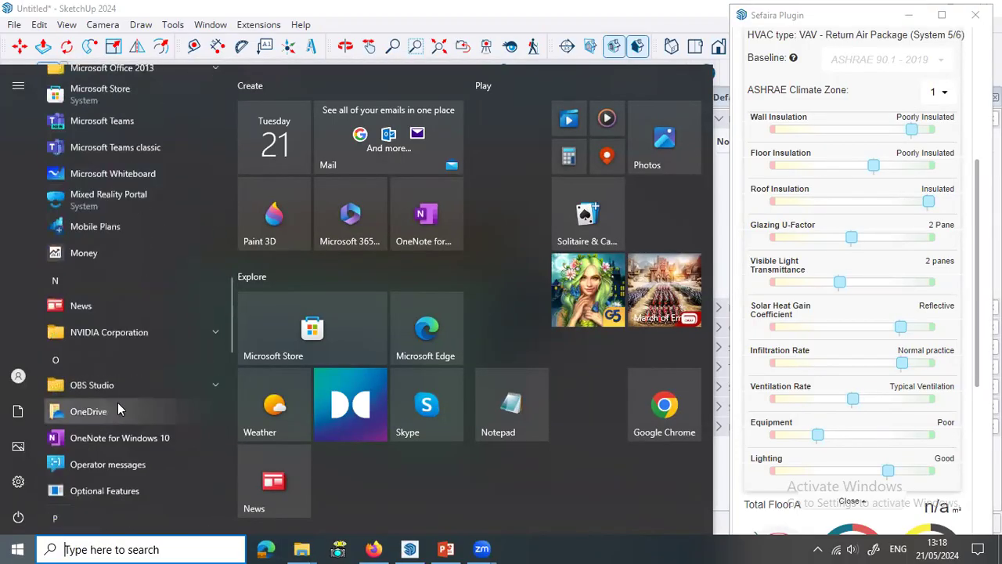
click(132, 548)
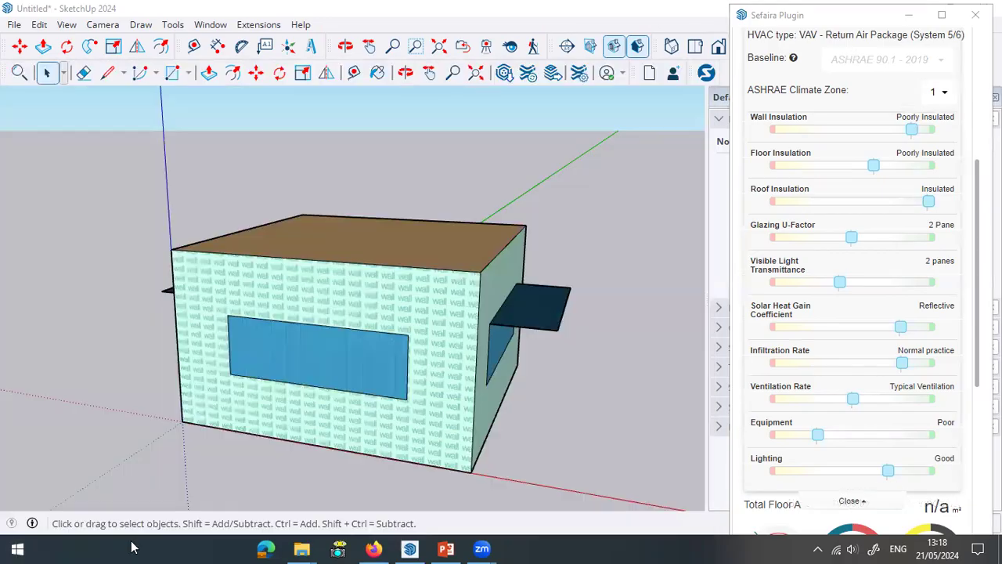
text(ecot)
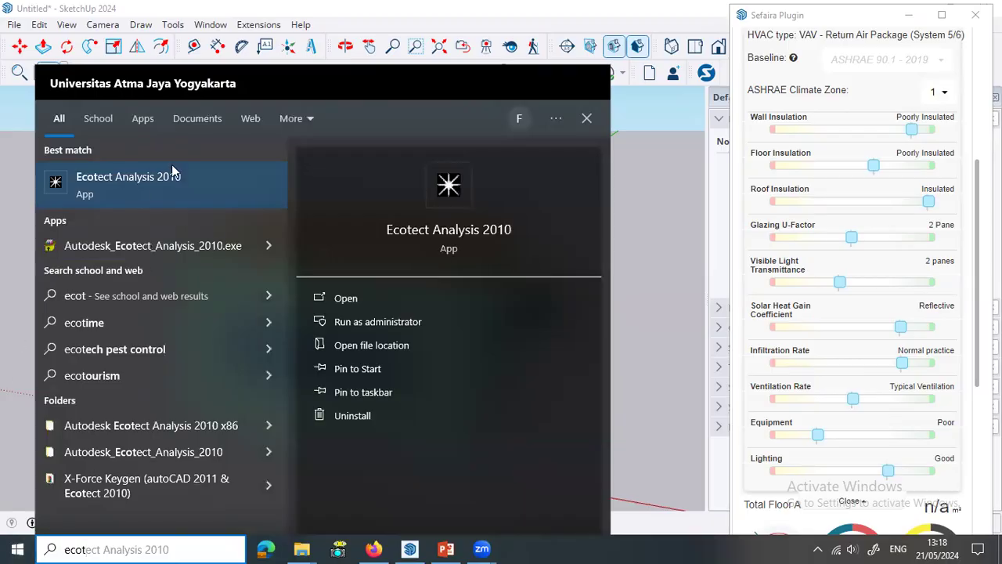
click(463, 238)
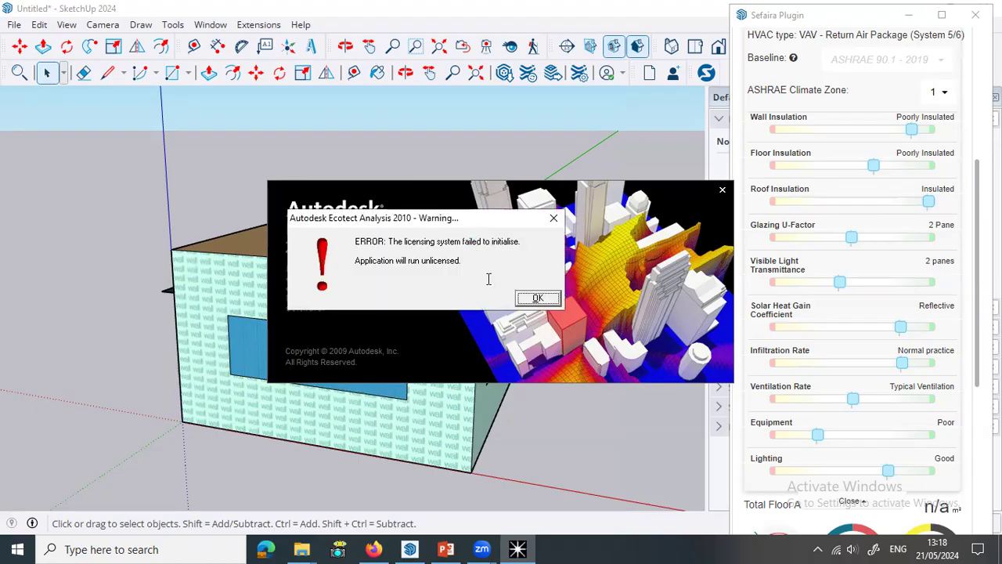
click(534, 300)
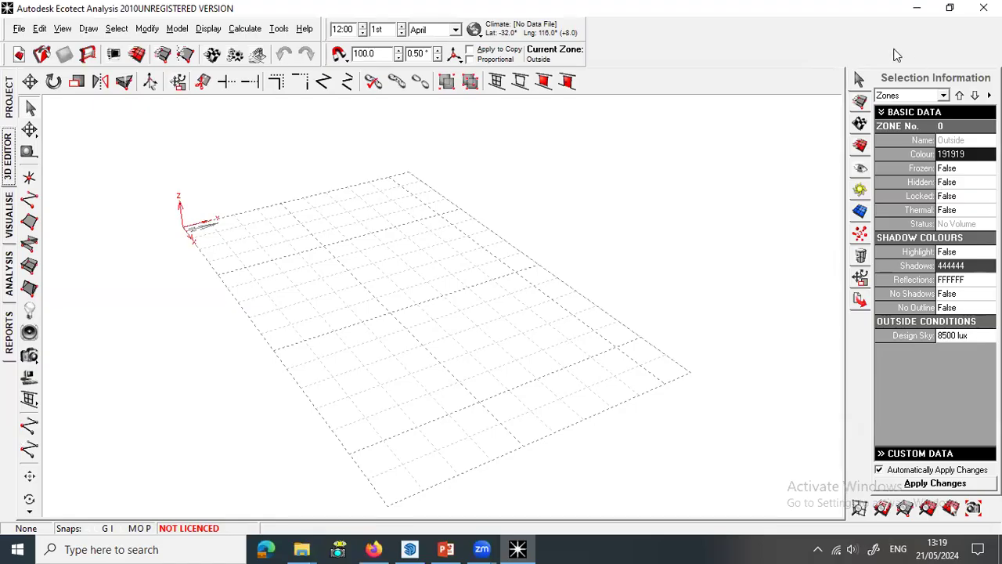
Step: List the ROOF materials in Ecotect's material assignments and open the ClayTiledRoof element properties
click(860, 126)
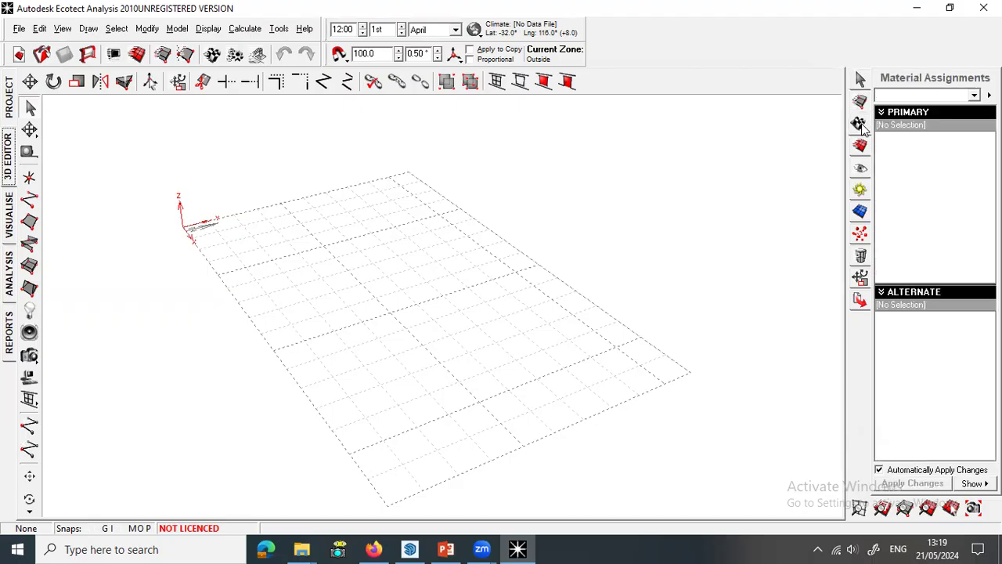
click(932, 96)
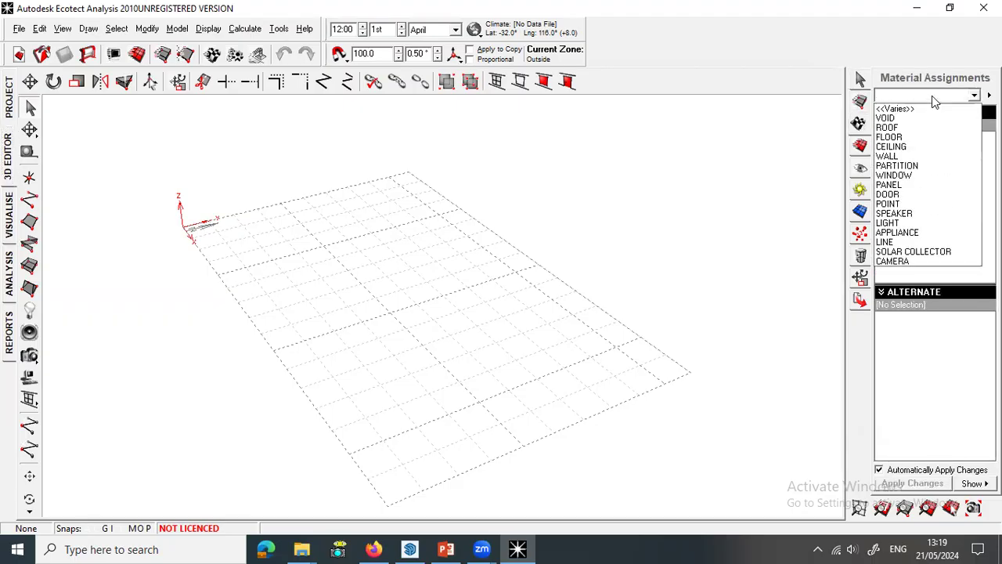
click(898, 128)
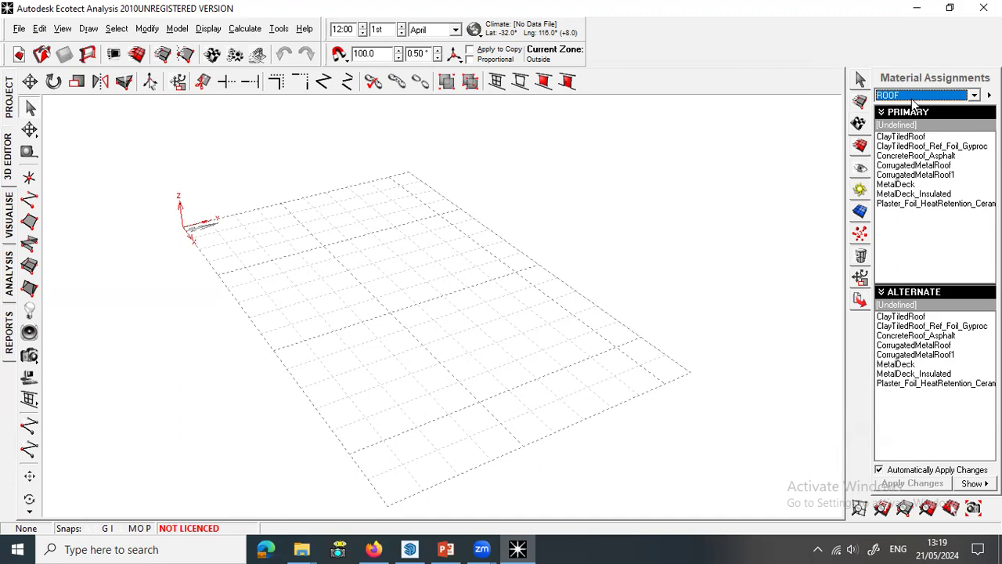
click(908, 137)
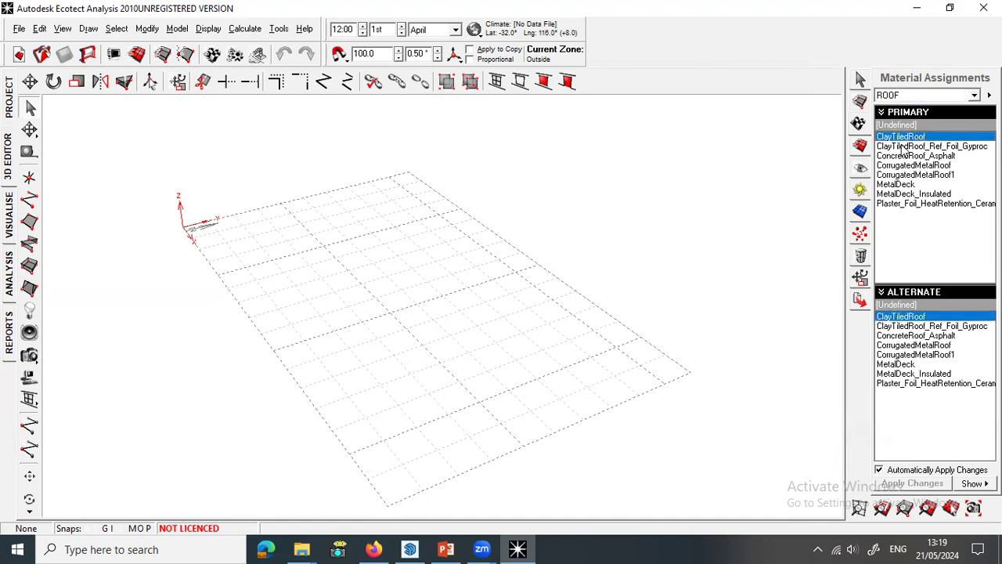
double_click(908, 137)
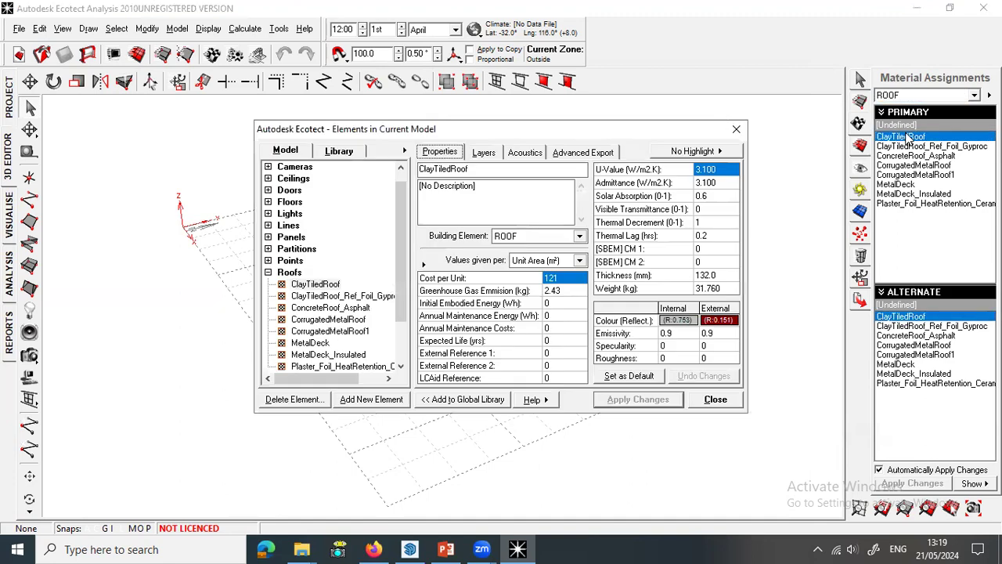
drag(469, 128, 473, 148)
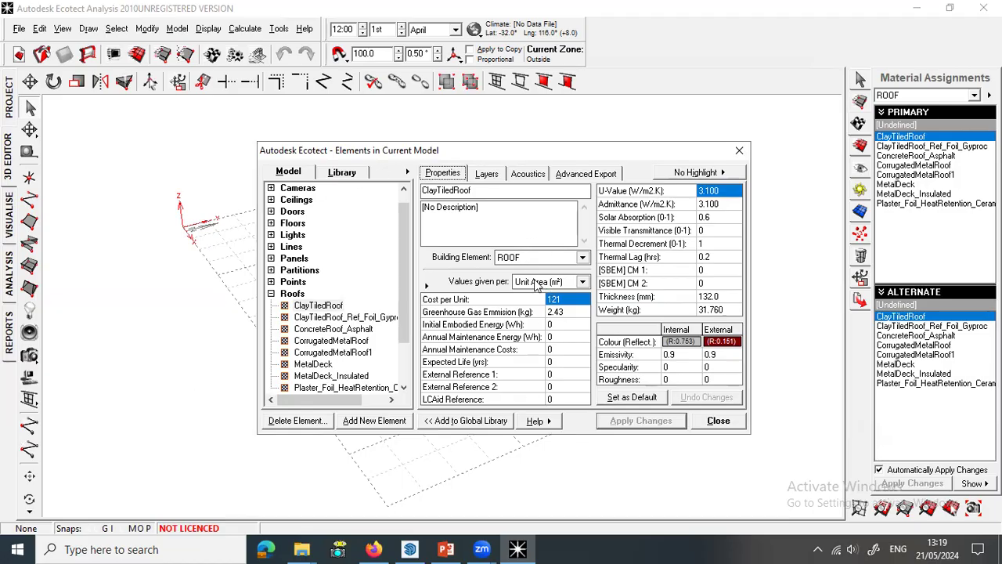
Step: Check Sefaira's wall insulation in SketchUp, then return to Ecotect and inspect the BrickPlaster wall's U-value and layers
click(411, 549)
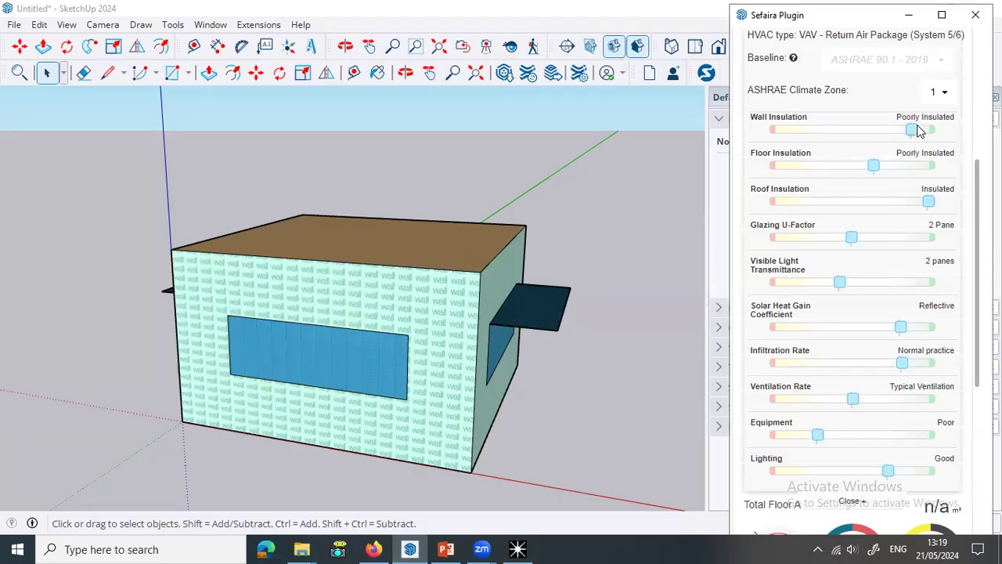
click(519, 549)
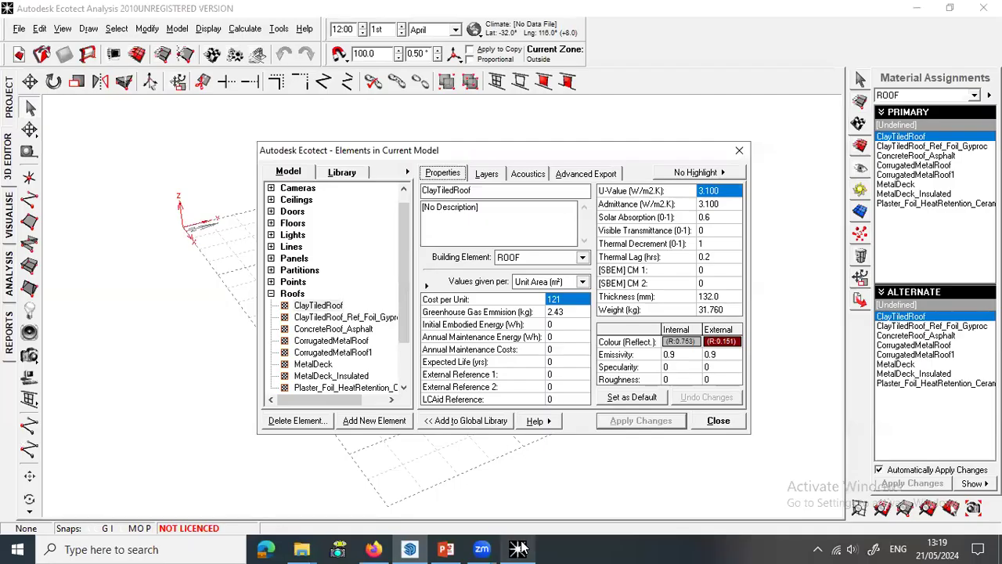
click(280, 298)
click(273, 295)
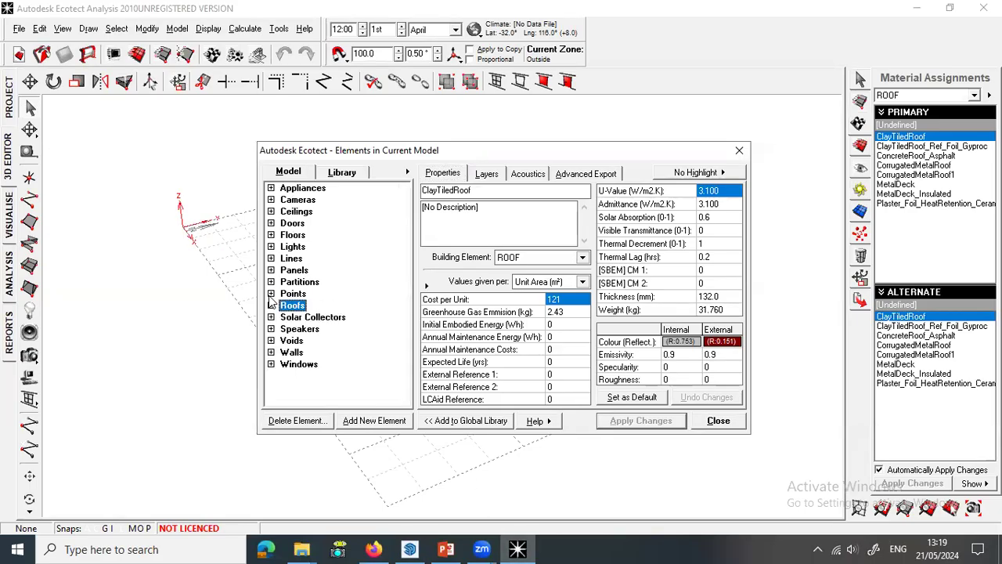
click(275, 353)
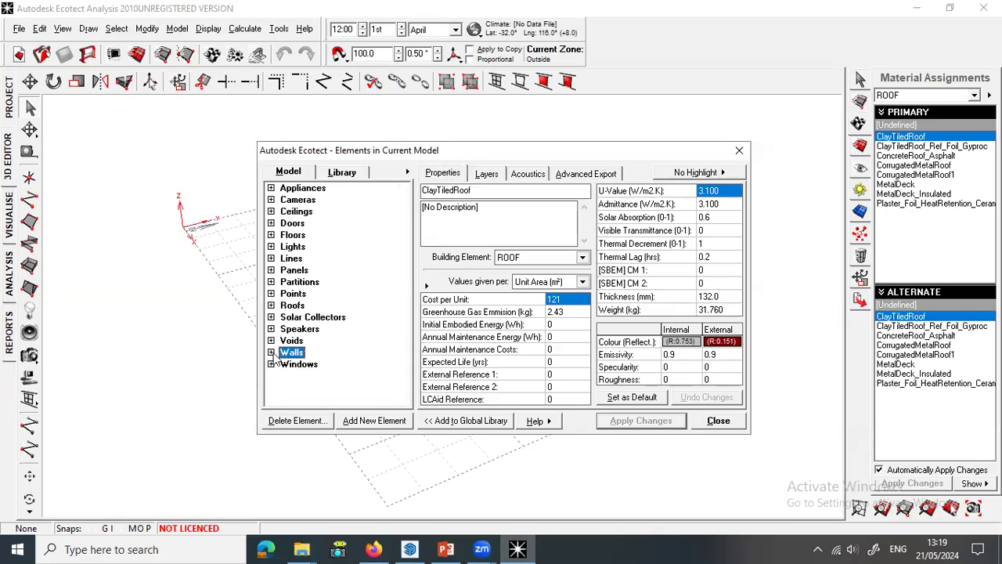
click(272, 352)
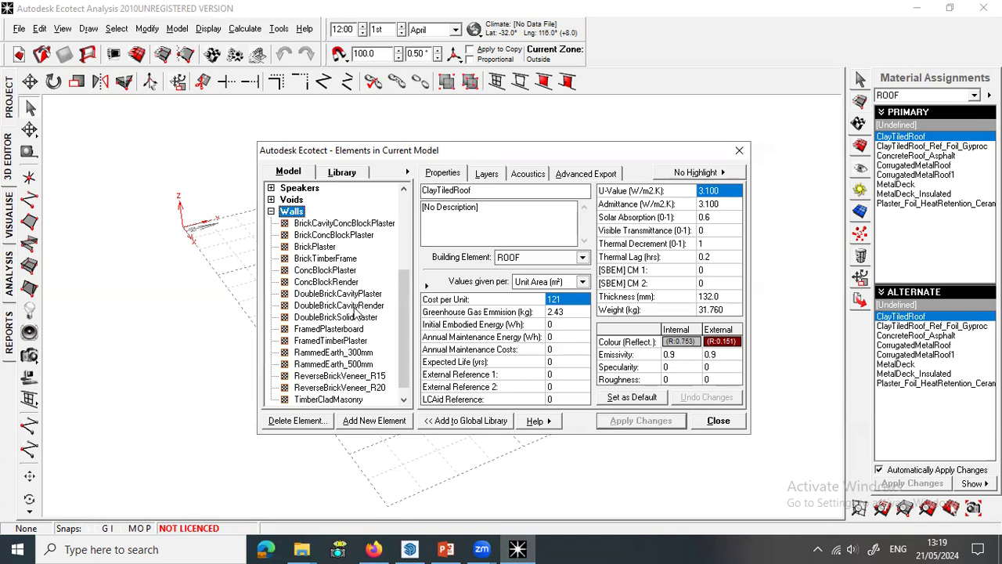
click(321, 248)
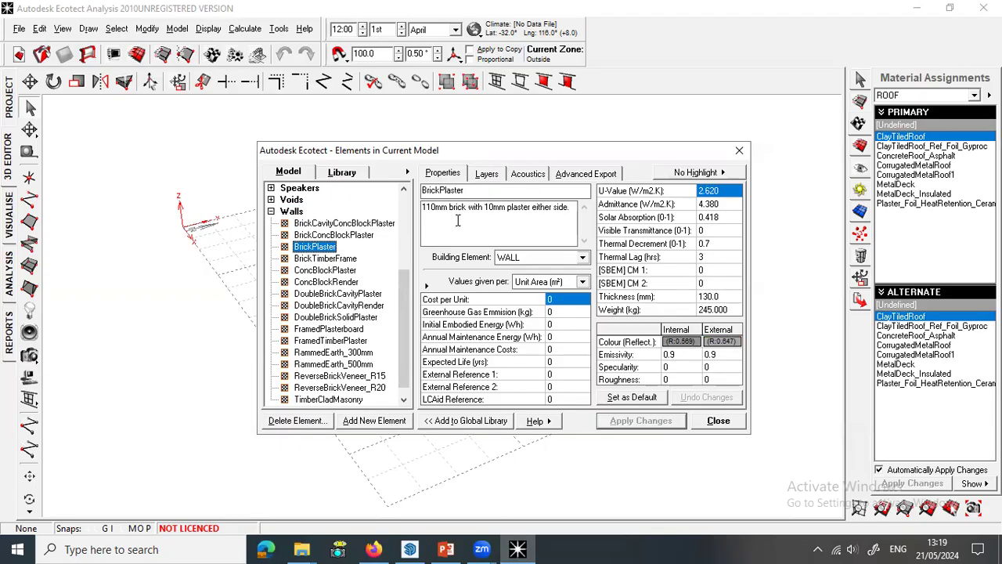
click(487, 176)
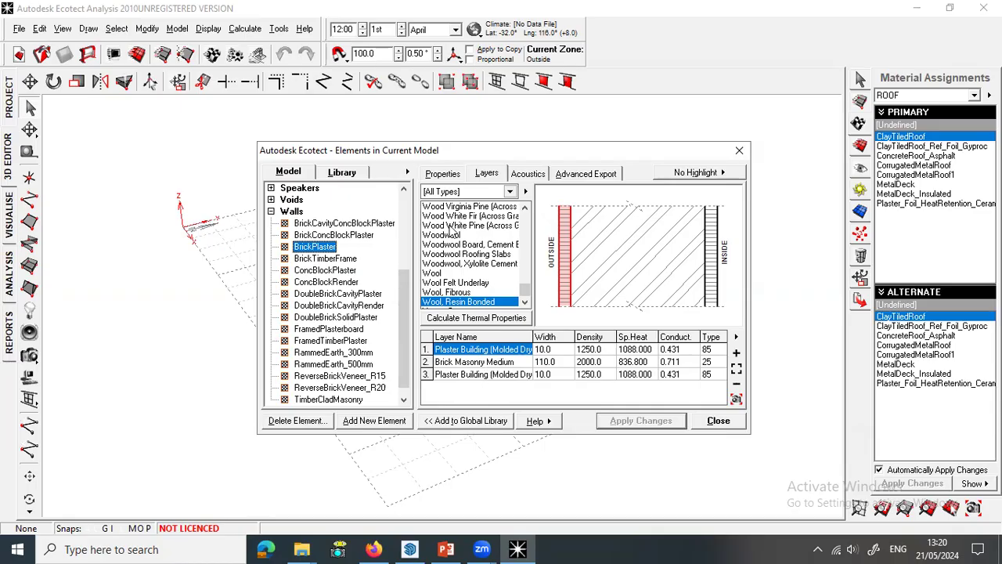
click(443, 173)
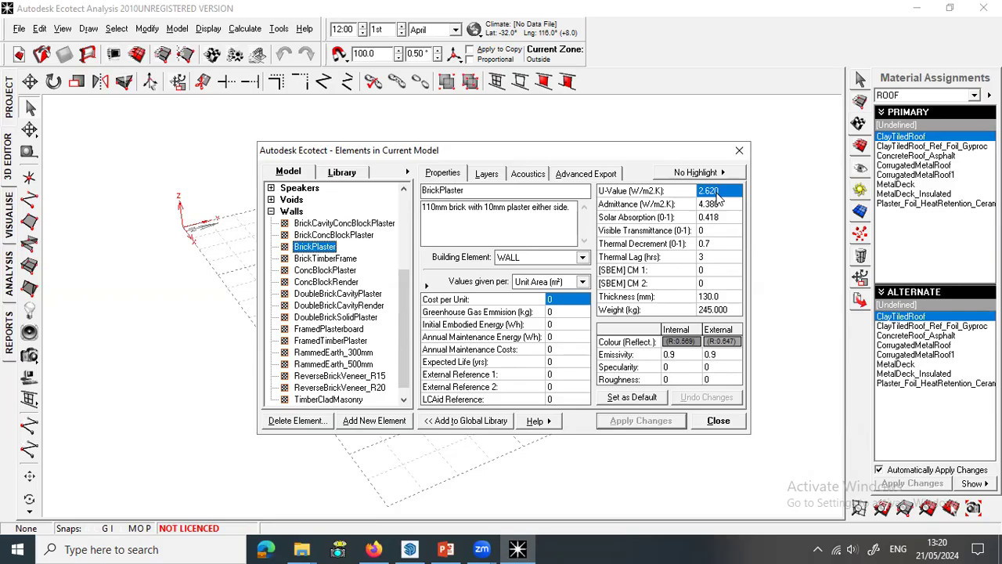
Step: Switch to SketchUp and lower Sefaira's wall insulation to the No Insulation level
click(410, 549)
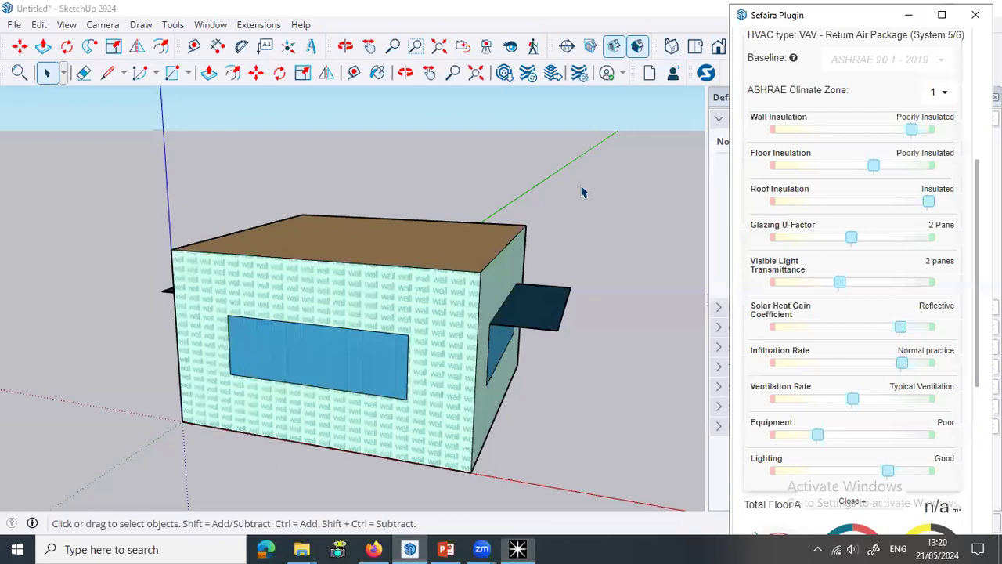
mouse_move(910, 135)
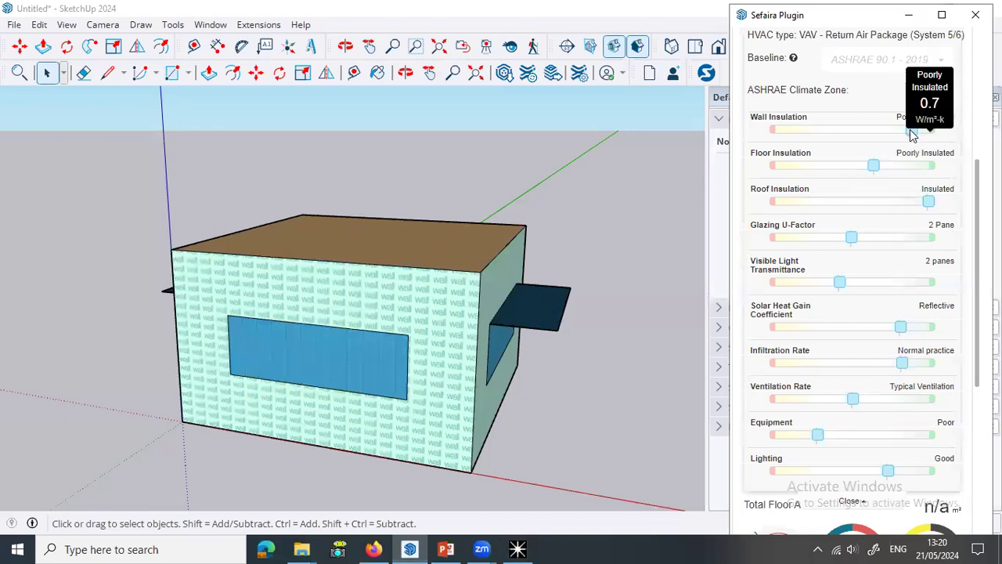
drag(910, 135, 846, 145)
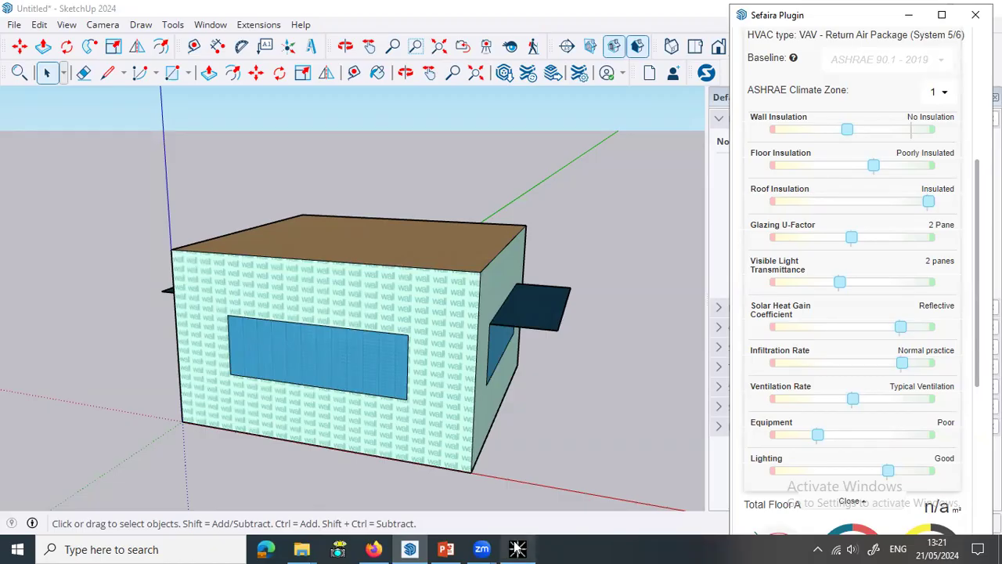
Step: Switch to Ecotect, show the BrickPlaster wall's layers and filter the layer materials to Insulation & Rubbers
mouse_move(520, 548)
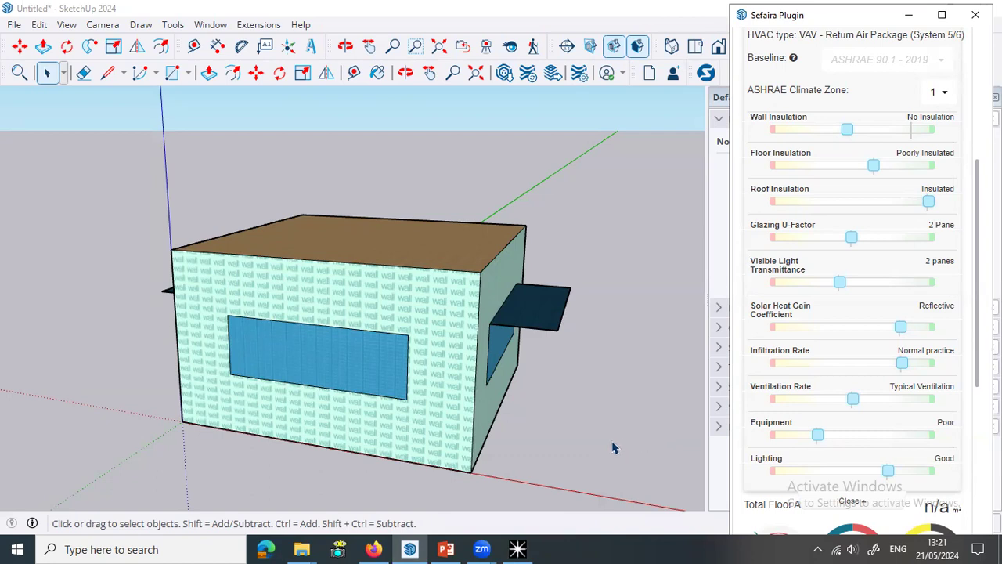
click(517, 549)
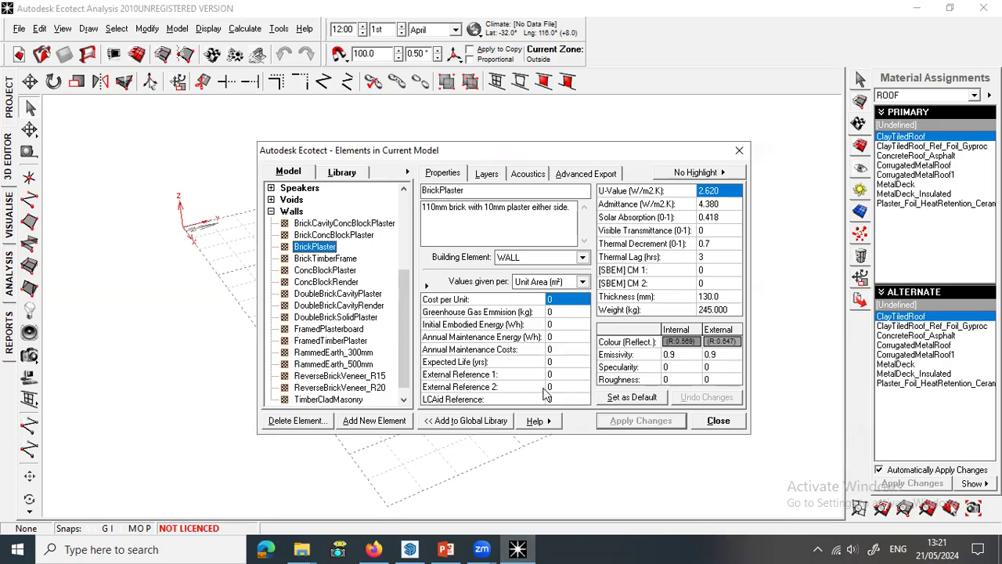
click(491, 179)
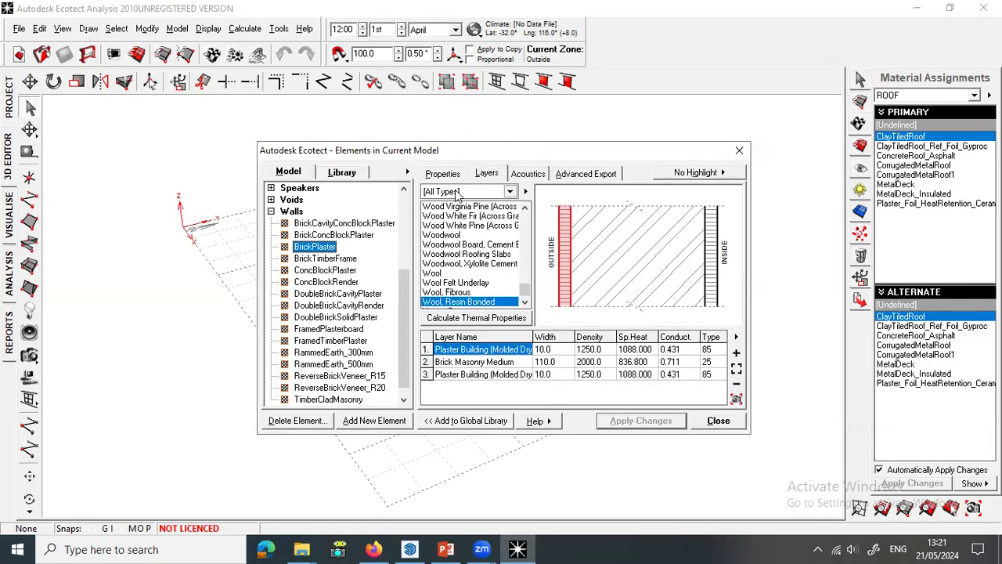
key(ctrl)
key(ctrl)
key(ctrl)
key(ctrl)
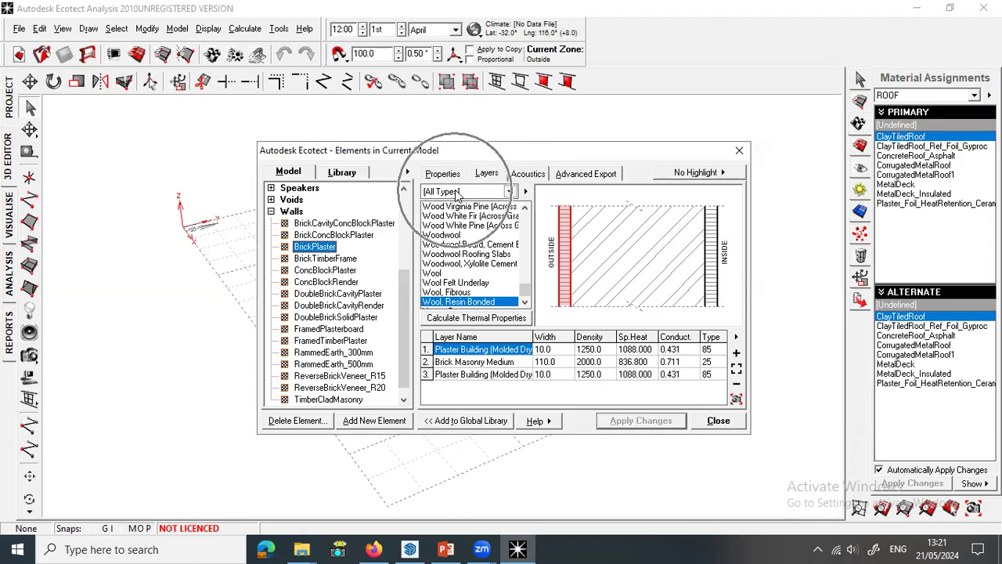
click(458, 192)
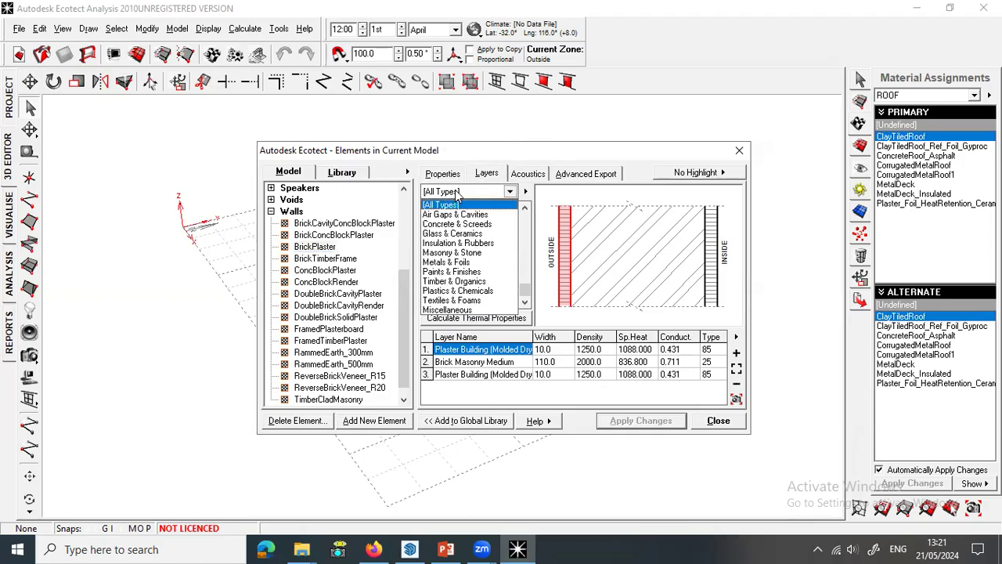
key(ctrl)
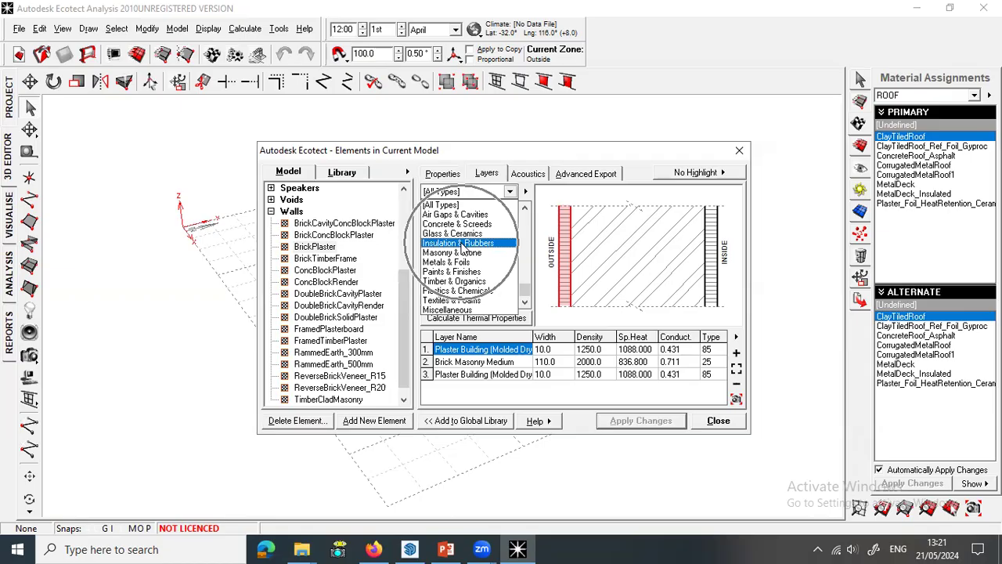
click(462, 243)
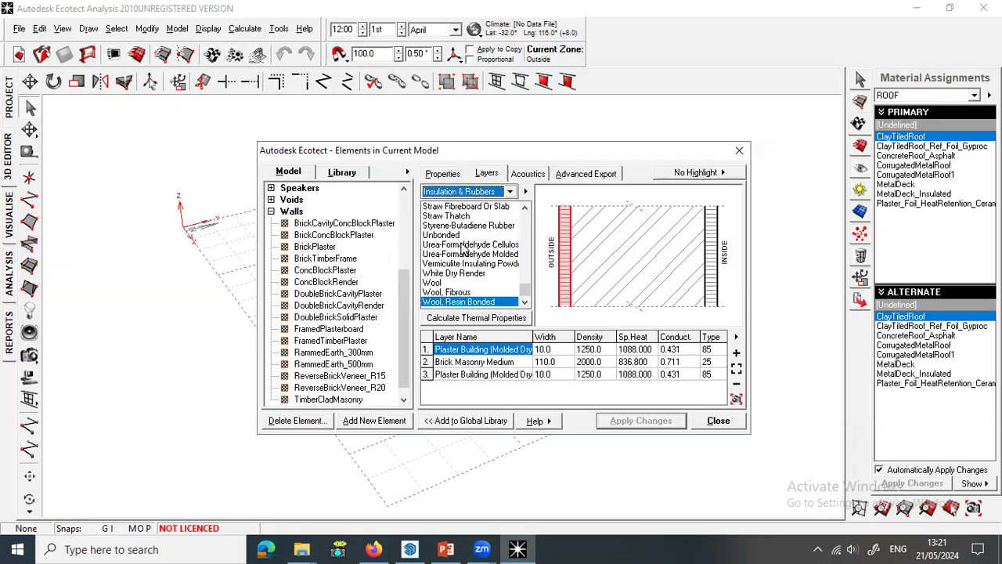
Step: Find Rock Wool among the insulation materials and add it to the BrickPlaster wall's layers
click(471, 264)
scroll(469, 263, up, 3)
scroll(470, 264, up, 10)
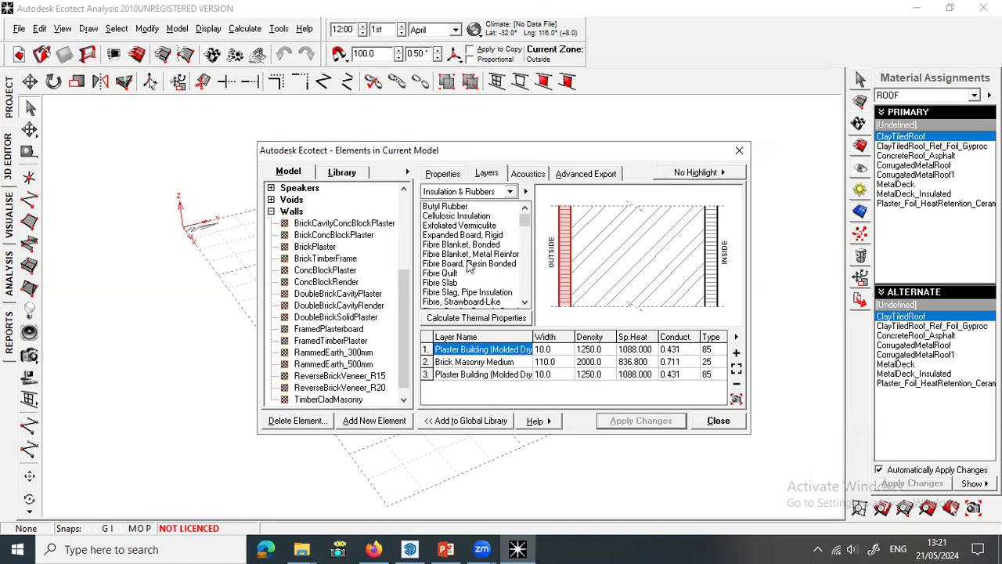
scroll(469, 266, down, 3)
scroll(468, 267, down, 8)
scroll(470, 267, down, 5)
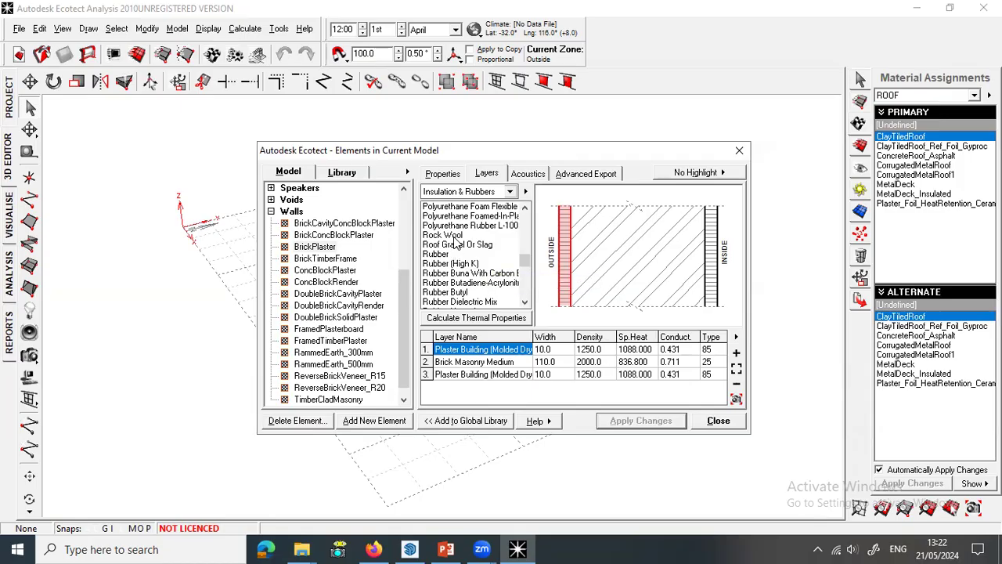
click(455, 237)
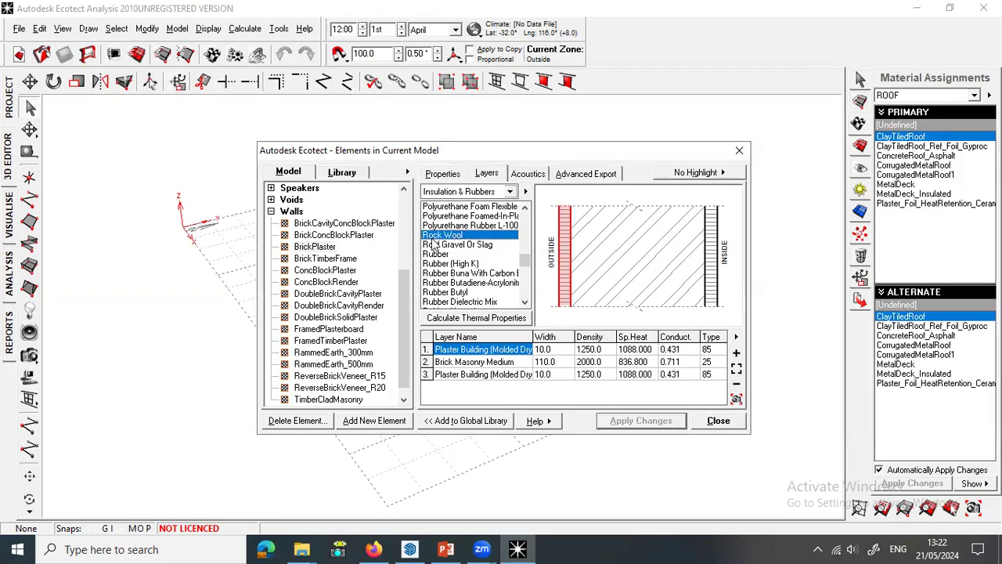
right_click(444, 239)
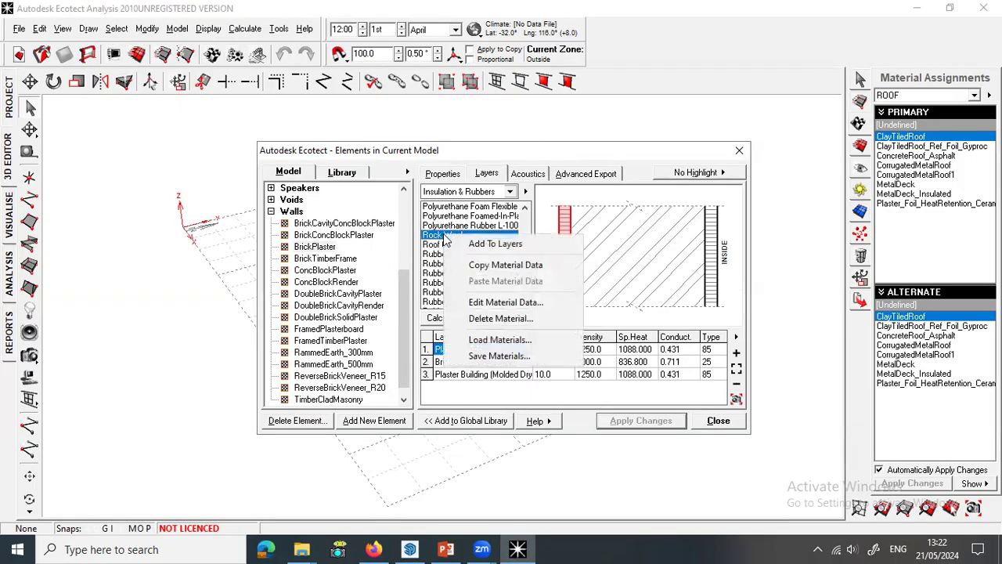
click(479, 244)
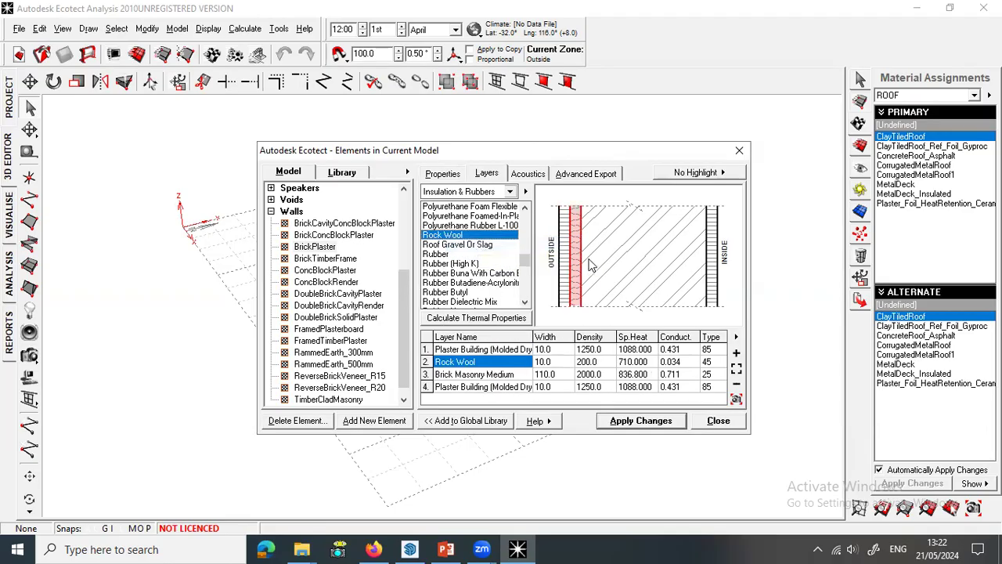
Step: Move the Rock Wool layer to the inside face of the wall, after the inner plaster layer
key(ctrl)
key(ctrl)
key(ctrl)
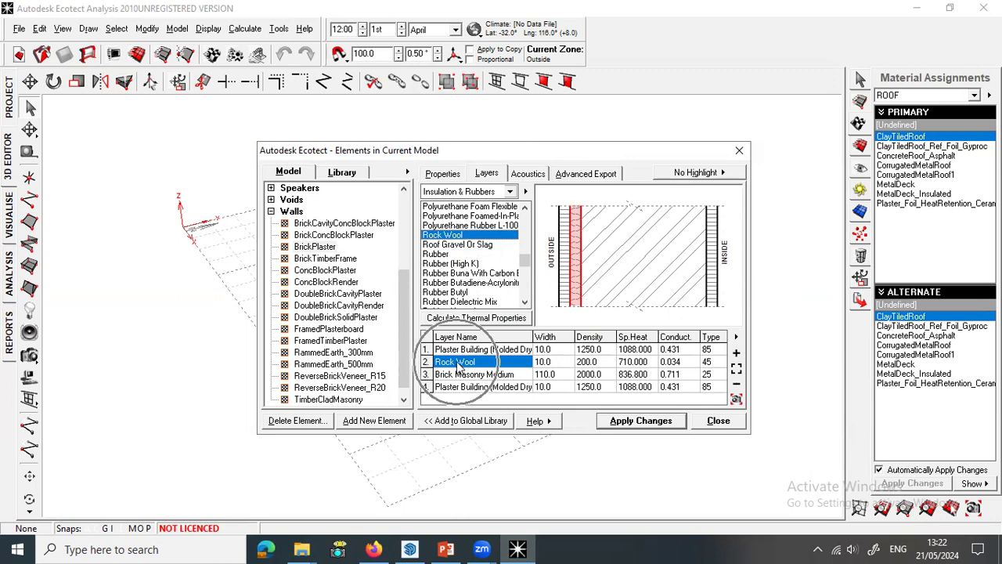
click(459, 368)
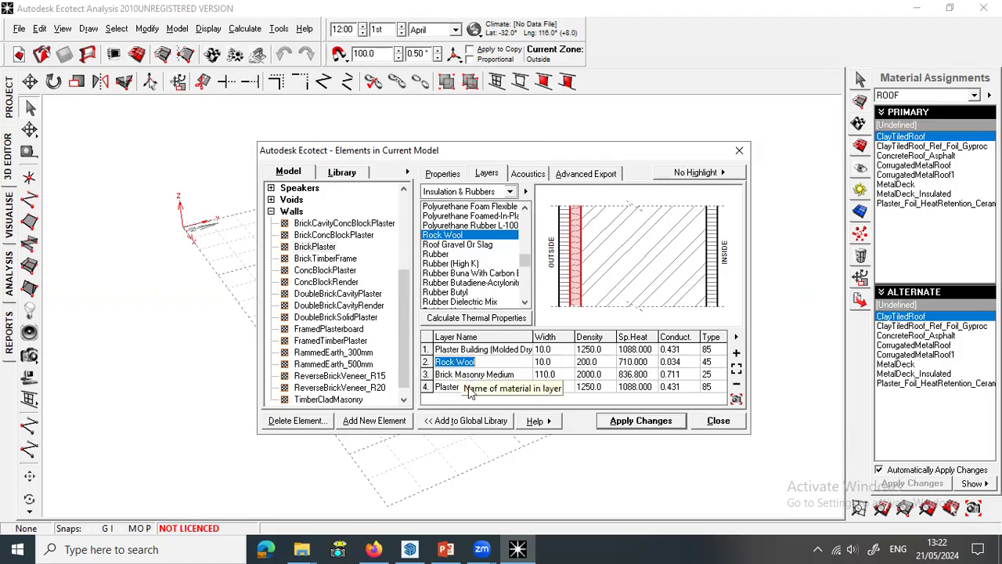
drag(426, 365, 435, 396)
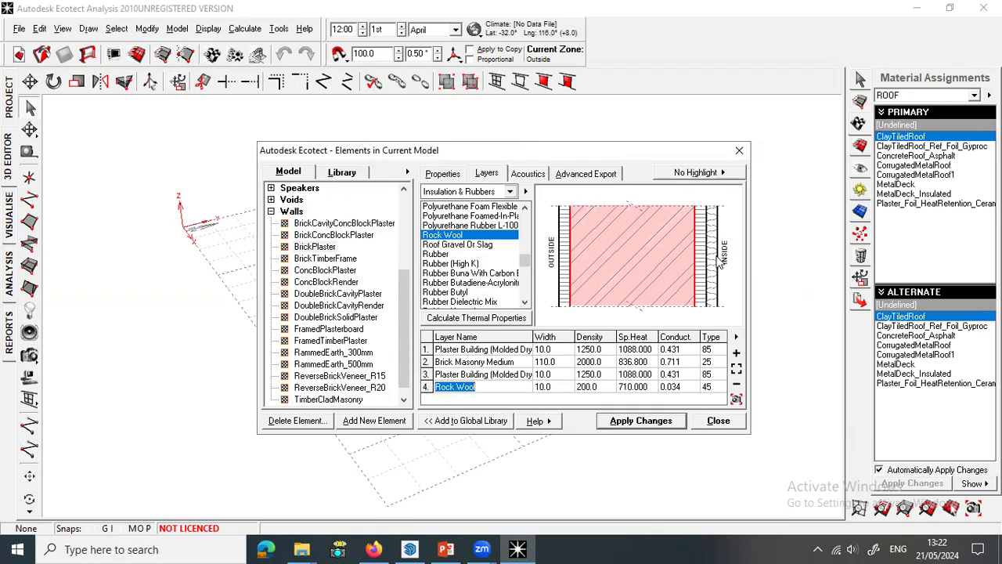
click(718, 263)
click(507, 375)
click(489, 385)
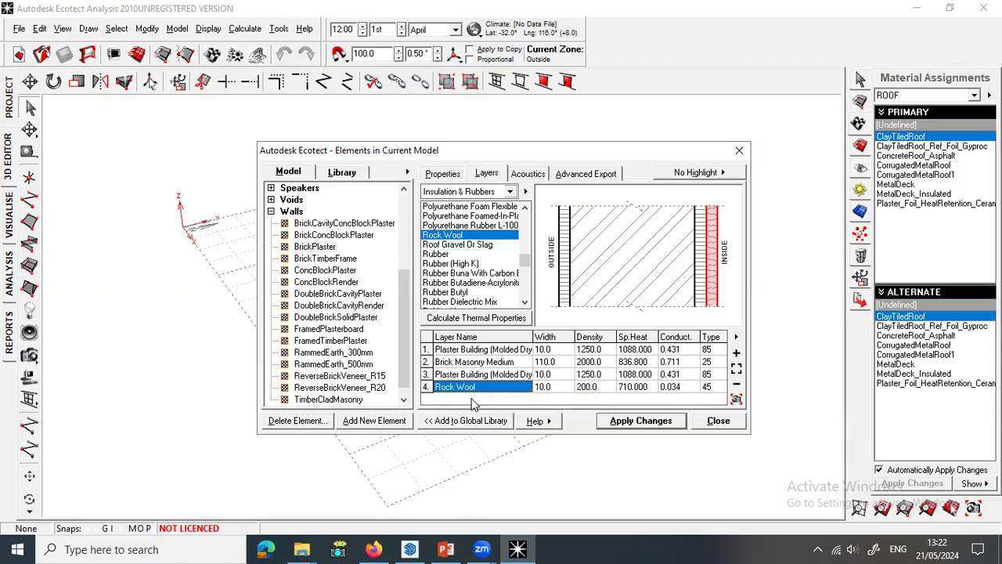
Step: List all material types again and add Gypsum as the innermost layer, after Rock Wool
click(492, 193)
click(491, 192)
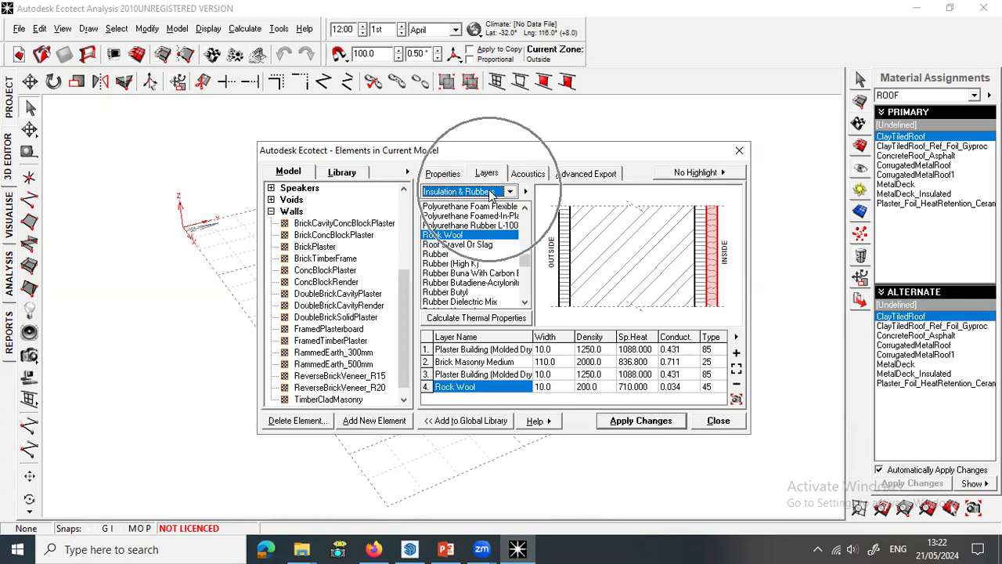
click(492, 192)
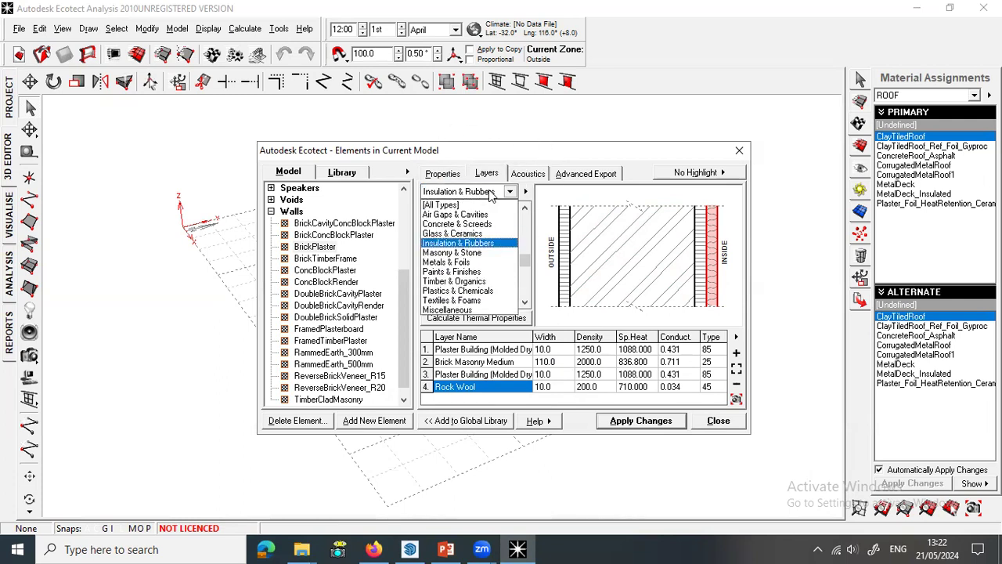
click(451, 208)
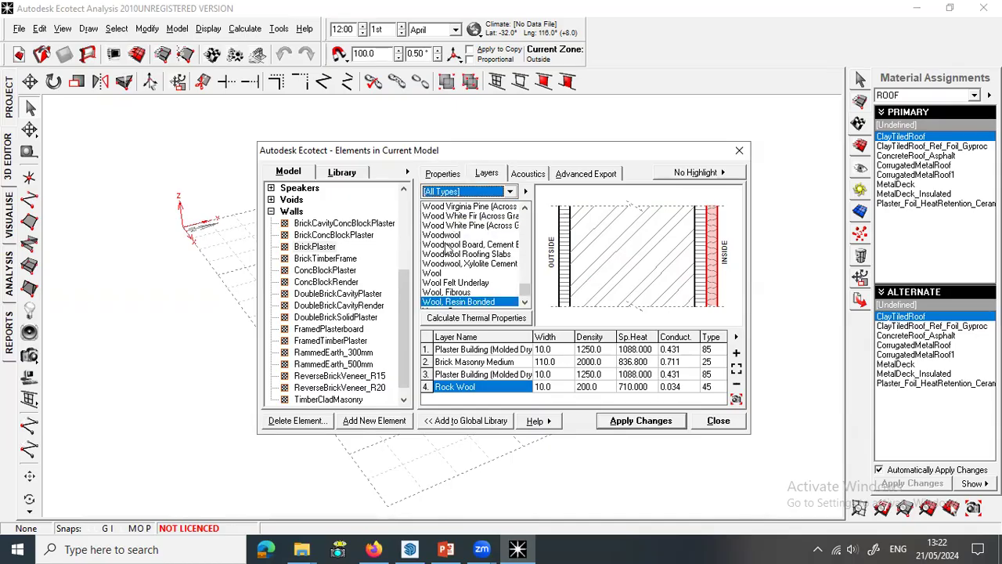
scroll(448, 247, up, 15)
scroll(448, 247, up, 20)
scroll(447, 247, up, 20)
scroll(448, 248, up, 20)
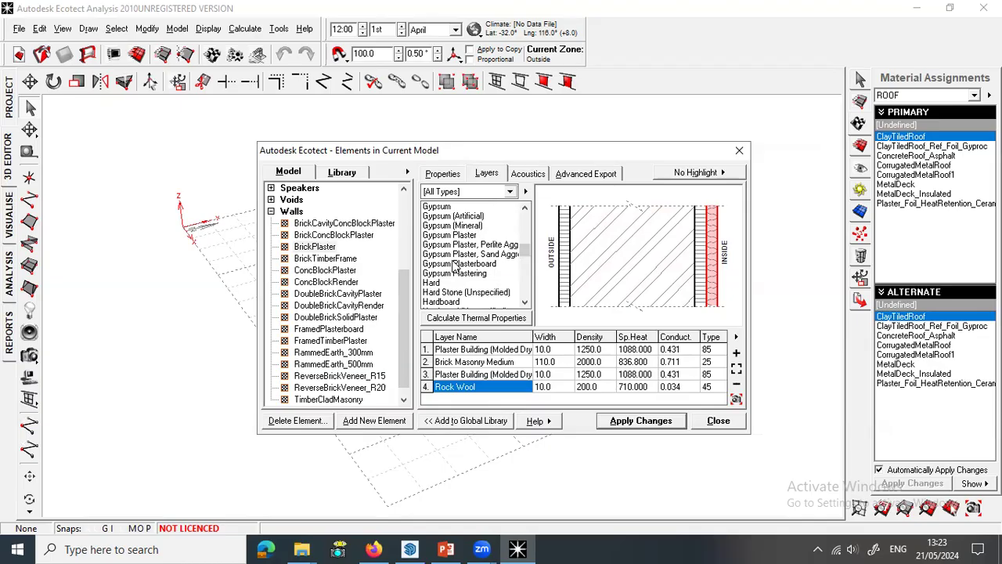
scroll(454, 266, up, 2)
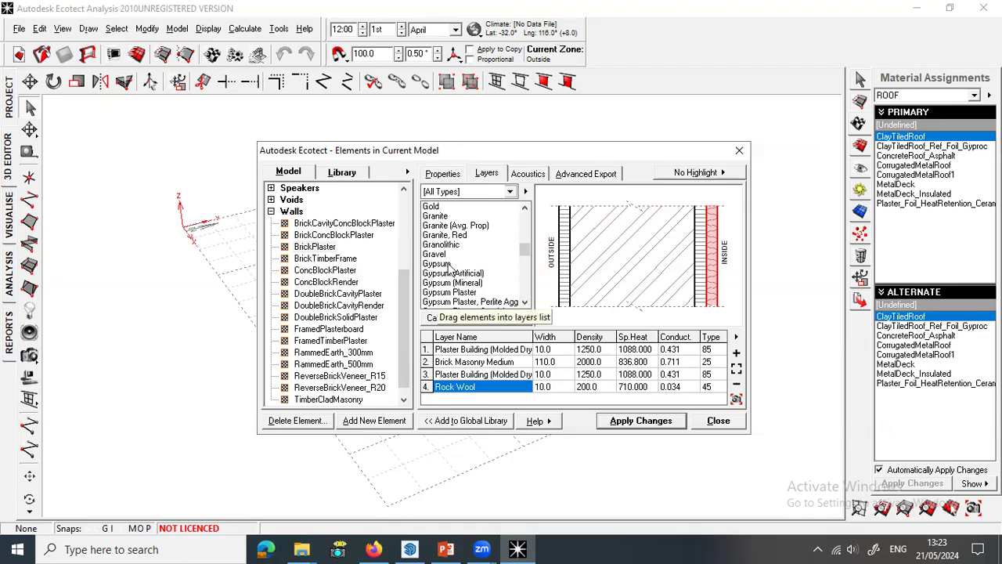
click(444, 267)
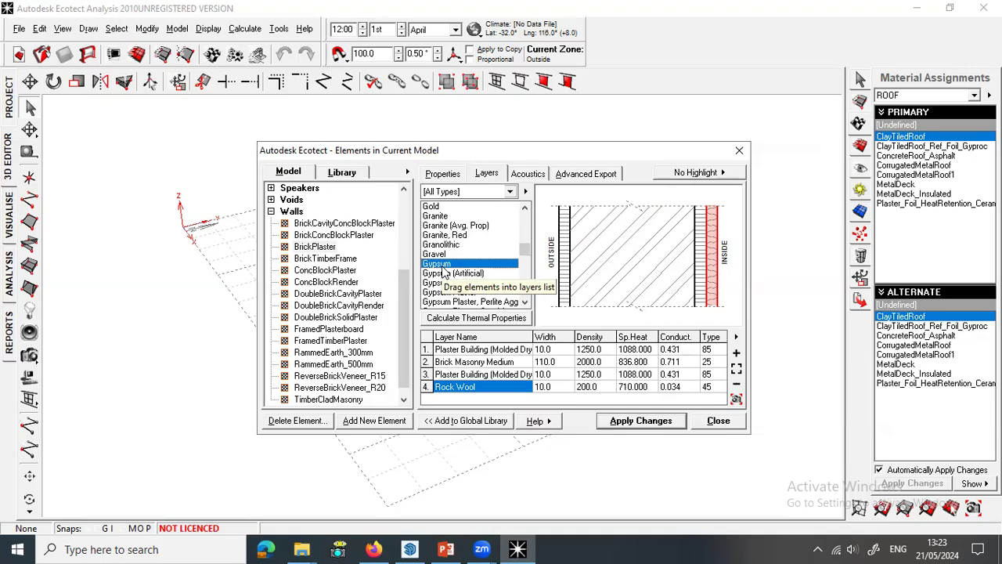
right_click(444, 271)
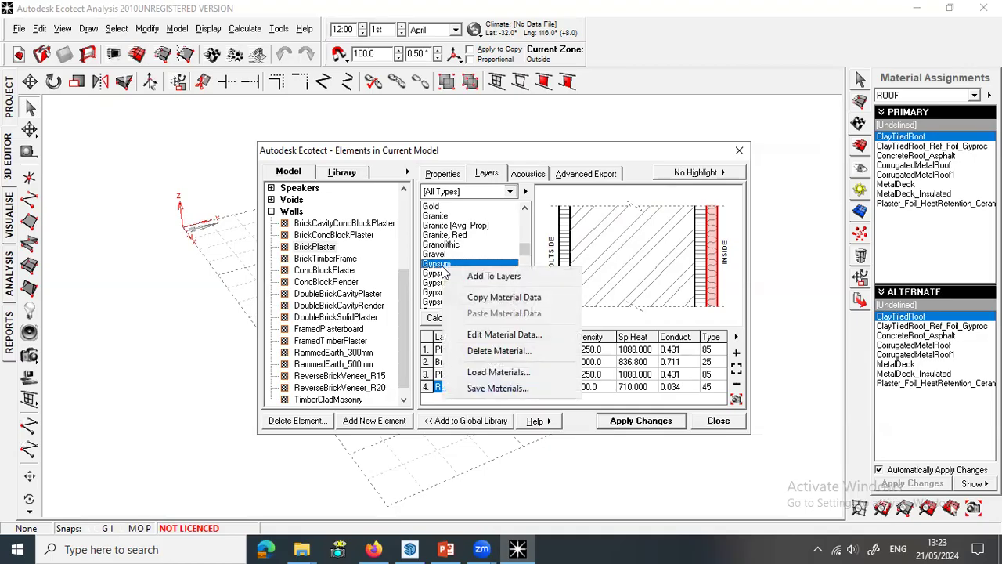
click(480, 276)
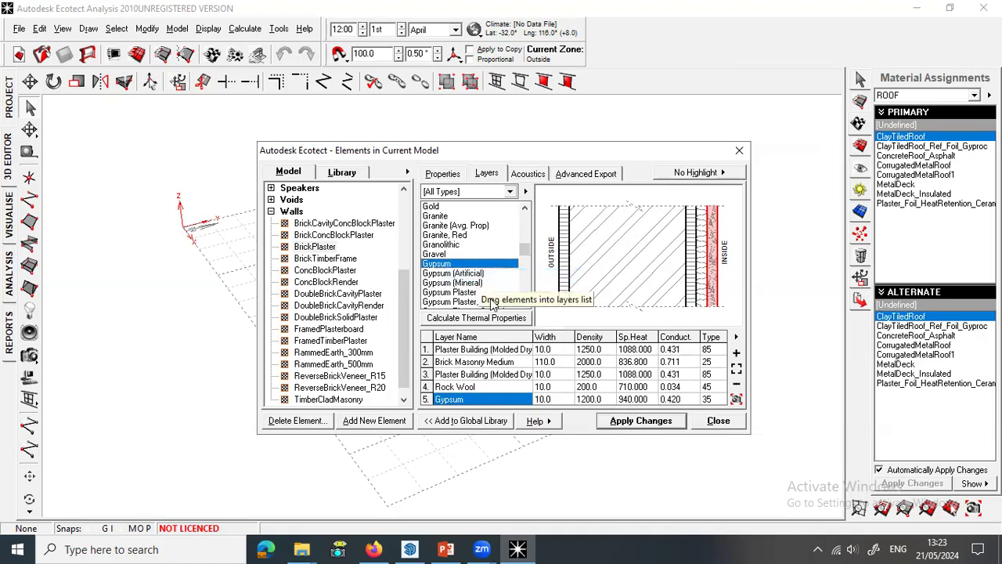
Step: Review the three inner layers in the wall section and set the Rock Wool layer's width to 25 mm
click(477, 377)
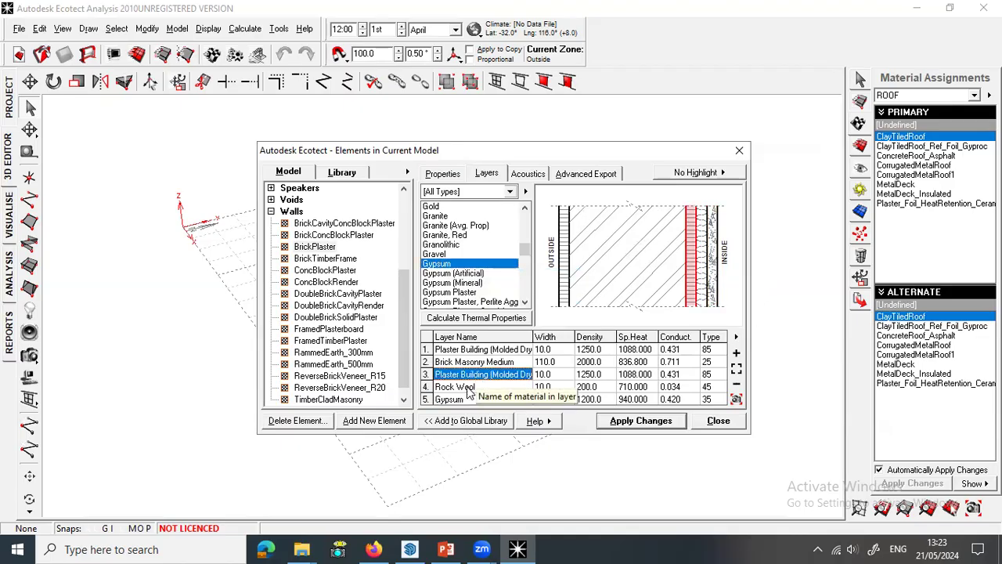
click(465, 389)
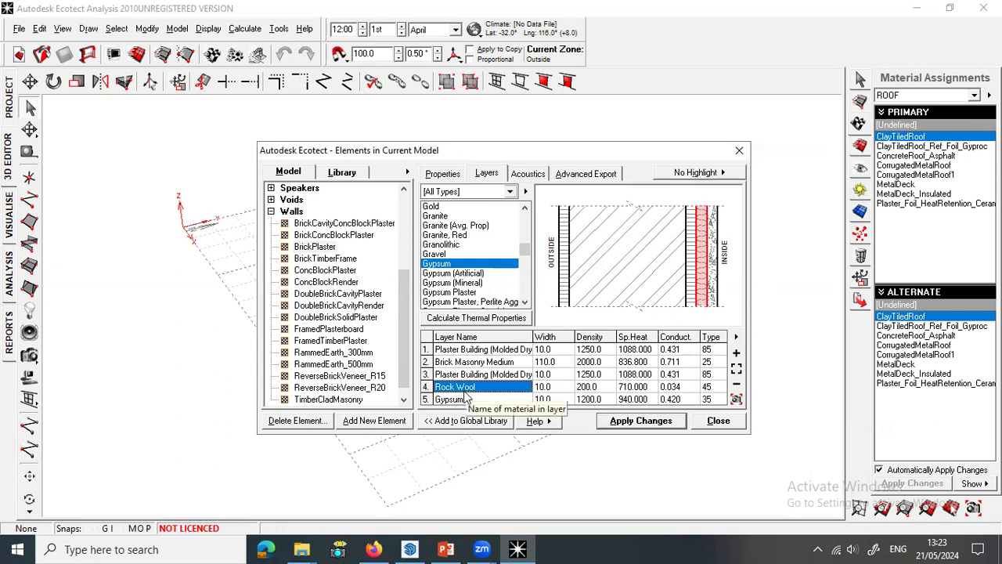
click(458, 401)
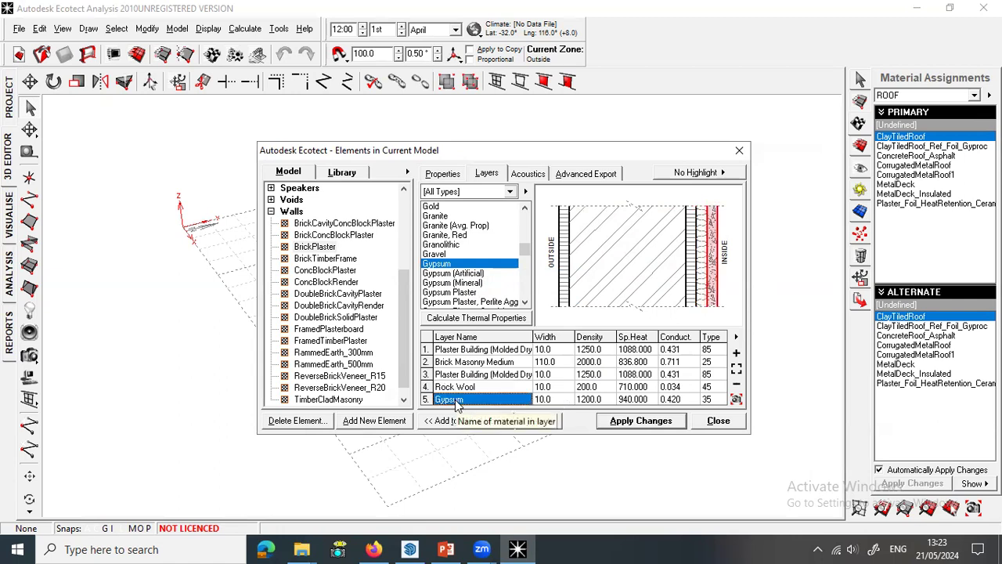
click(555, 388)
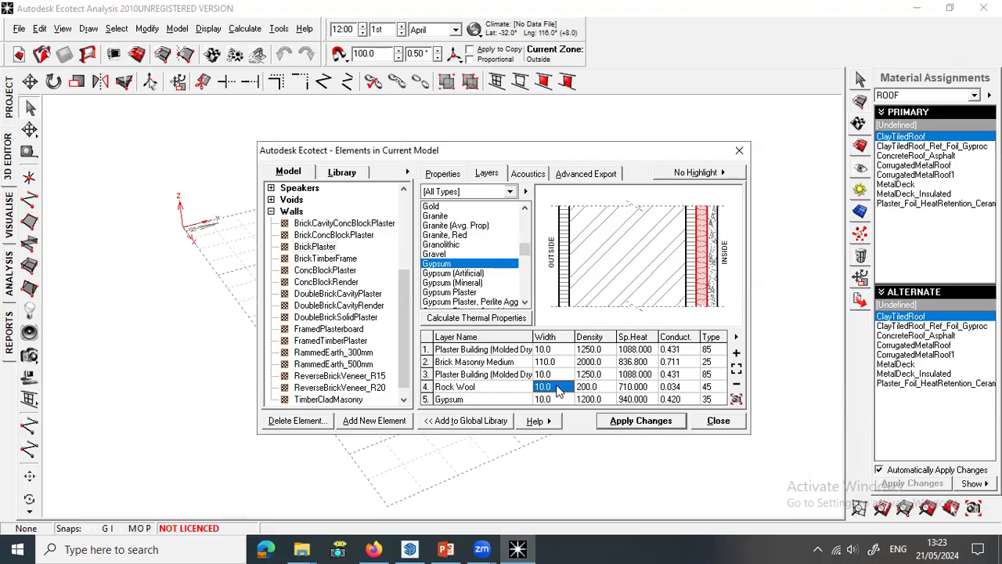
click(557, 388)
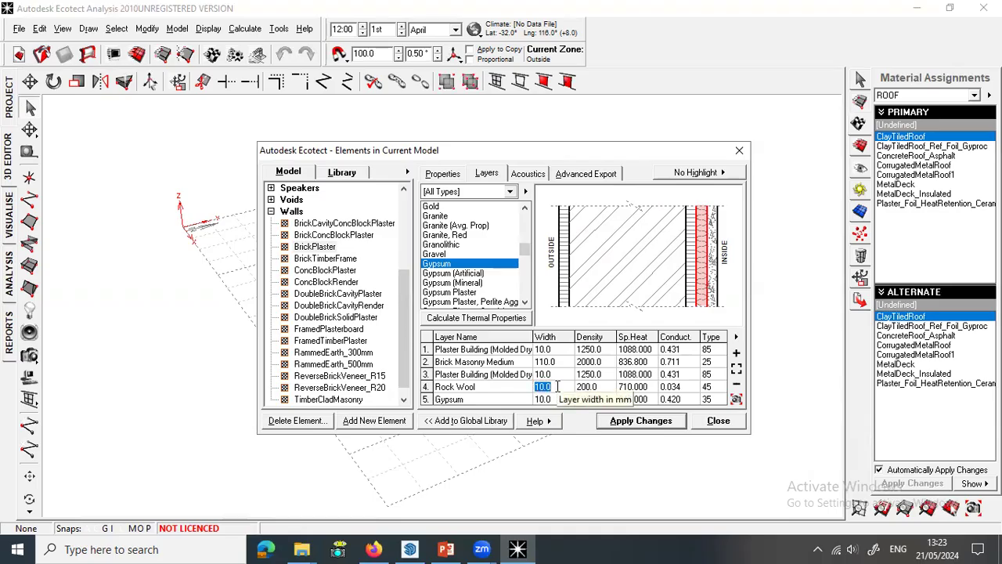
text(25)
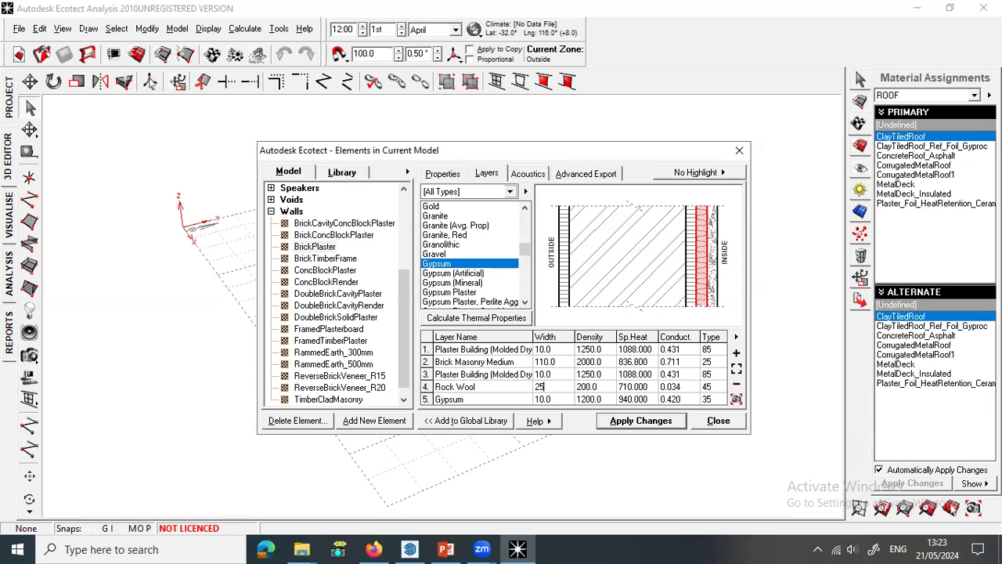
click(556, 387)
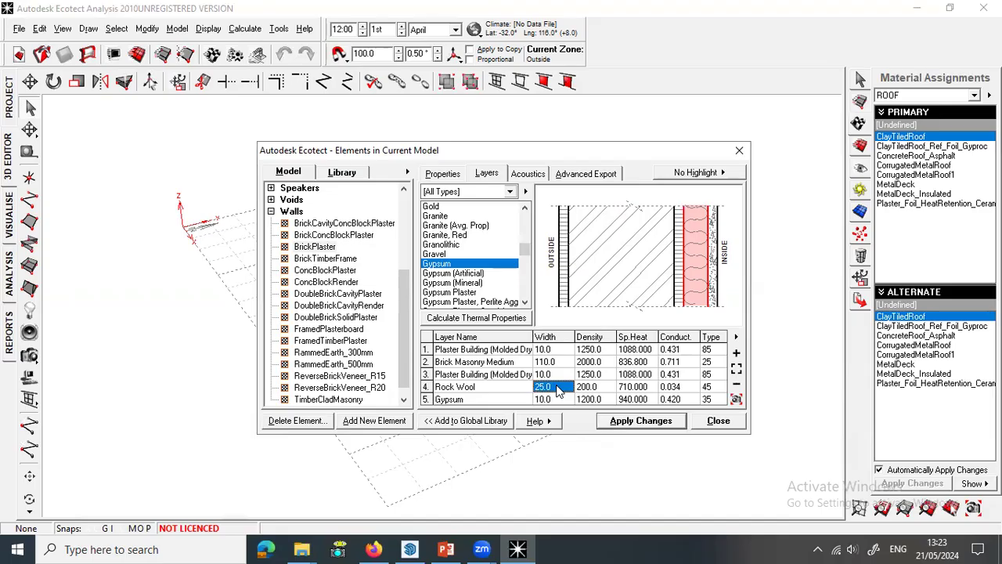
Step: Set the Gypsum layer's width to 9 mm
click(559, 399)
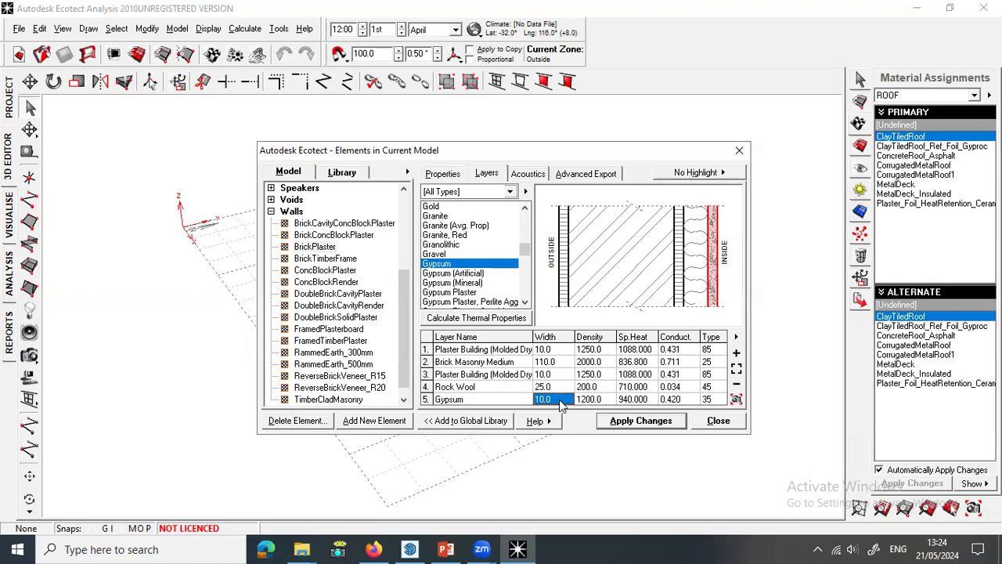
text(9)
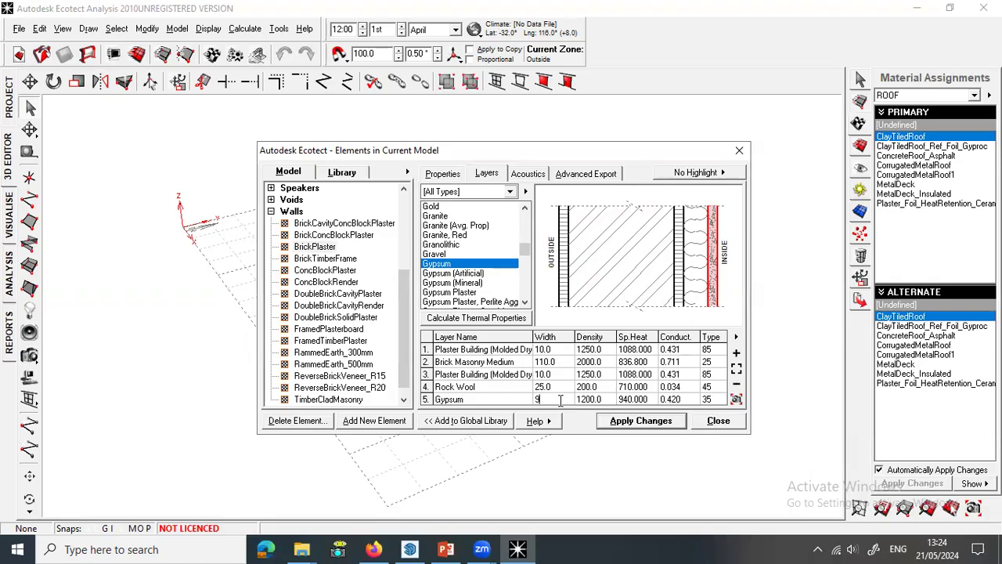
key(Return)
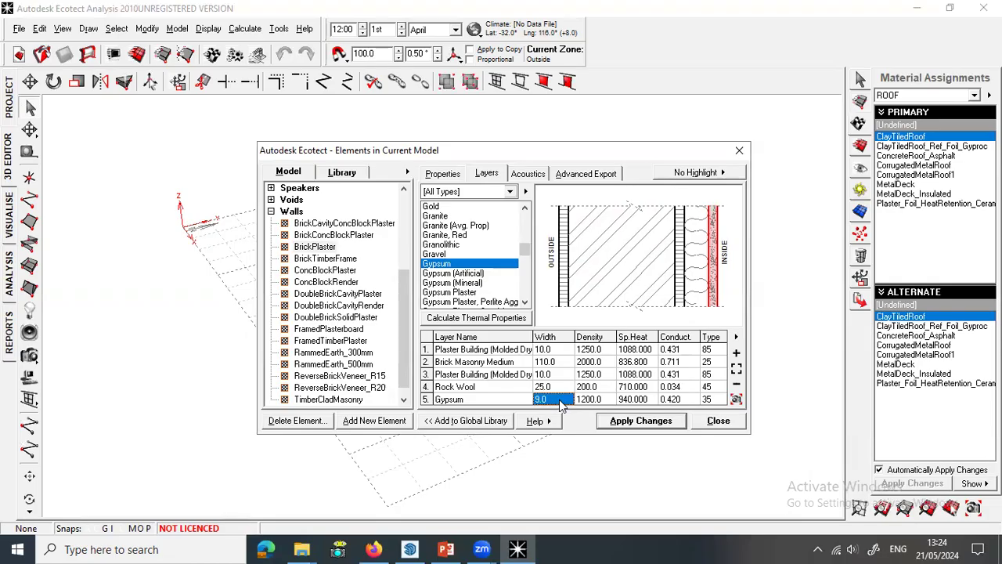
click(562, 352)
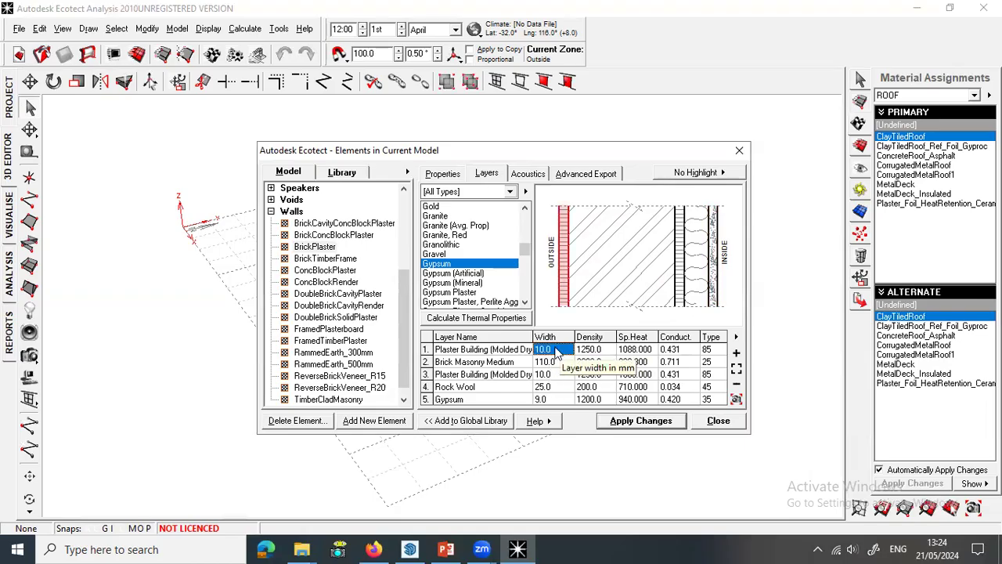
Step: Check the widths of the brick, inner plaster, Rock Wool and Gypsum layers in the wall section
click(552, 362)
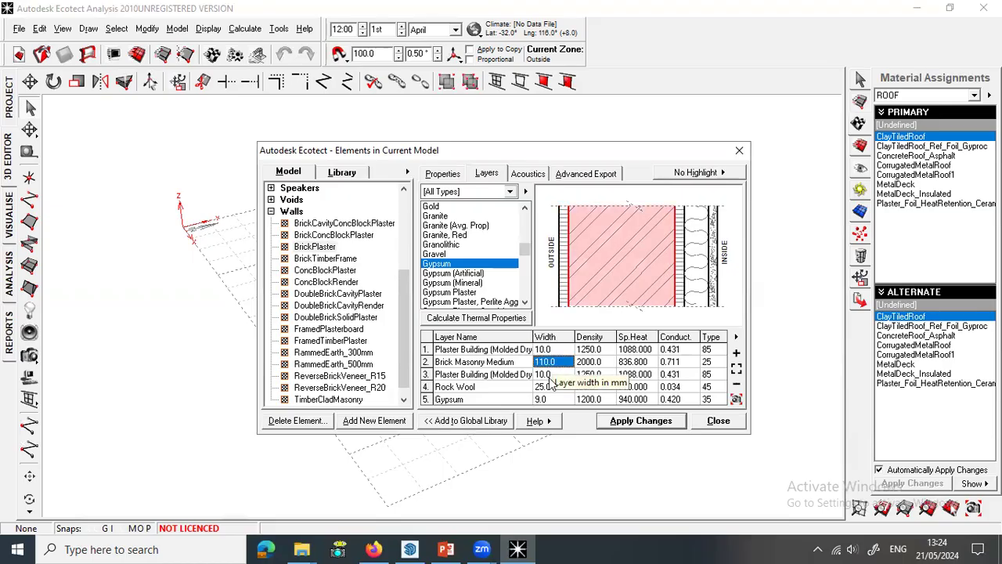
click(550, 376)
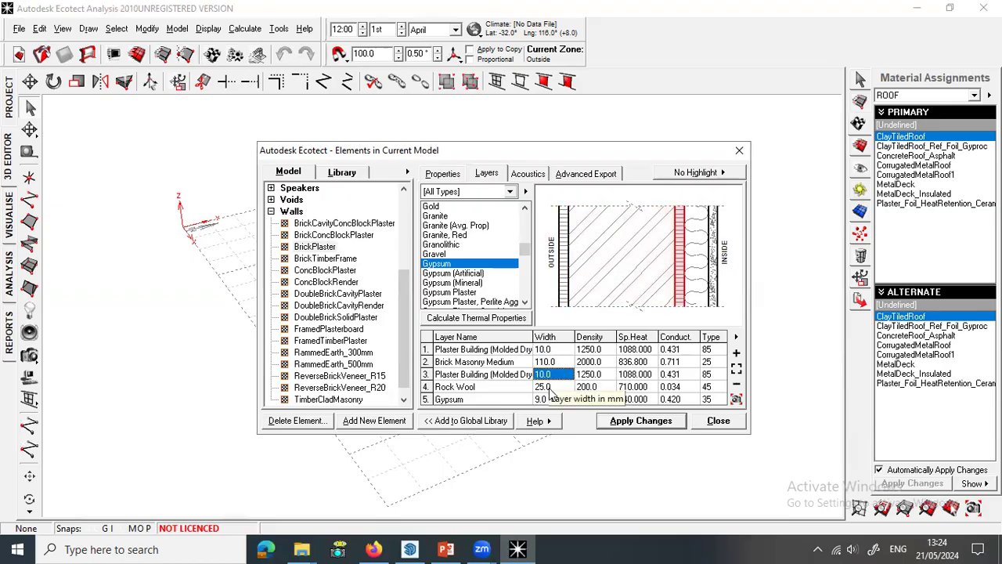
click(551, 388)
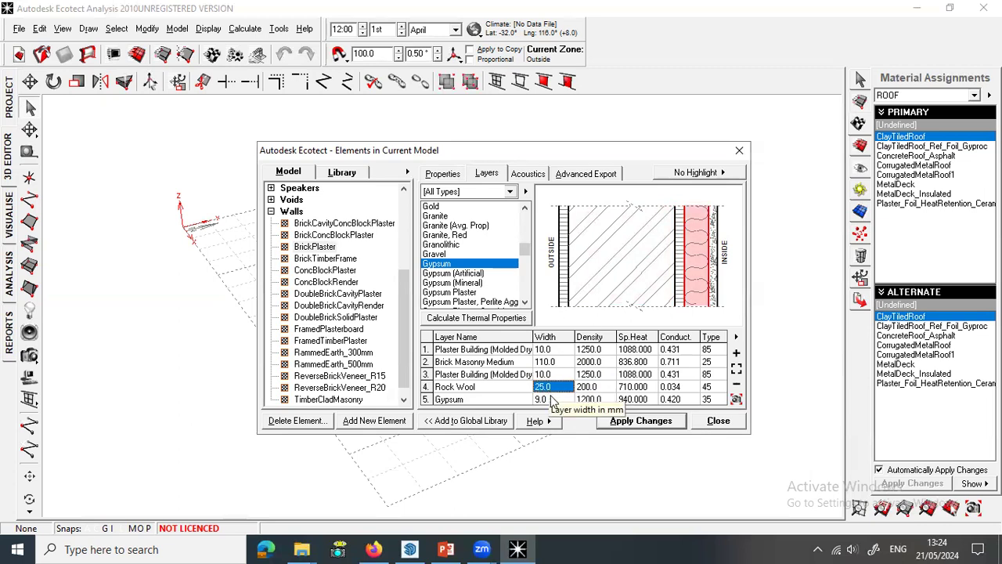
click(551, 400)
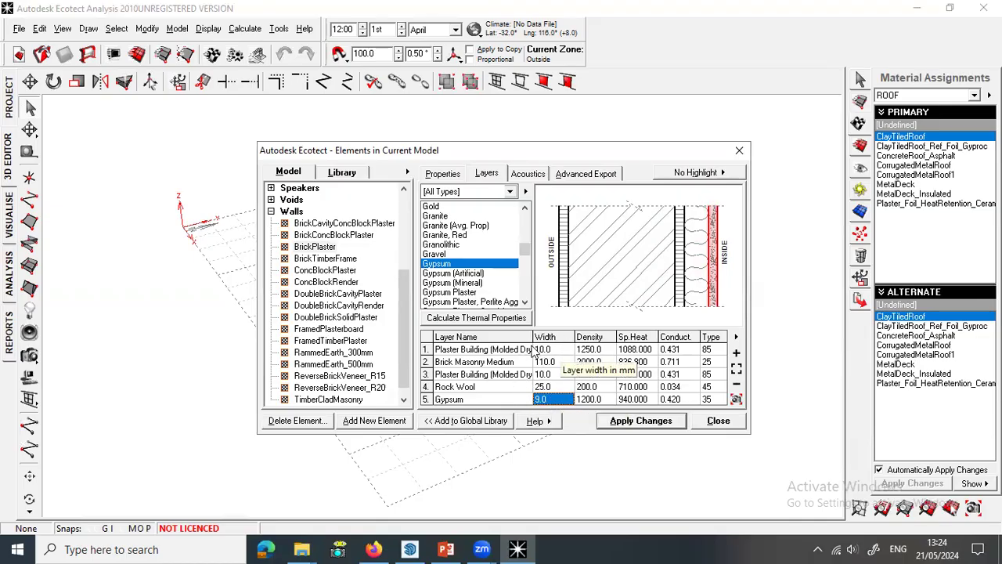
Step: Calculate the thermal properties of the BrickPlaster wall from its layers and dismiss the thermal lag warning
key(ctrl)
key(ctrl)
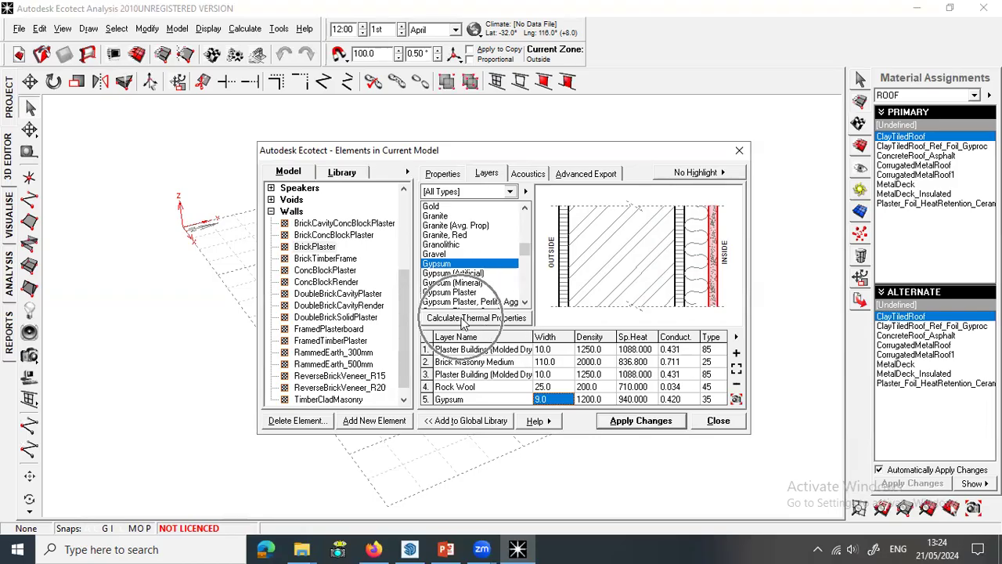
key(ctrl)
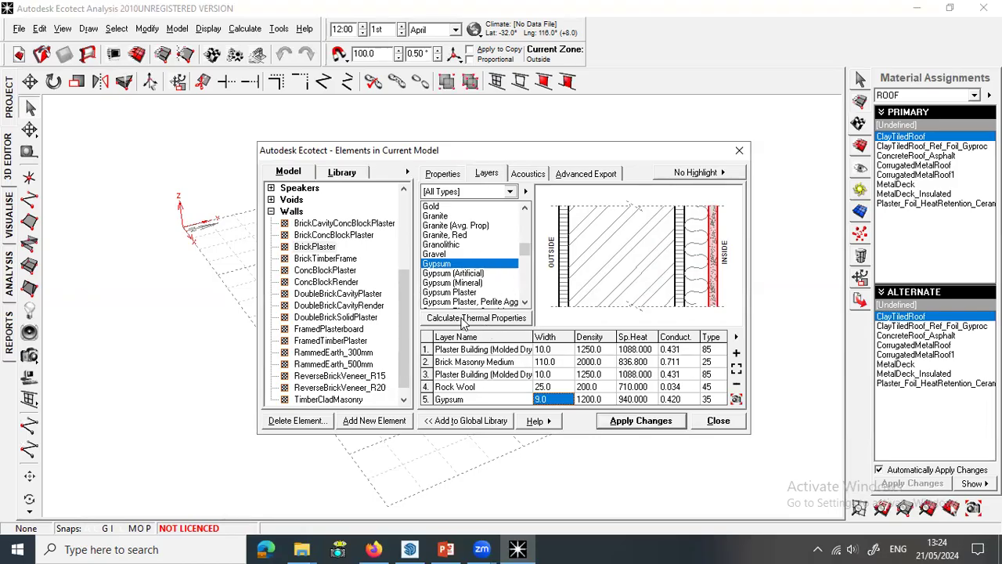
click(463, 320)
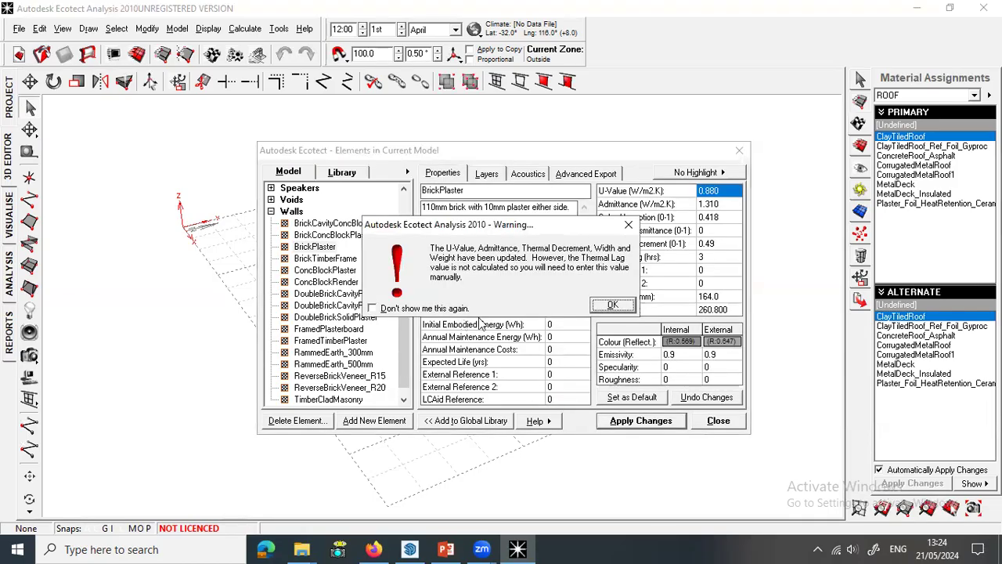
click(613, 305)
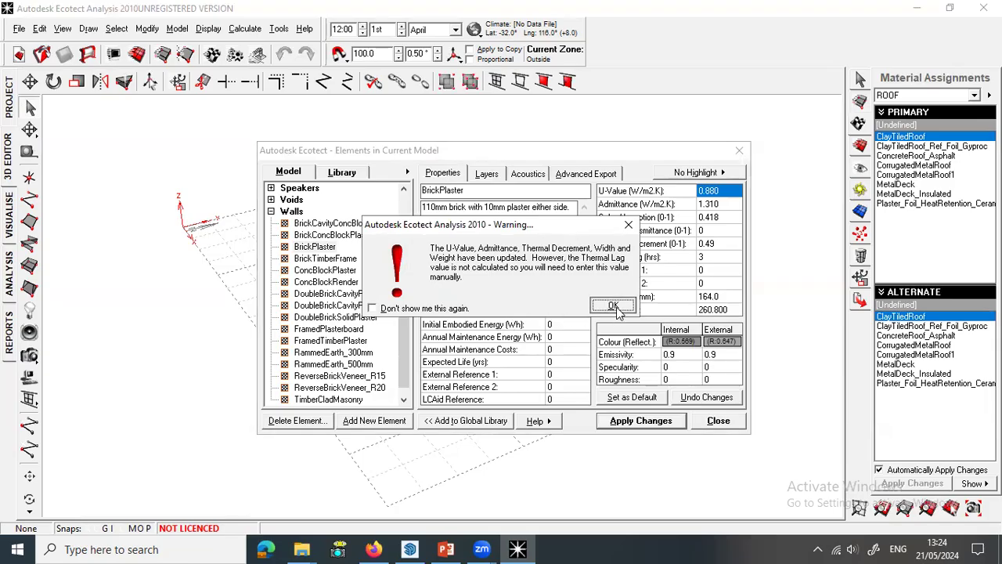
key(ctrl)
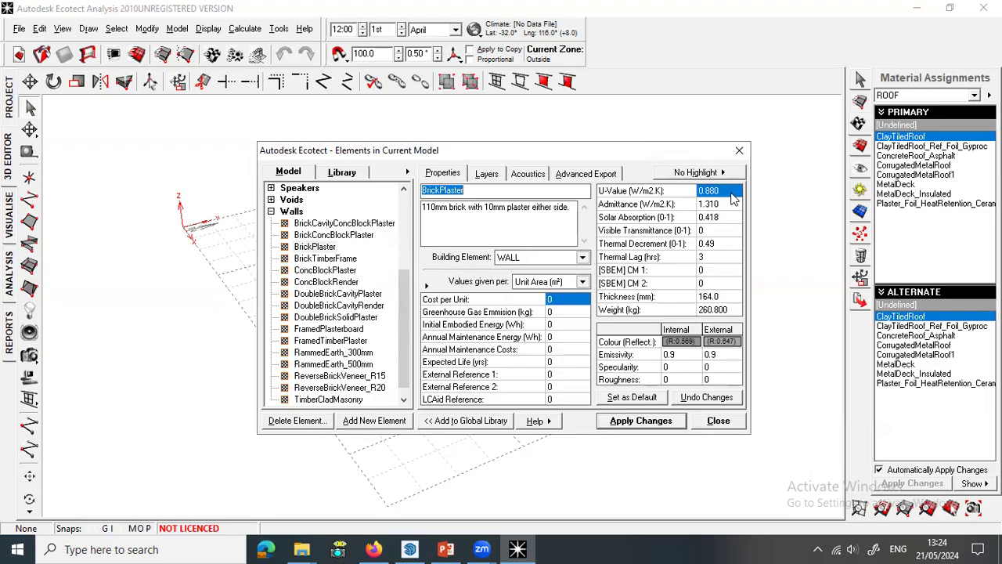
Step: Switch to SketchUp and set the Sefaira wall insulation to about 0.87 W/m²-K (Poorly Insulated)
click(410, 548)
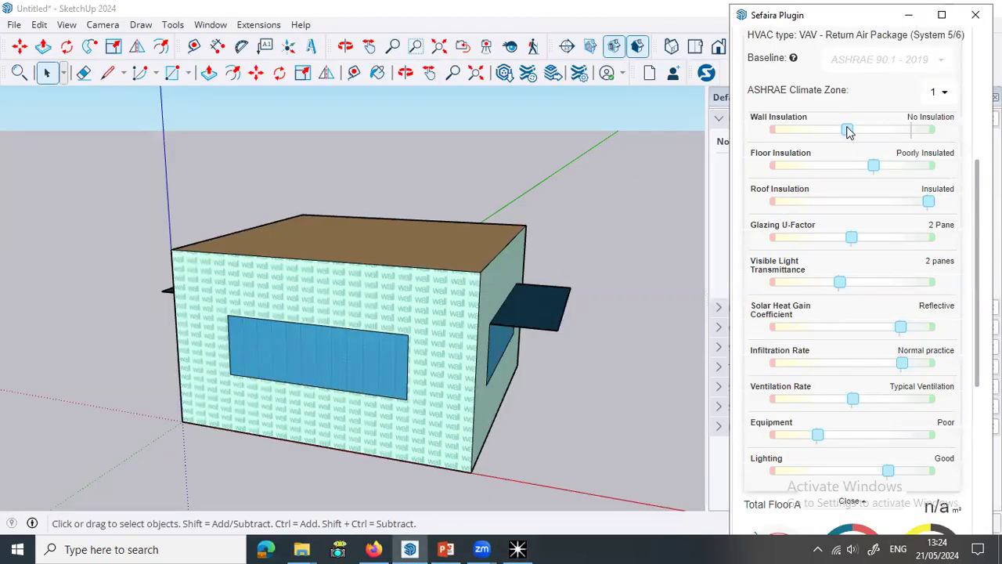
drag(848, 134, 908, 133)
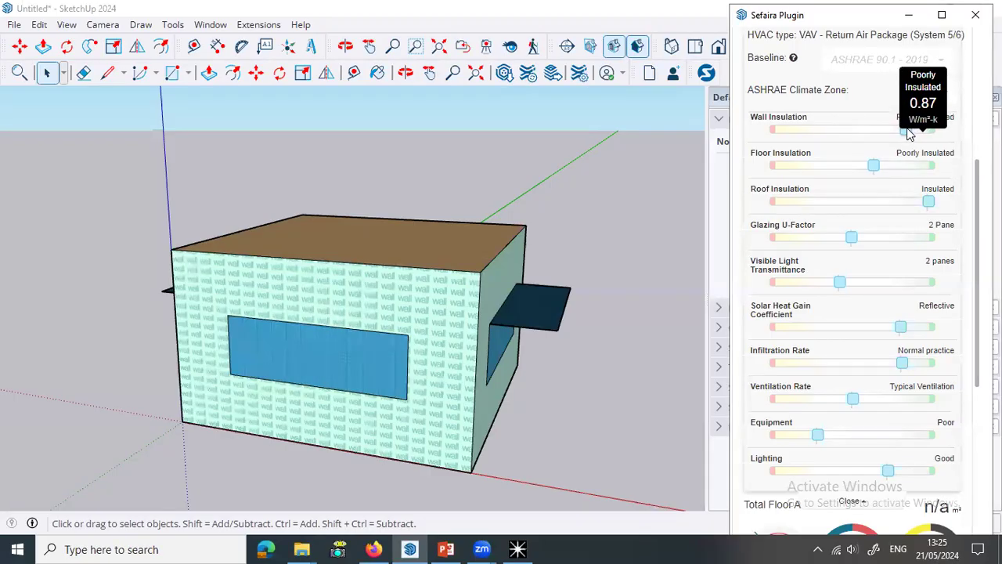
click(907, 130)
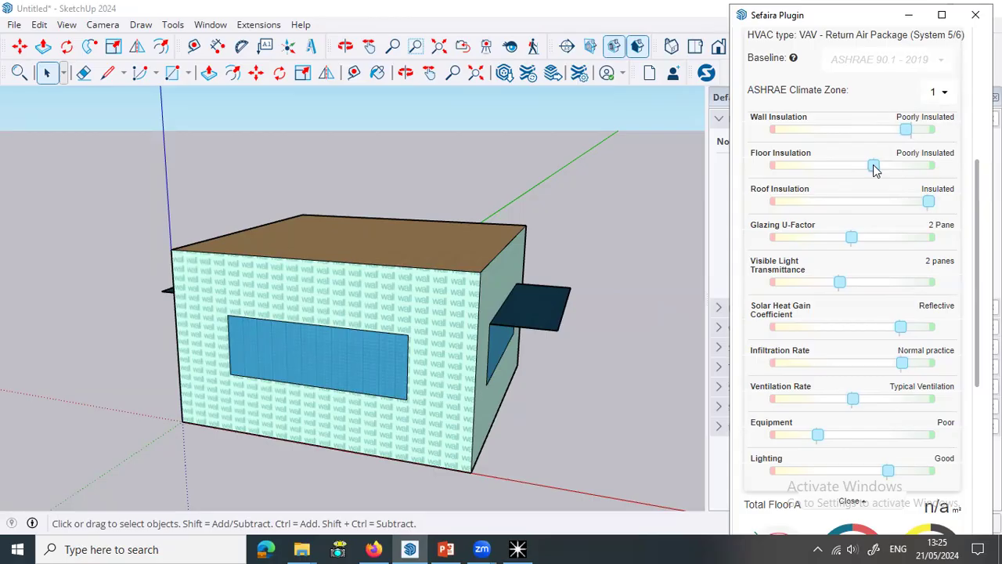
Step: Switch to Ecotect and open the layer composition of the ConcSlab_Tiles_OnGround floor material
click(517, 549)
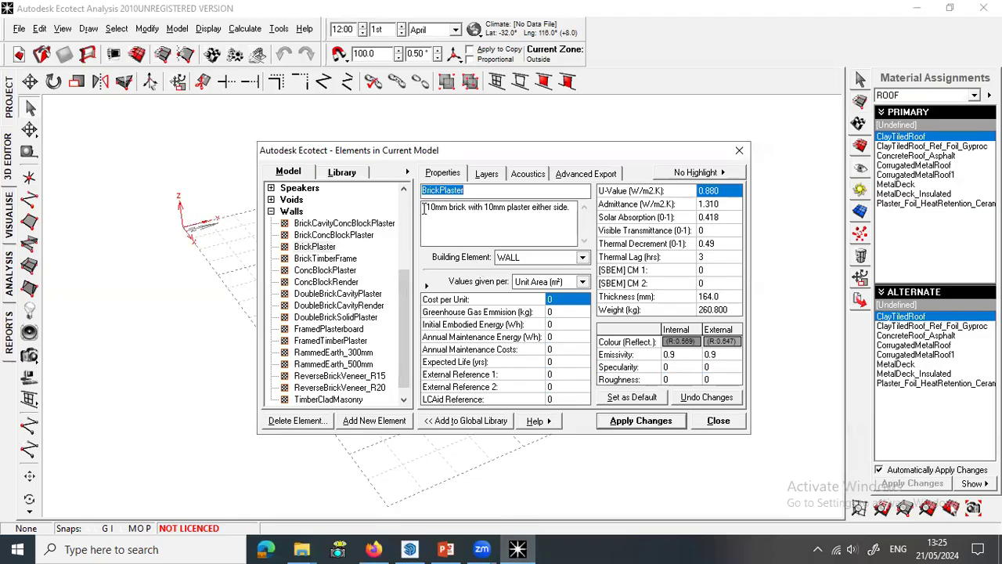
click(270, 212)
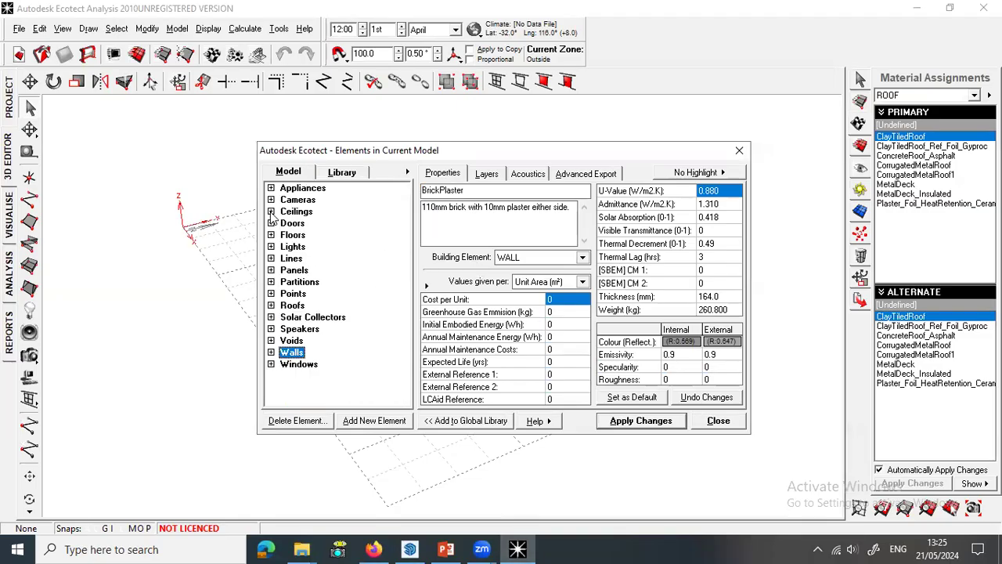
click(272, 235)
click(271, 235)
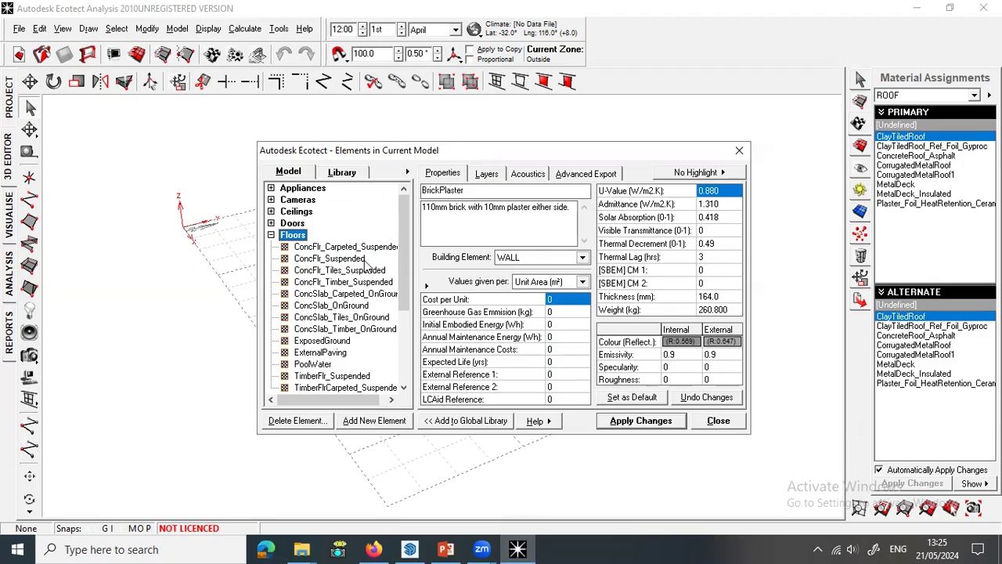
click(359, 318)
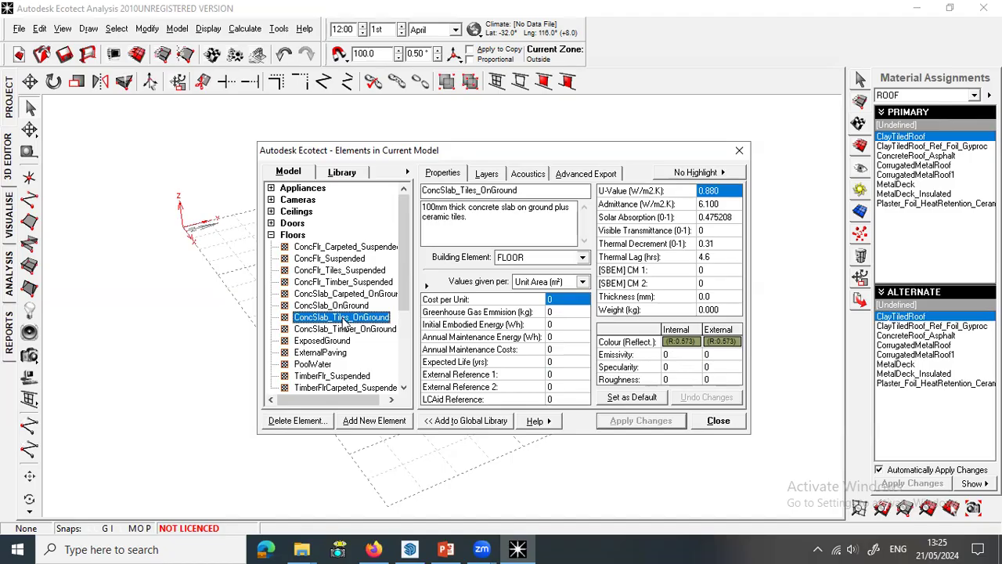
click(487, 176)
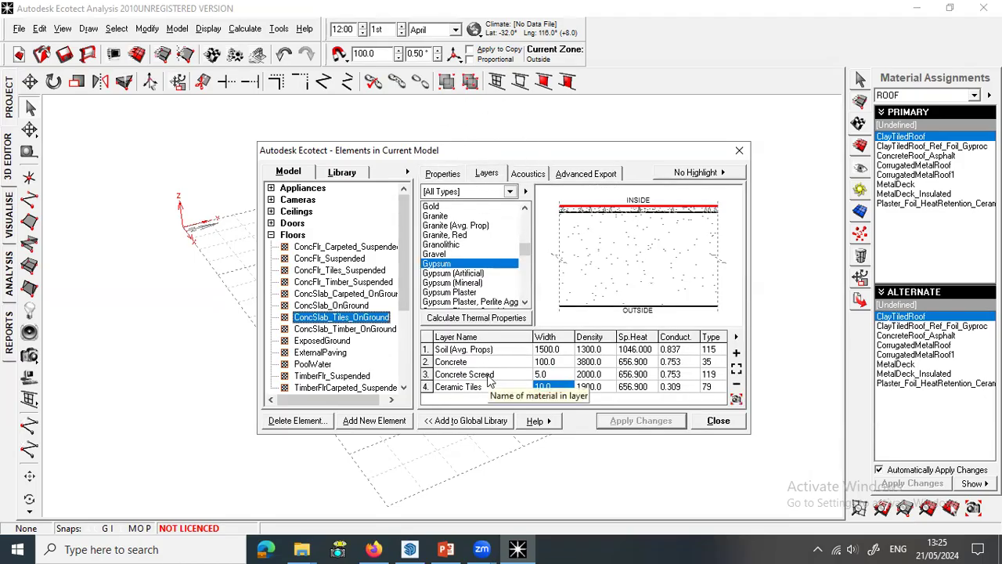
Step: Review the floor's soil, concrete, concrete screed and ceramic tile layers one by one in the section
click(488, 350)
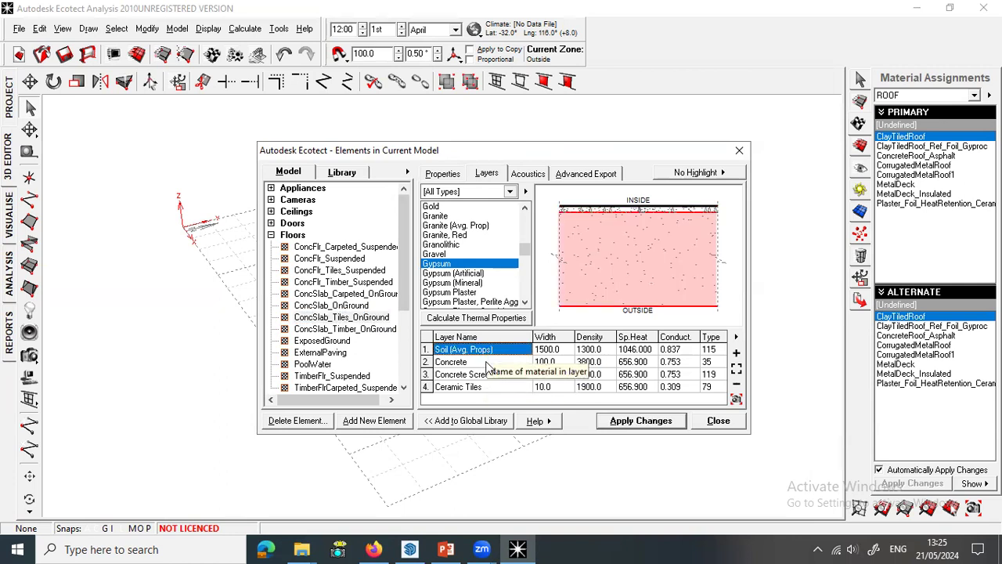
click(488, 363)
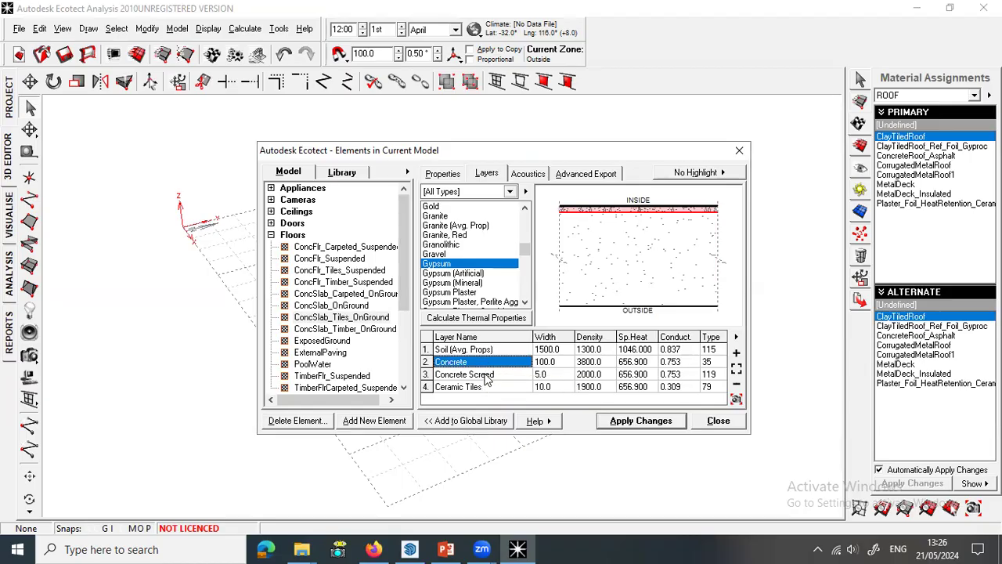
click(487, 375)
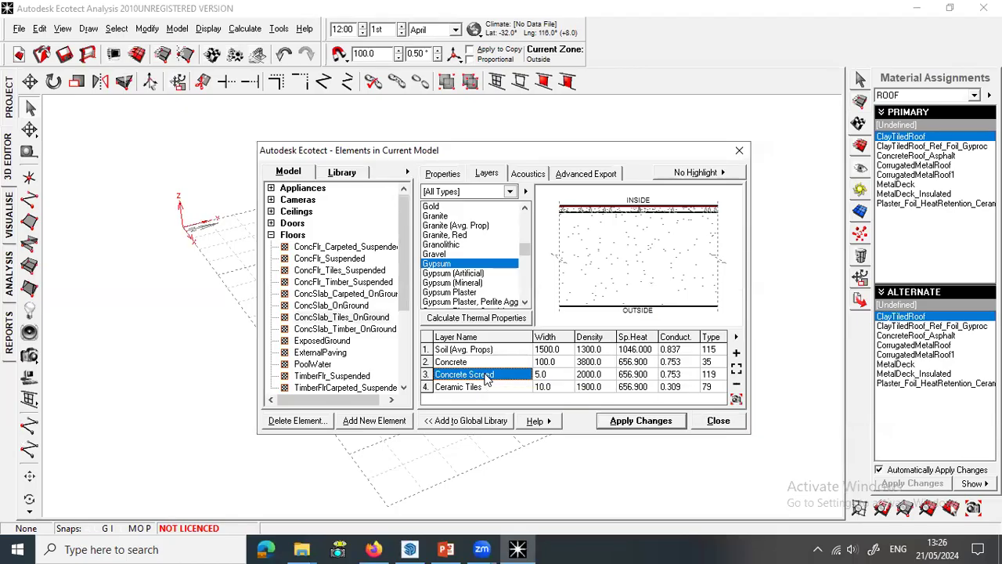
click(488, 389)
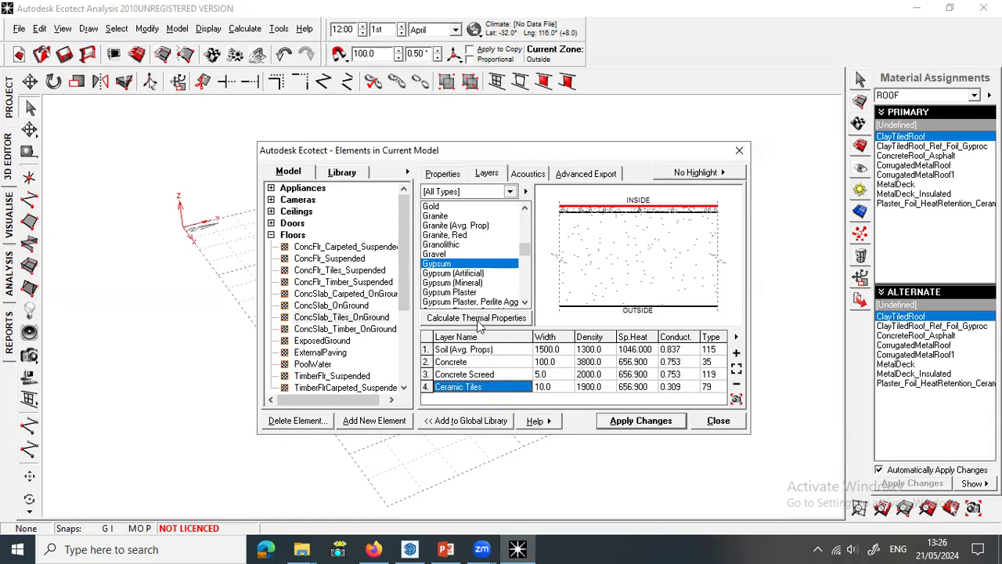
Step: Calculate the thermal properties of the ConcSlab_Tiles_OnGround floor from its layers and select its U-value
click(445, 175)
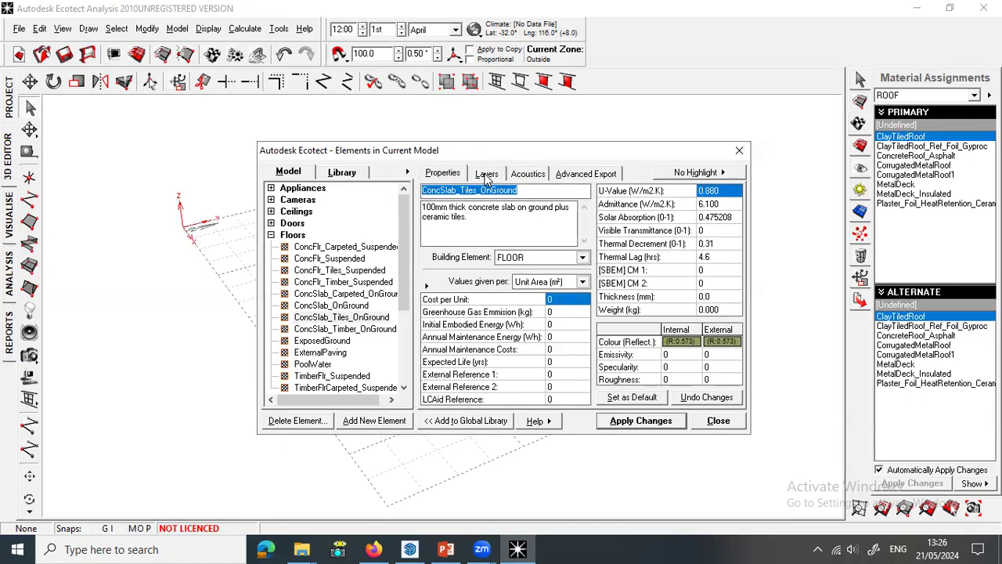
click(486, 175)
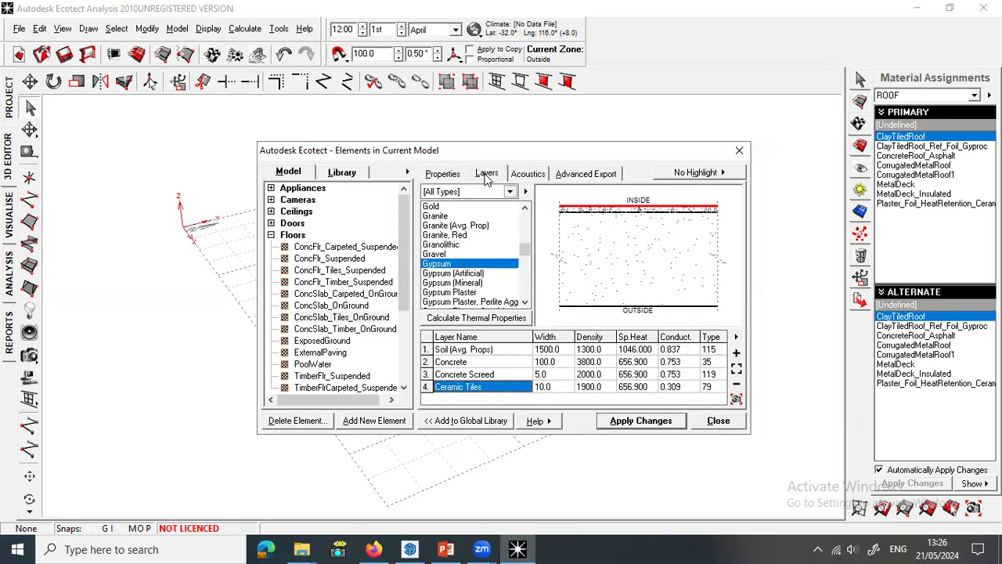
click(483, 321)
click(483, 321)
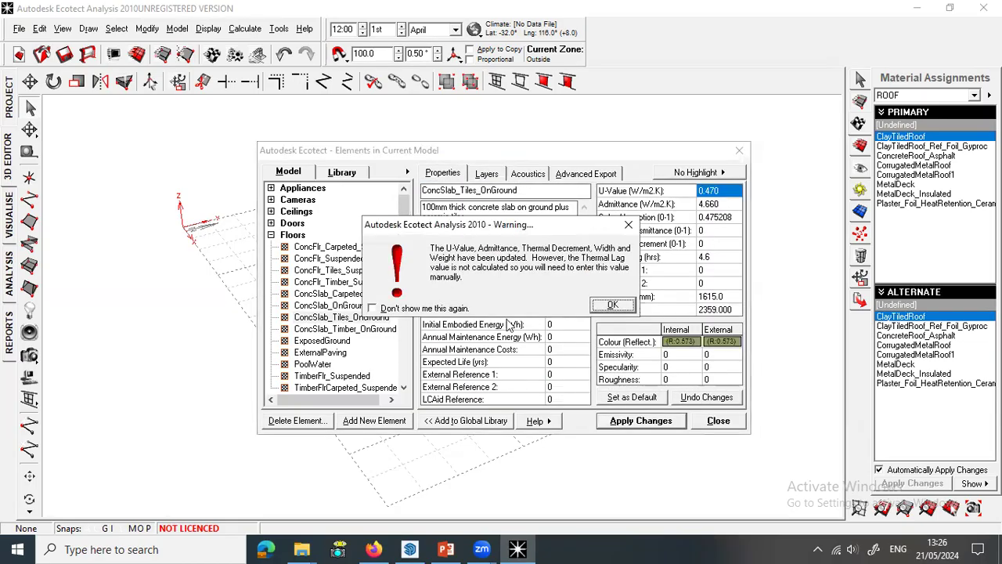
click(620, 304)
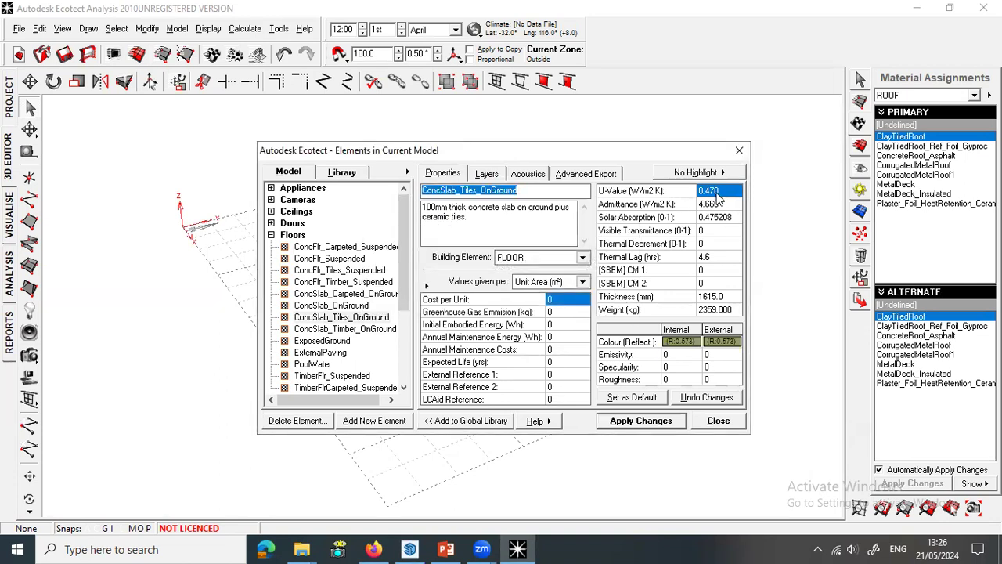
click(711, 191)
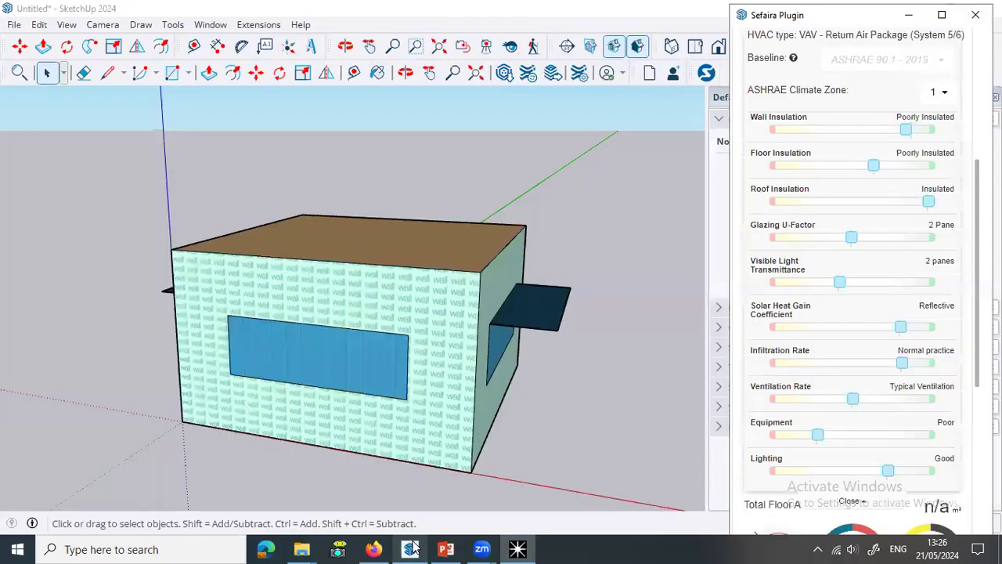
Step: Switch to SketchUp and raise the Sefaira floor insulation to the Insulated level
click(409, 549)
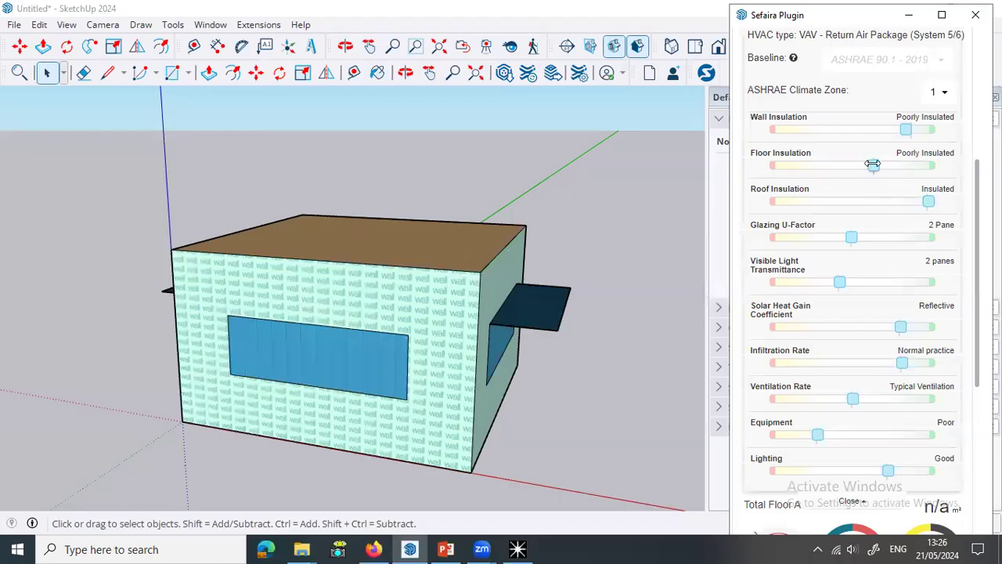
mouse_move(875, 165)
drag(875, 165, 920, 167)
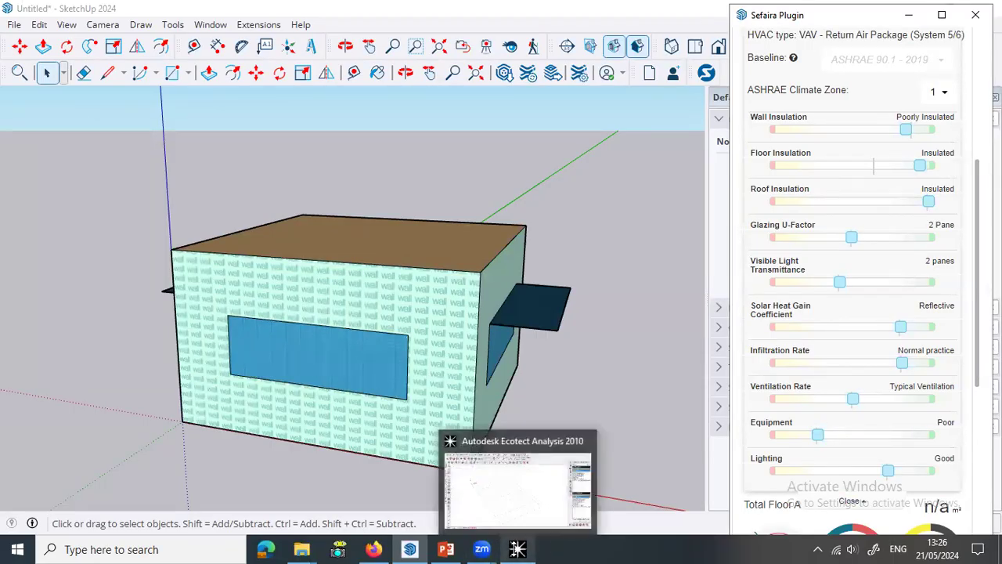
Step: Switch to Ecotect, select the ConcreteRoof_Asphalt roof material and examine its layers, including the lightweight concrete
click(517, 549)
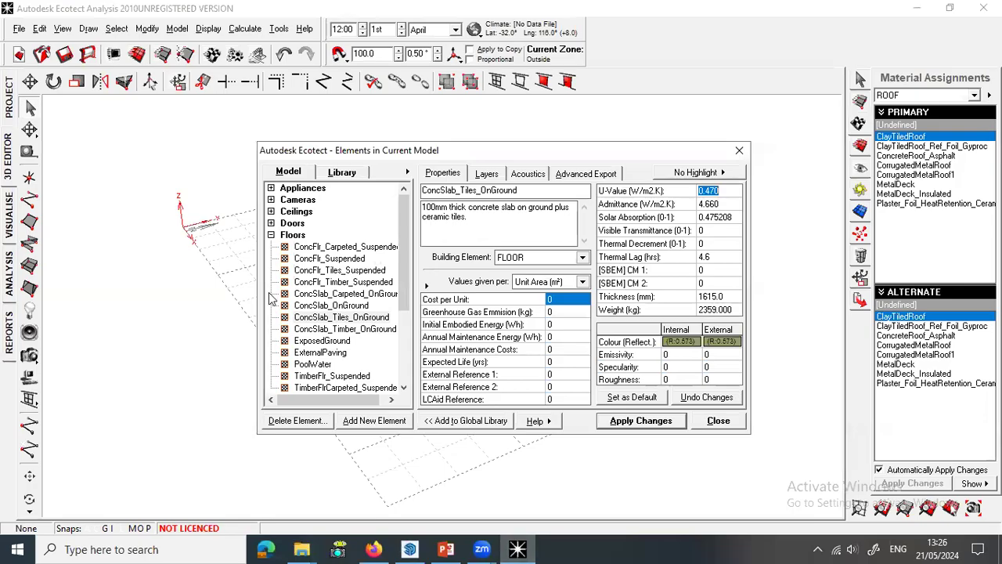
click(271, 235)
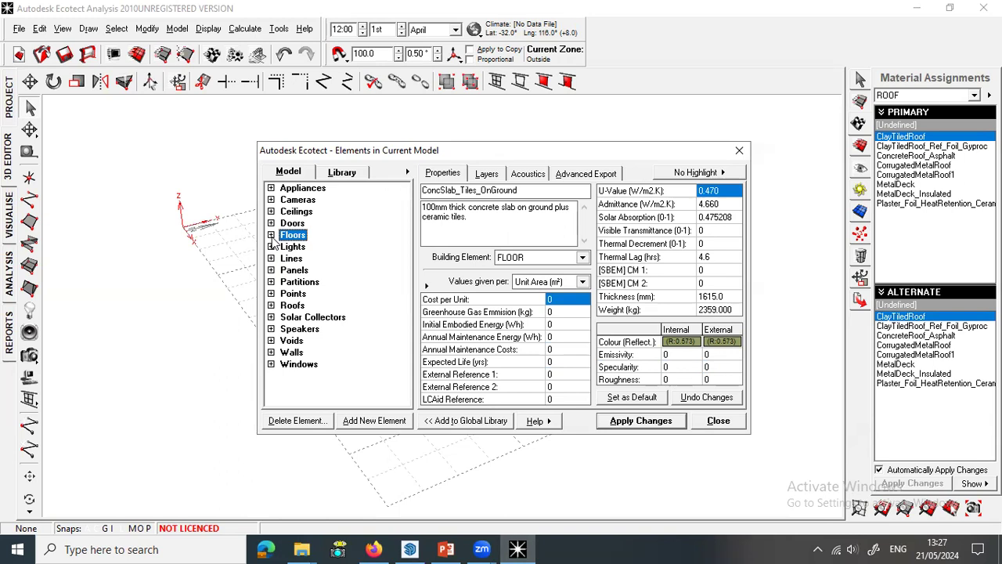
click(272, 306)
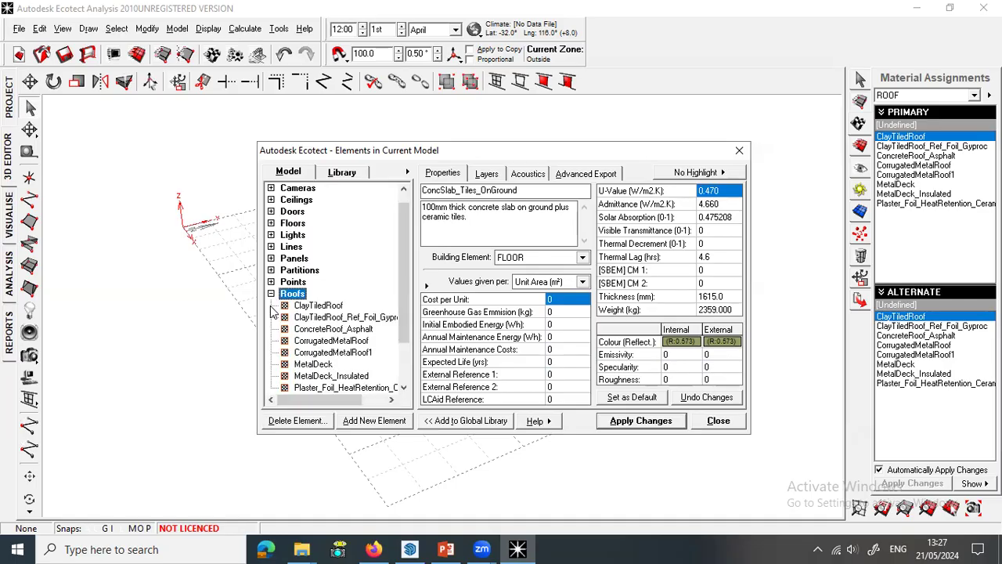
scroll(302, 320, down, 1)
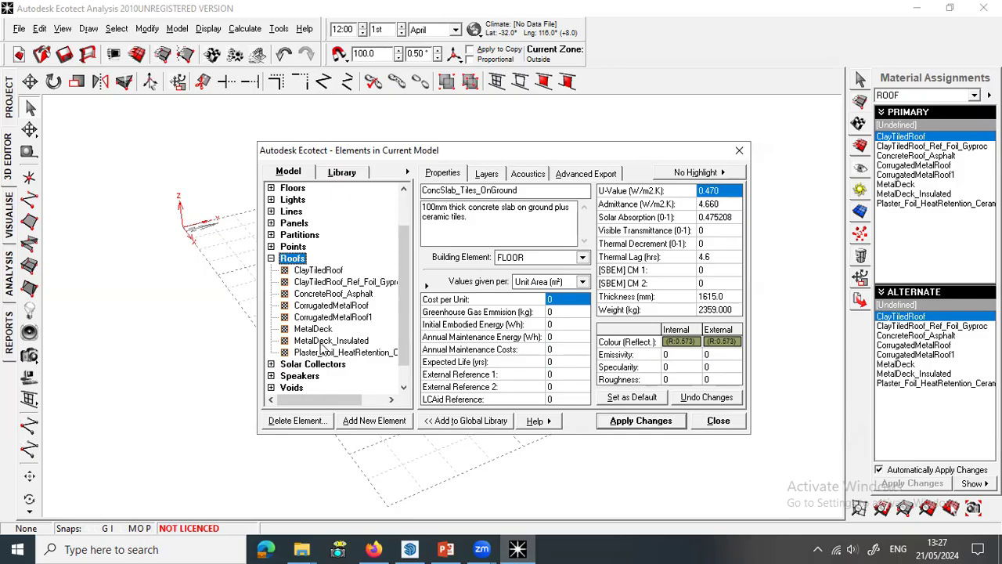
click(332, 295)
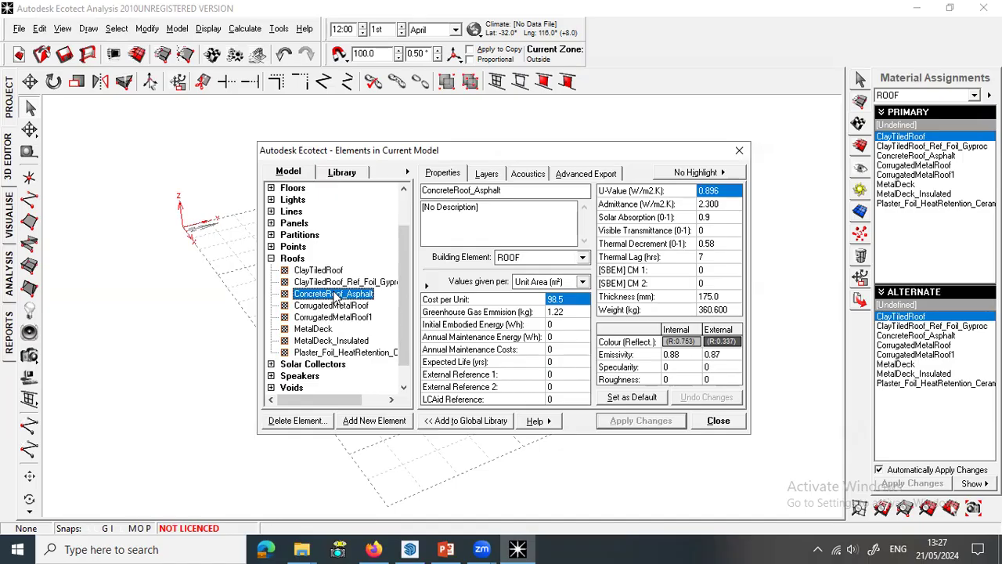
click(486, 174)
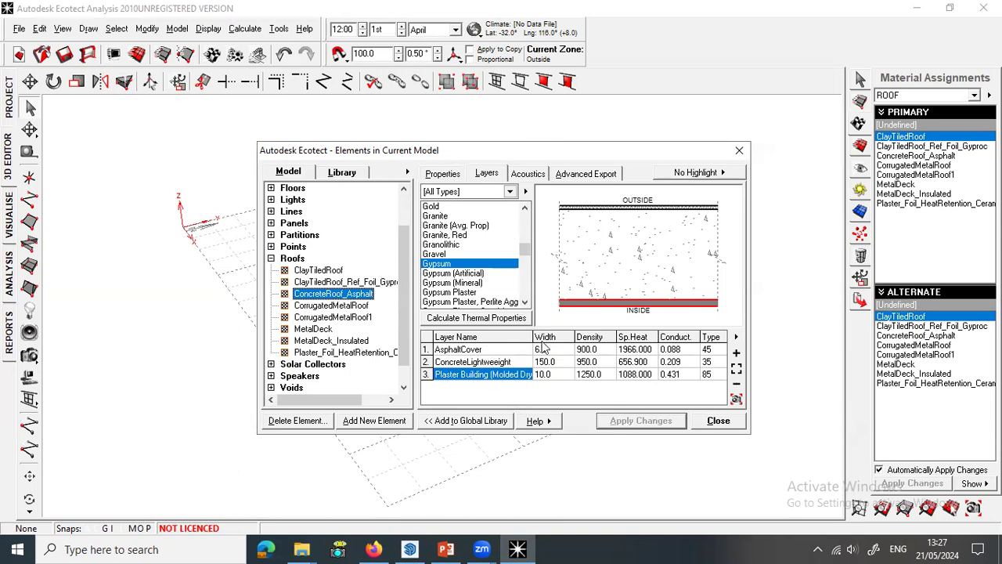
click(495, 365)
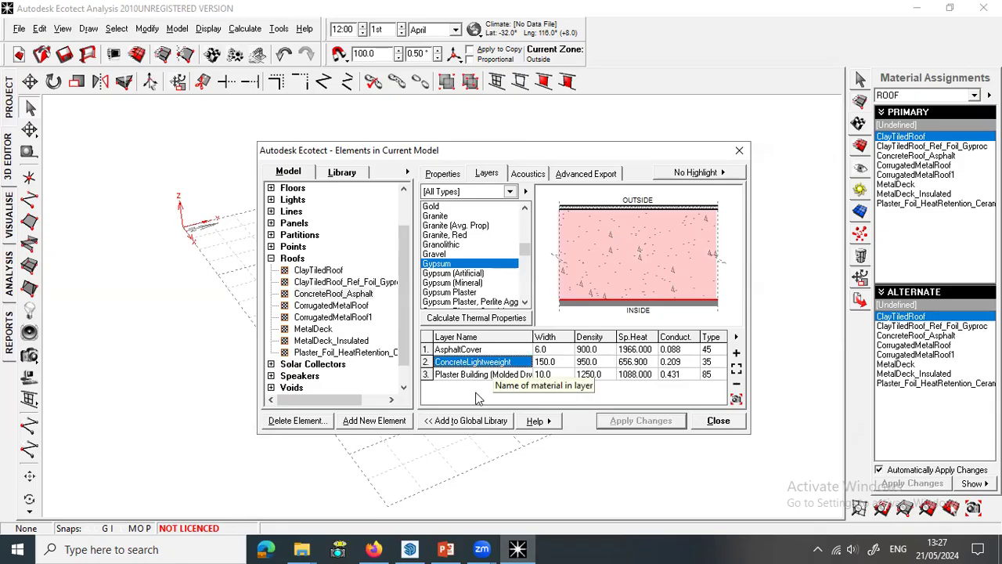
Step: Set the width of the ConcreteRoof_Asphalt roof's lightweight concrete layer to 120 mm
click(480, 376)
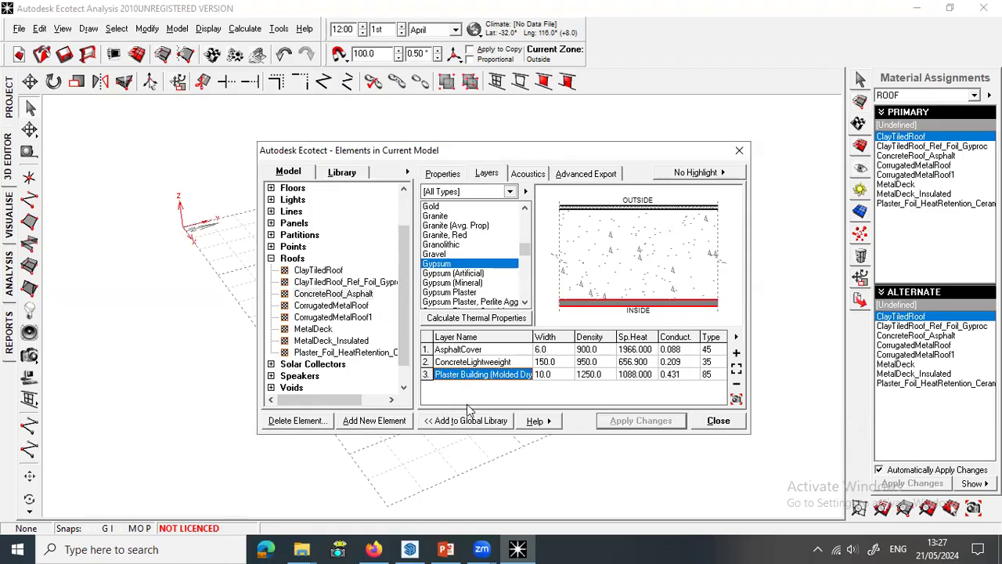
click(562, 363)
click(559, 364)
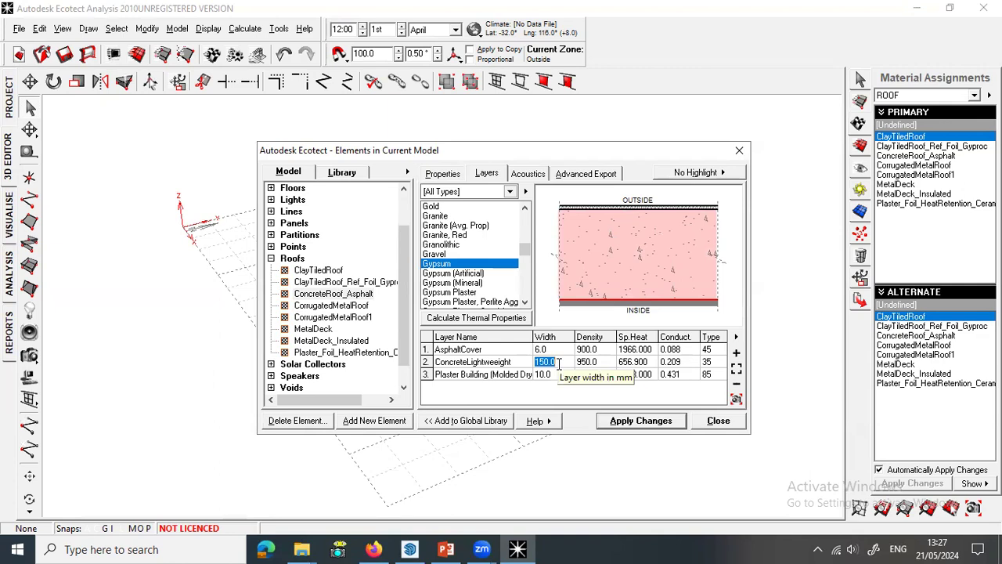
text(120)
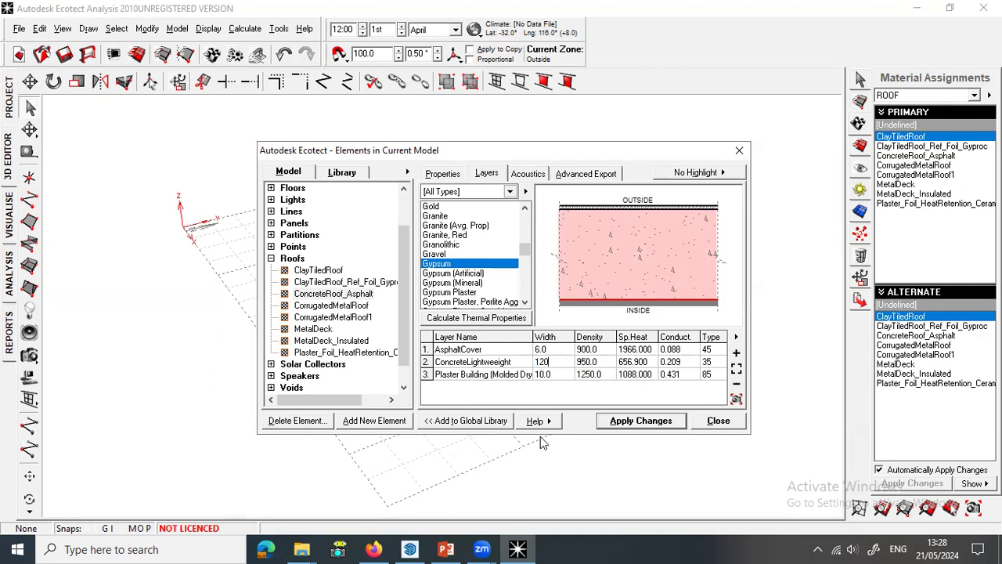
click(544, 380)
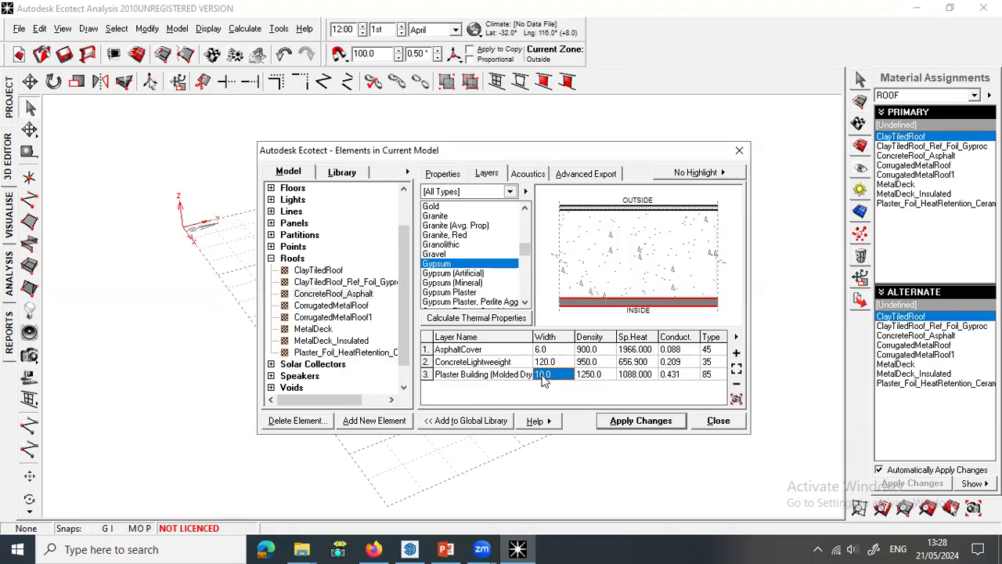
Step: Delete the Plaster Building layer from the inside of the roof build-up
click(507, 381)
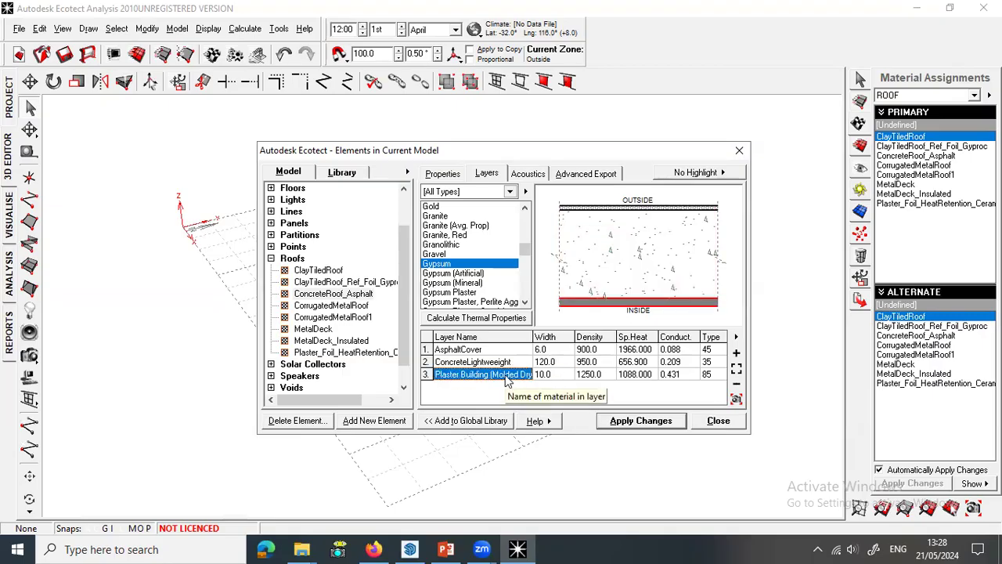
right_click(480, 378)
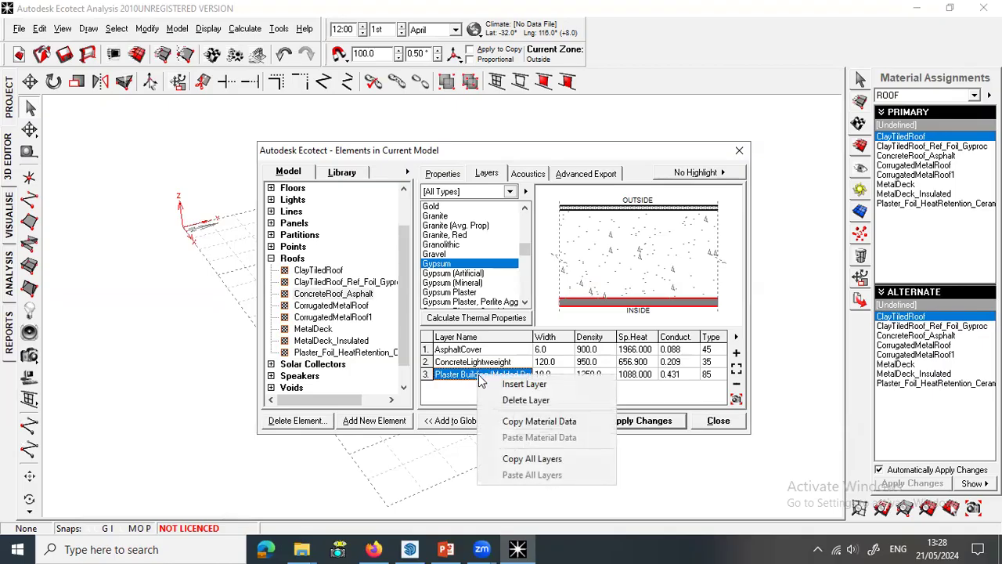
click(527, 400)
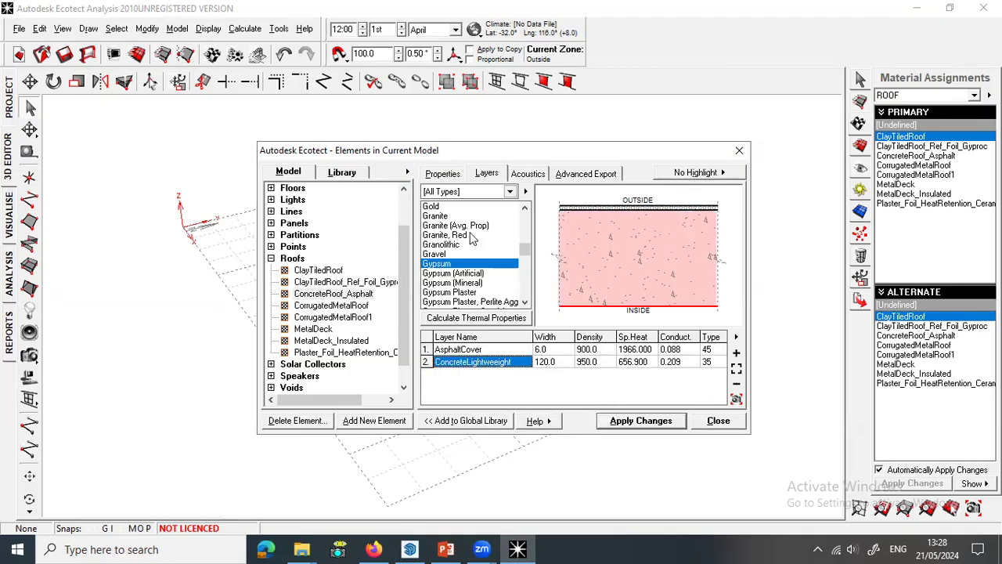
Step: Add an Air Gap layer beneath the roof's lightweight concrete and set its width to 500 mm
click(460, 227)
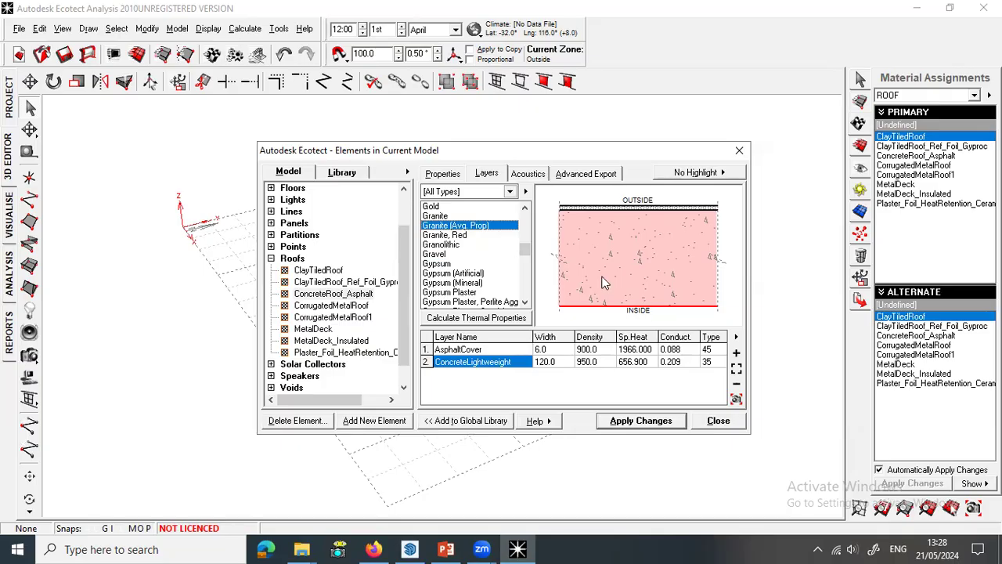
drag(525, 250, 531, 223)
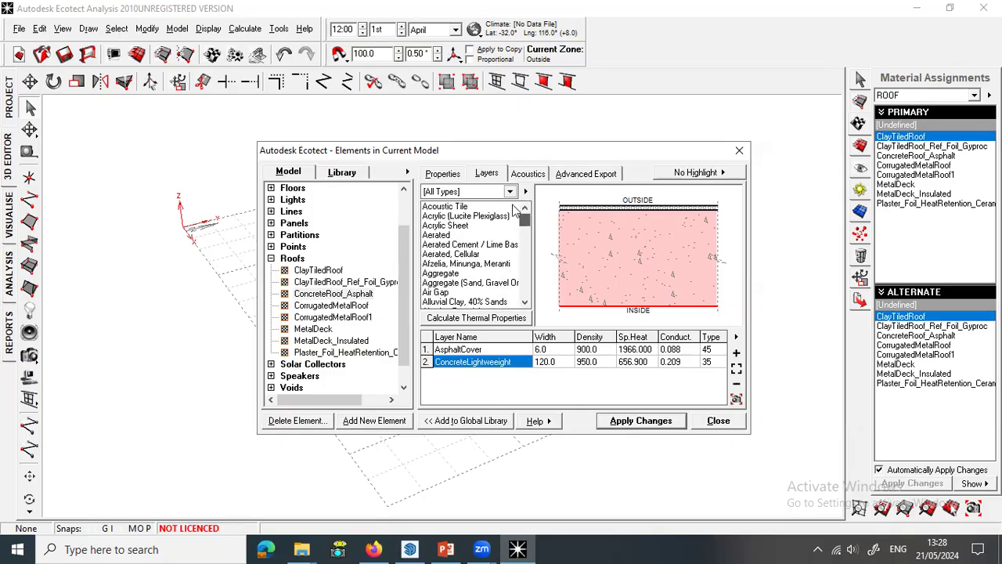
click(439, 293)
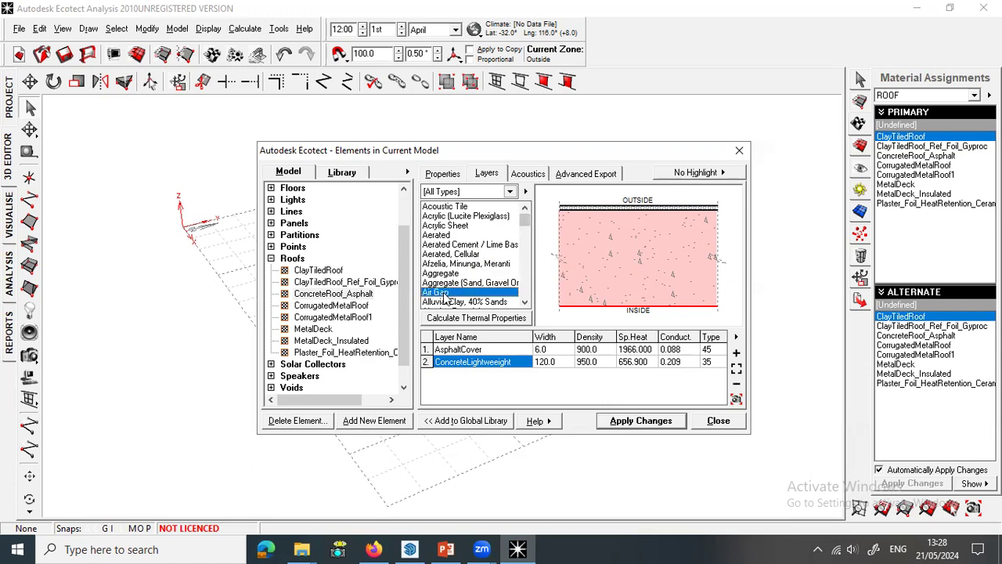
right_click(441, 297)
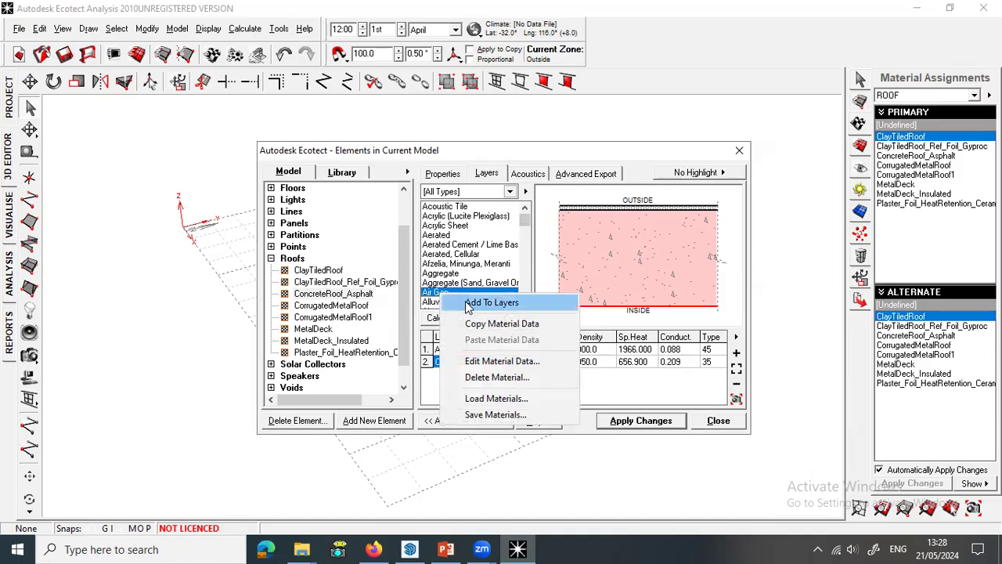
click(468, 304)
click(554, 375)
click(555, 376)
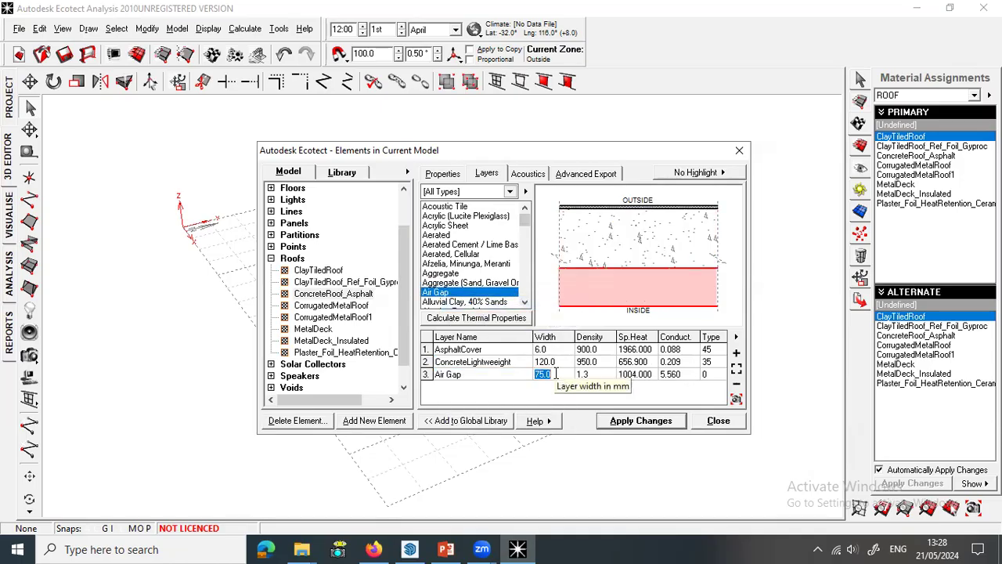
text(500)
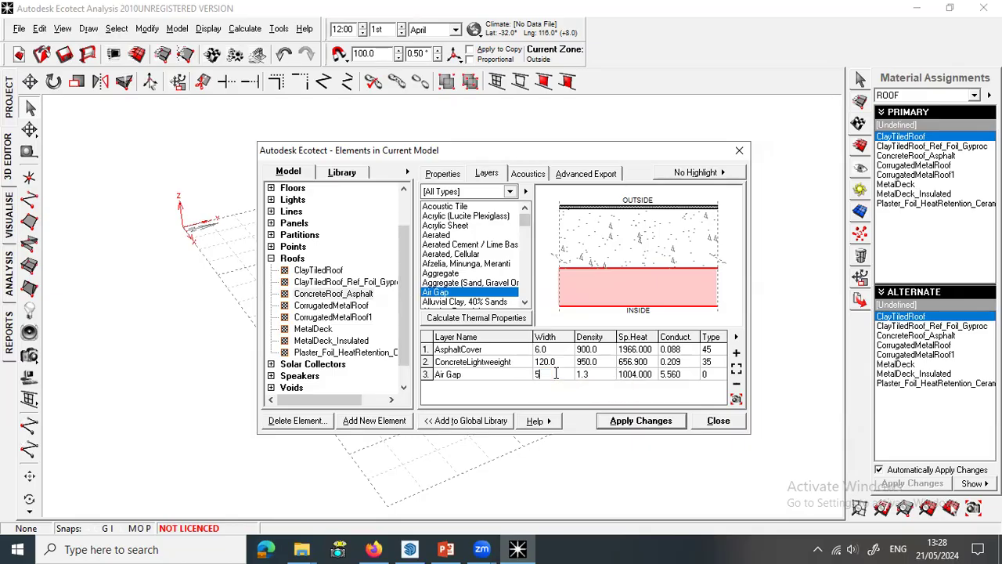
key(Return)
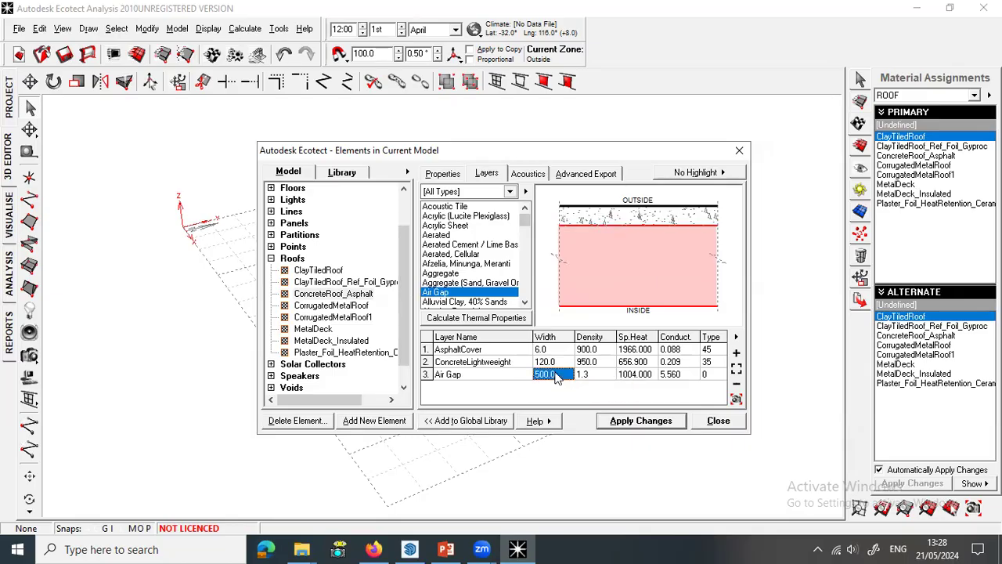
Step: Add a Gypsum layer below the air gap as the roof's innermost layer and set its width to 9 mm
click(457, 225)
scroll(523, 223, down, 4)
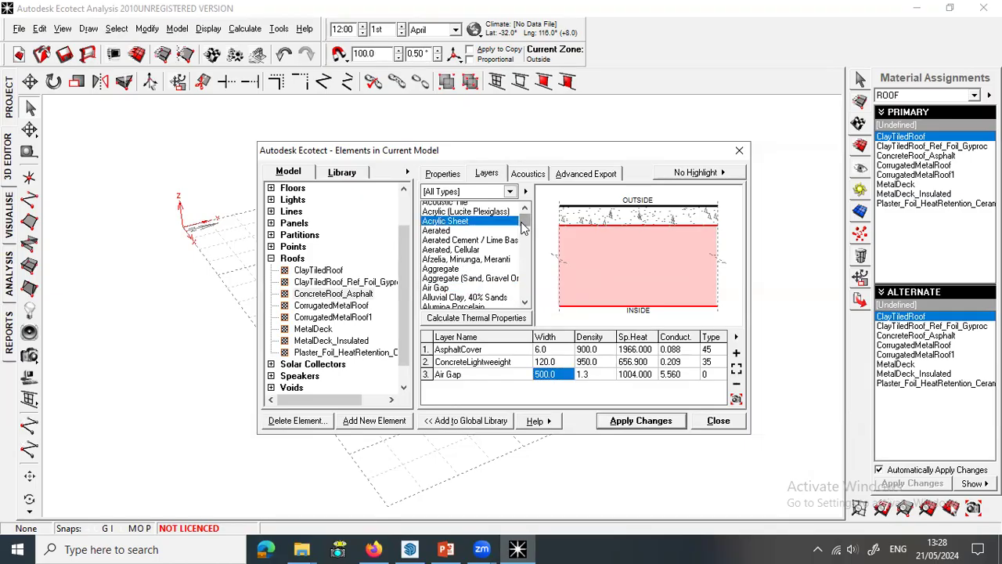
scroll(524, 225, down, 10)
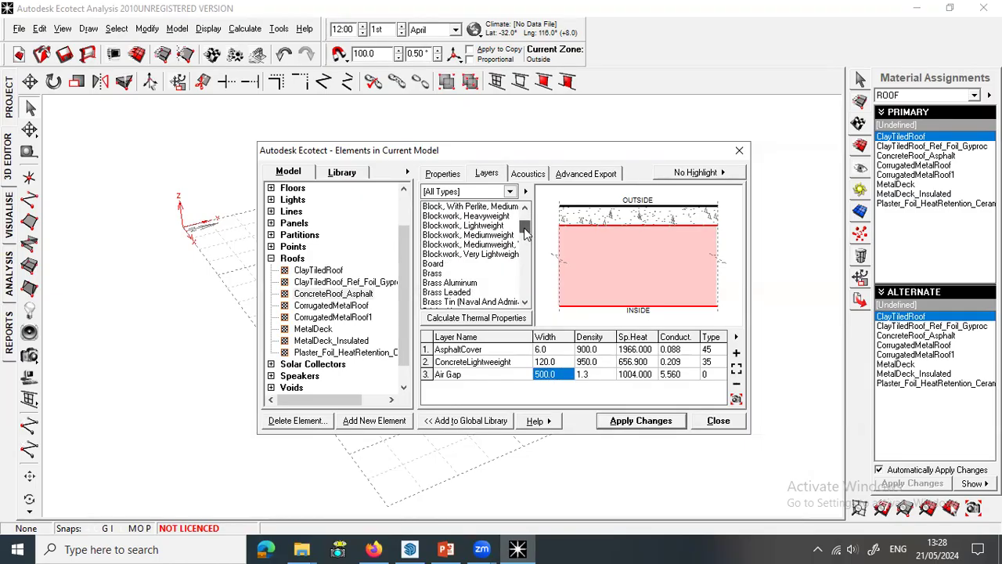
click(460, 216)
scroll(462, 235, down, 20)
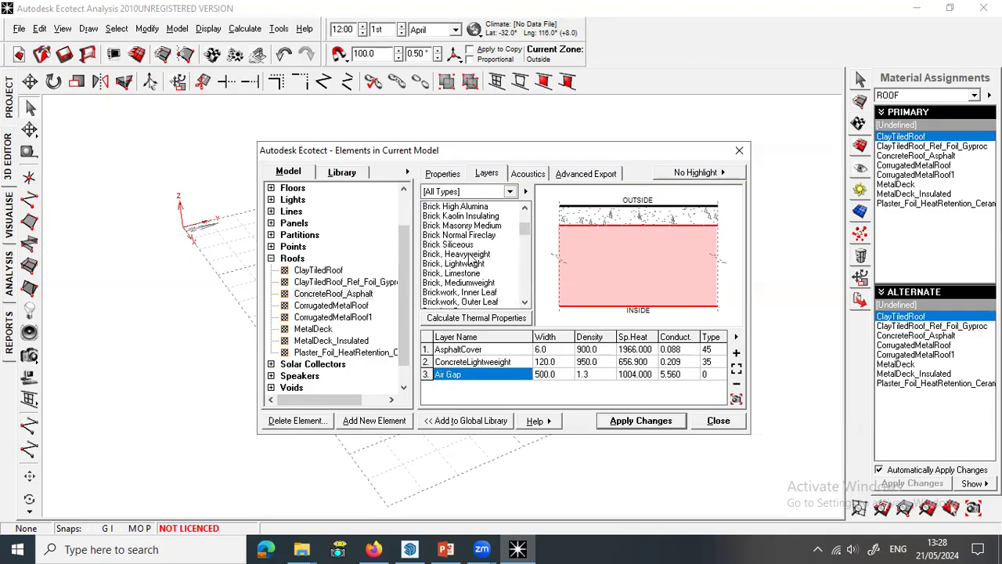
scroll(467, 264, down, 20)
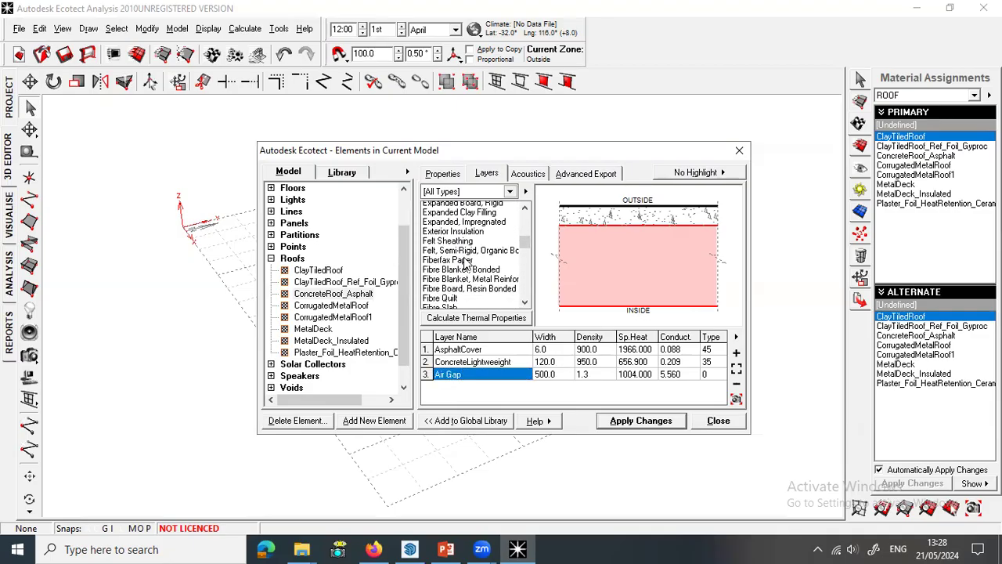
scroll(468, 264, down, 15)
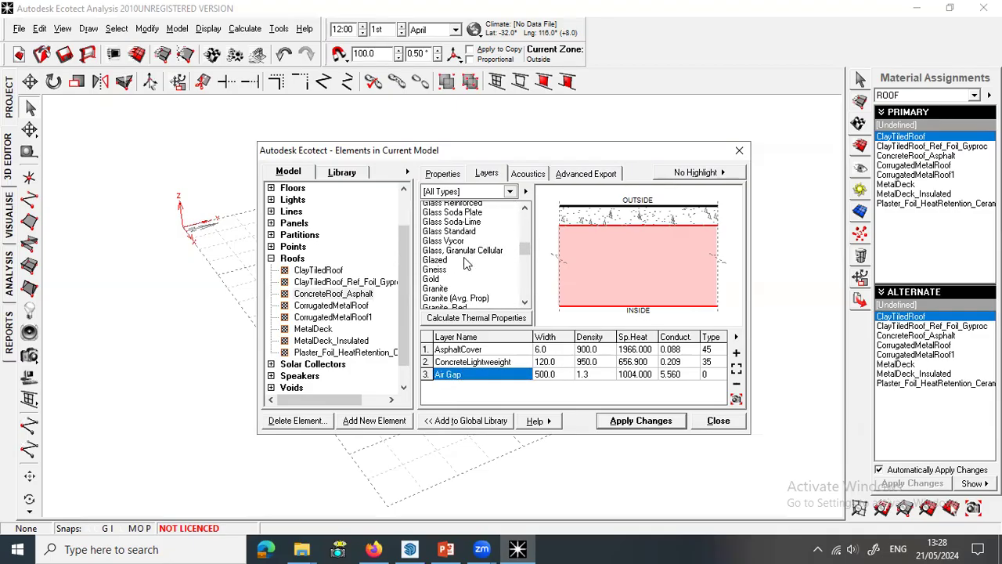
click(450, 237)
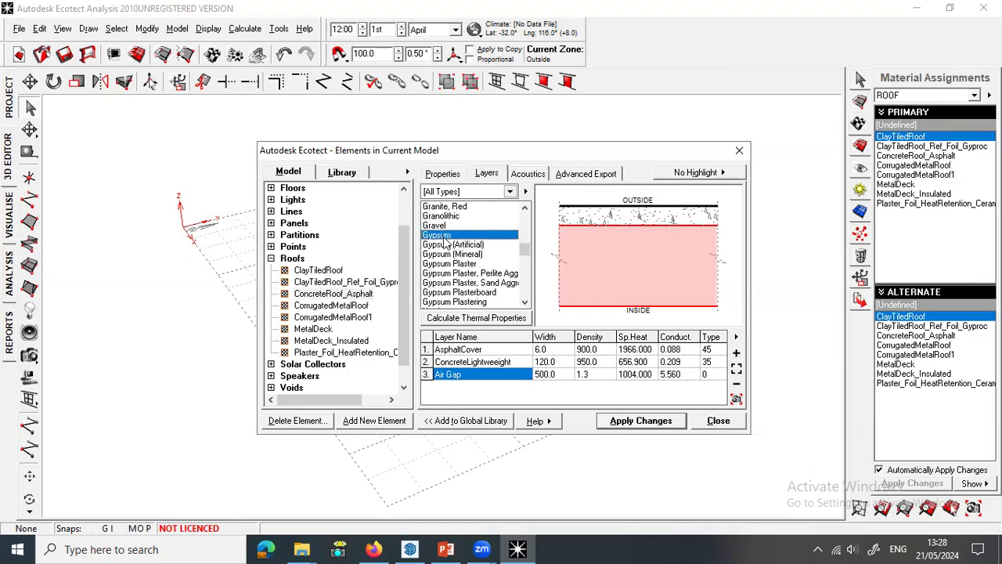
right_click(452, 239)
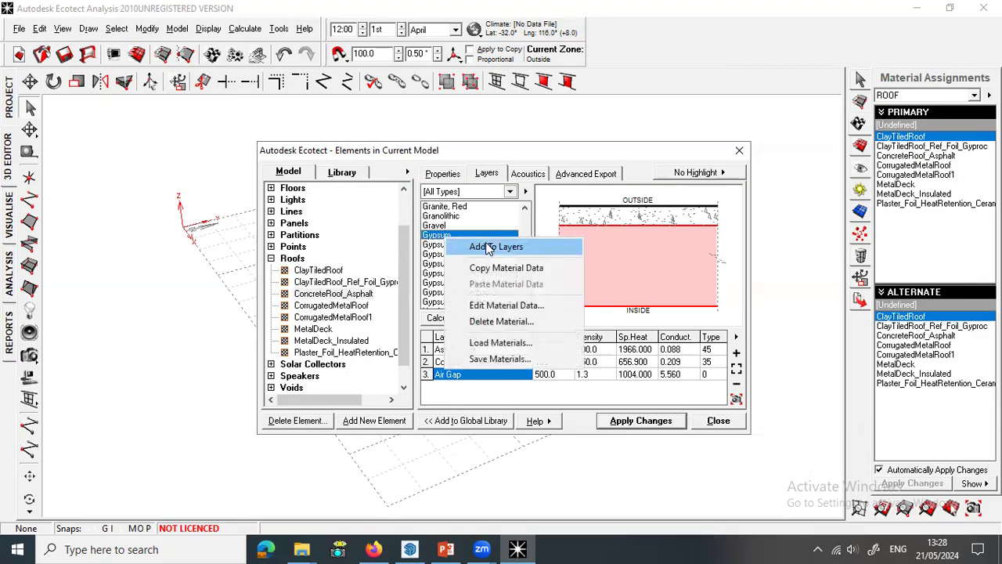
click(483, 246)
click(546, 389)
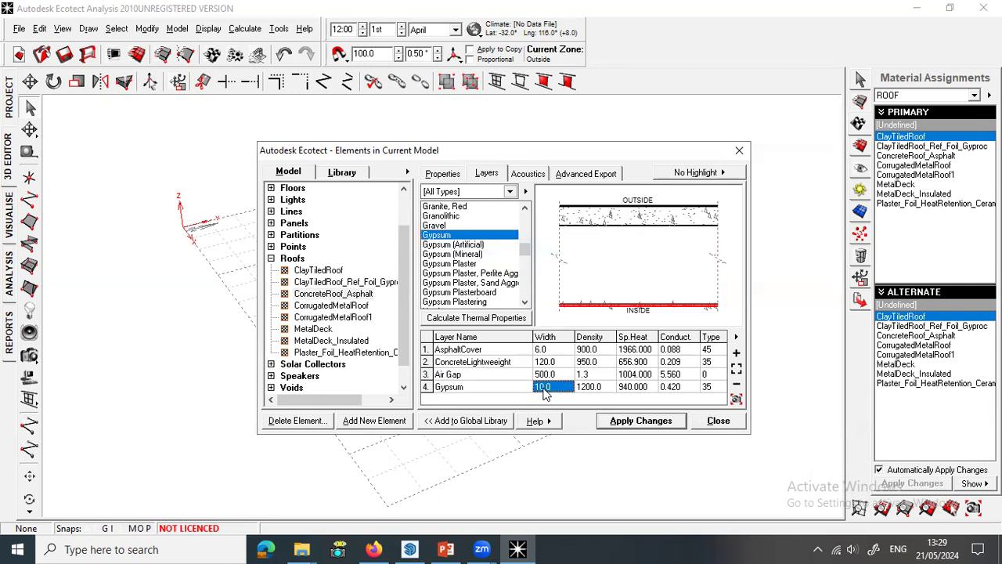
text(9)
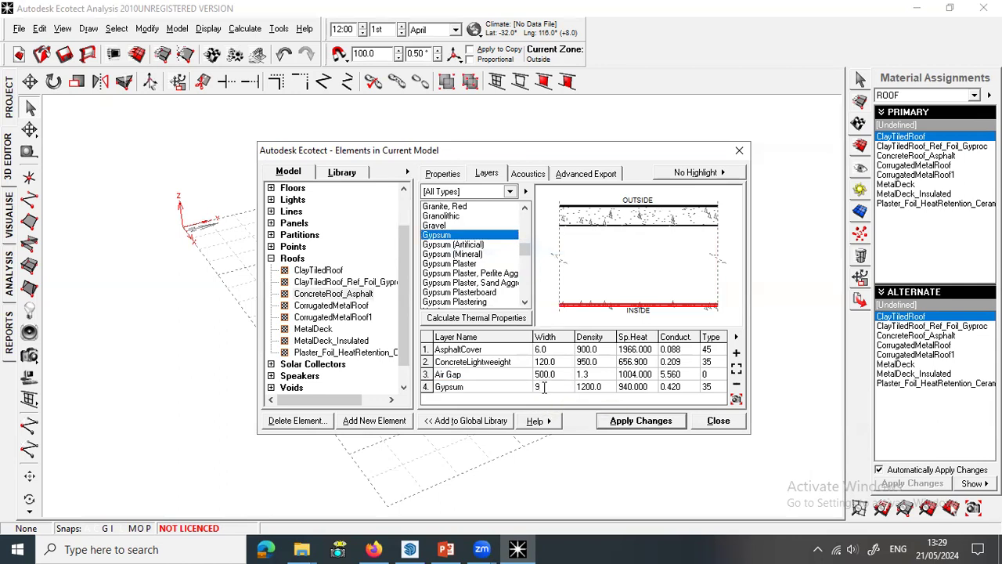
key(Return)
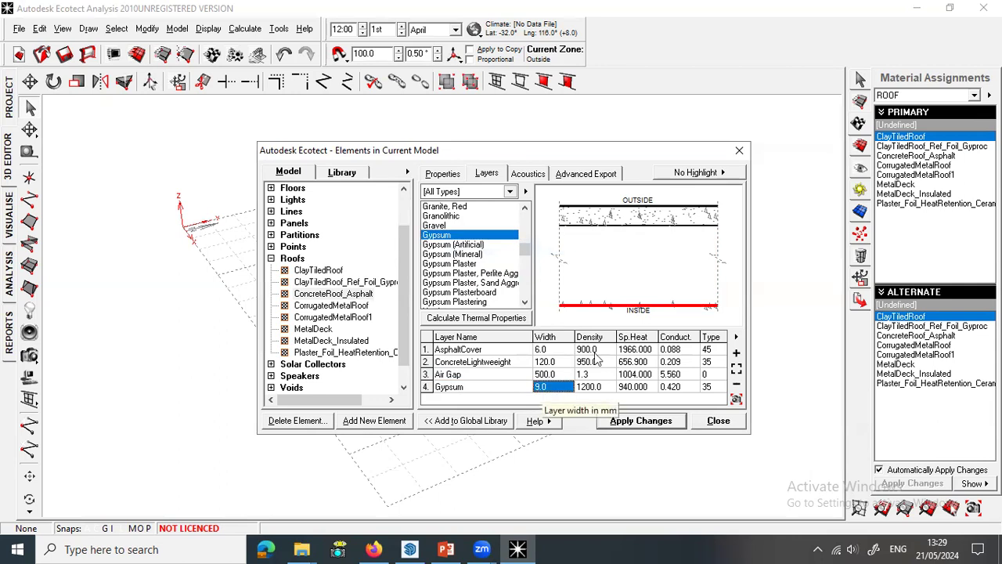
Step: Check the widths of the four roof layers and calculate the roof's thermal properties from them
click(545, 350)
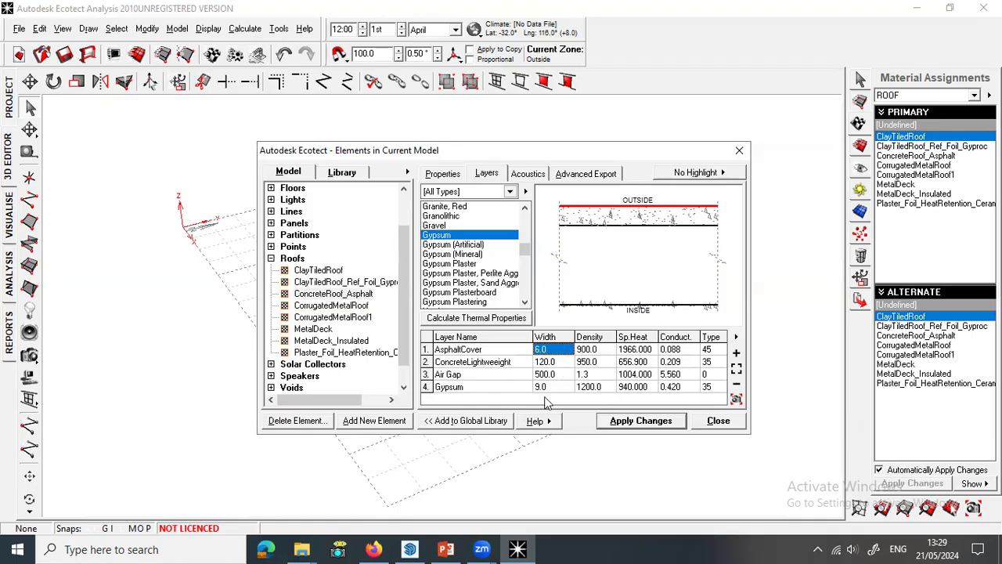
click(556, 364)
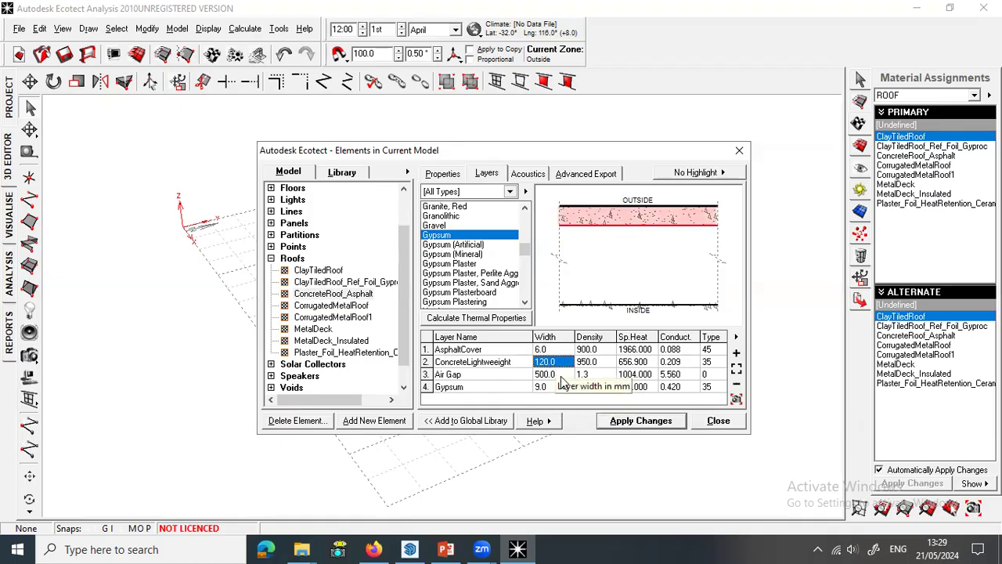
click(560, 375)
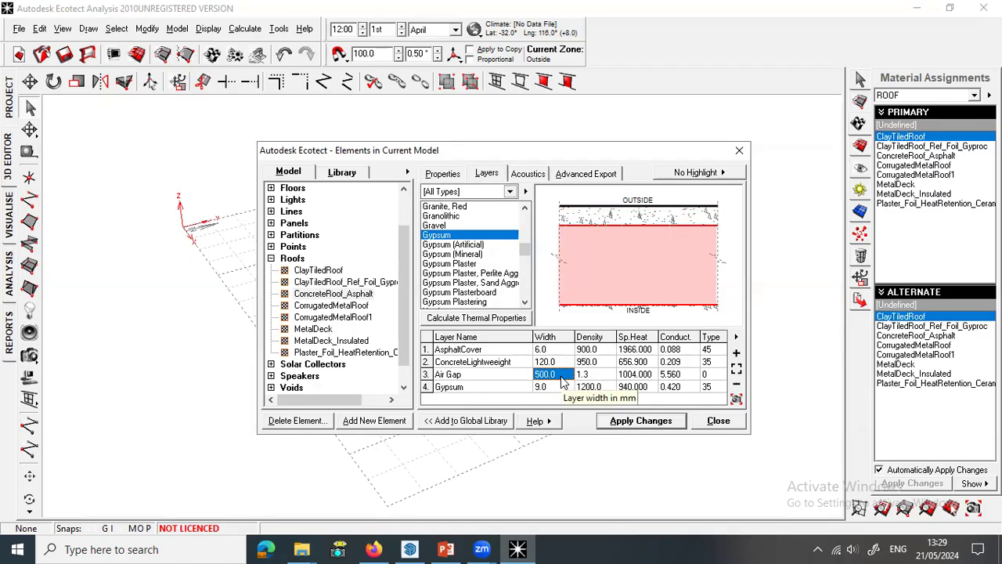
click(556, 388)
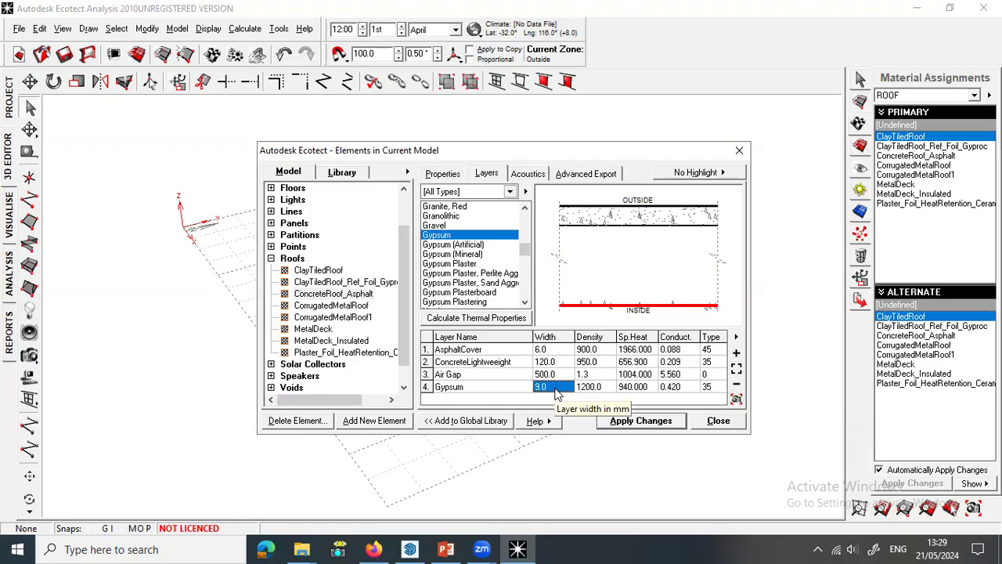
click(486, 319)
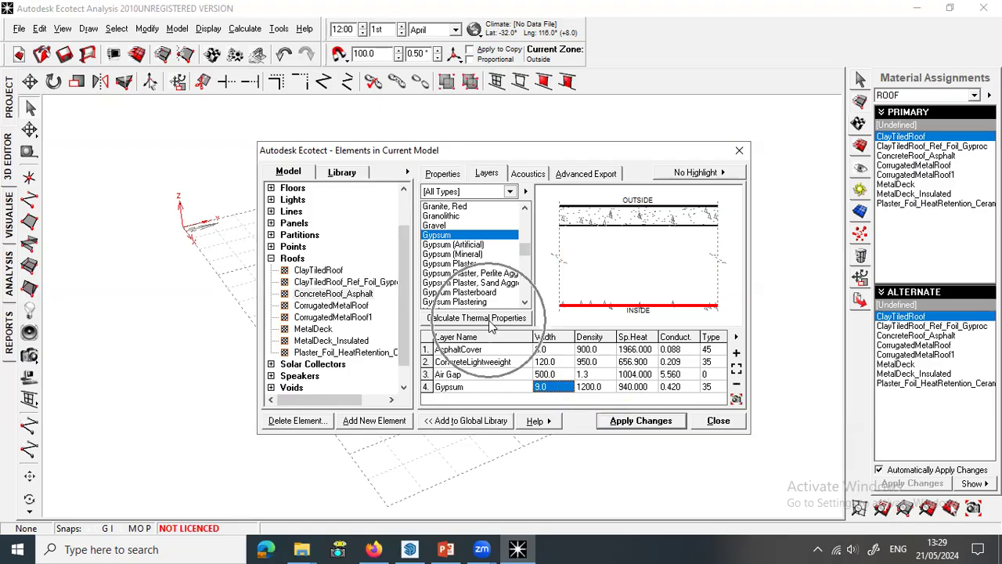
click(486, 323)
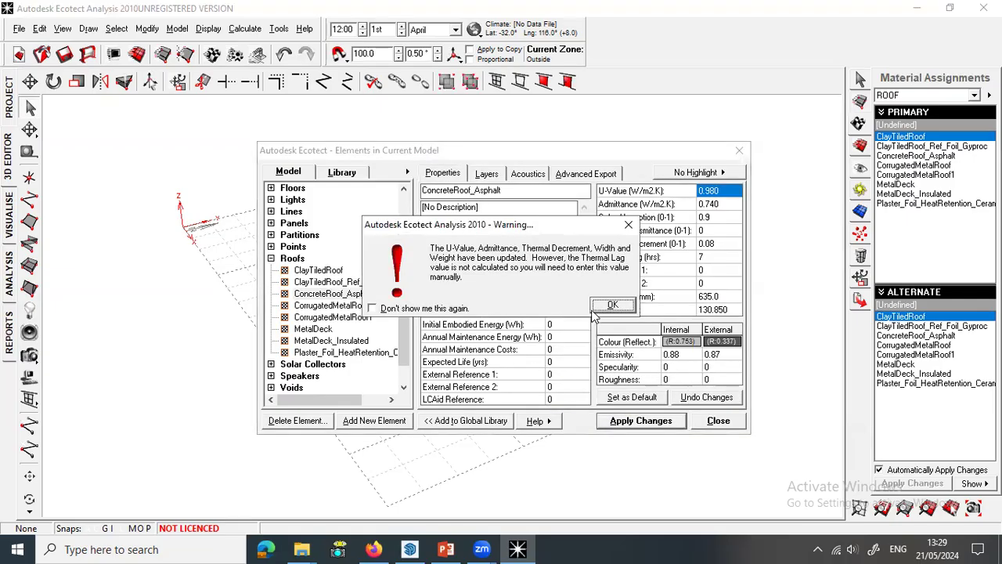
click(611, 305)
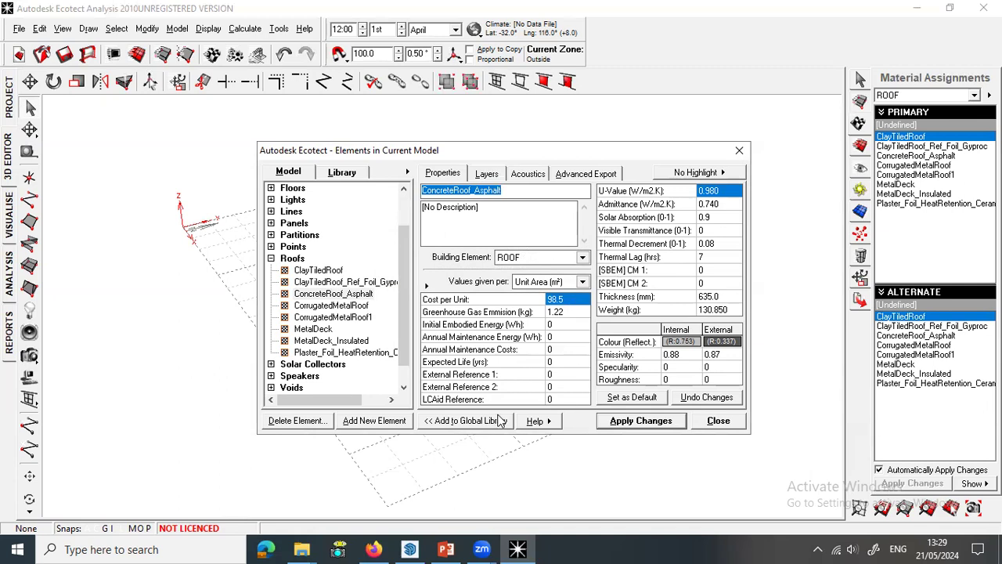
Step: Switch to SketchUp and lower the Sefaira roof insulation to the Poorly Insulated level
click(409, 548)
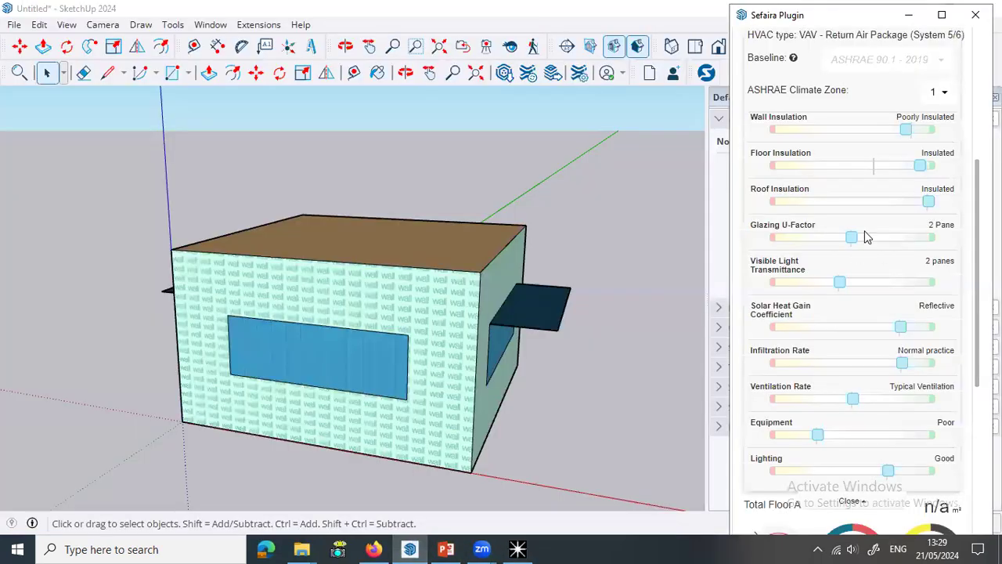
drag(929, 202, 911, 202)
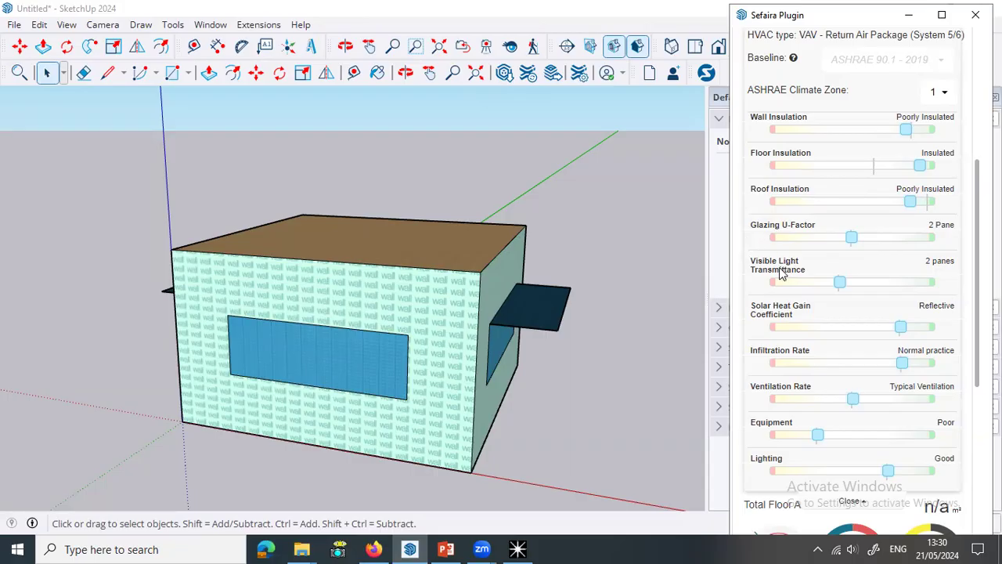
Step: Switch to Firefox, search the web for "asahimas" in a new tab and open the Asahimas Flat Glass website
click(374, 549)
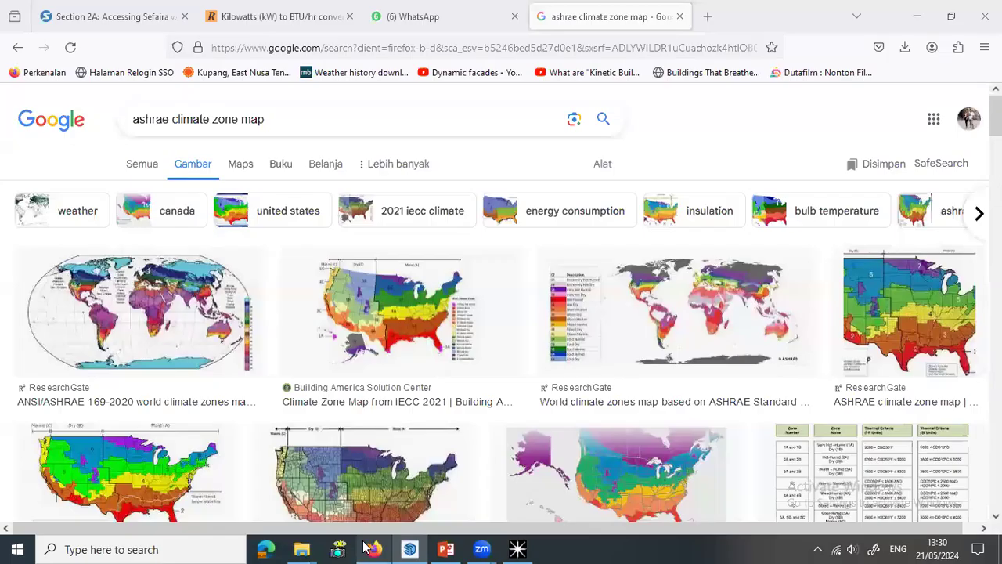
click(707, 16)
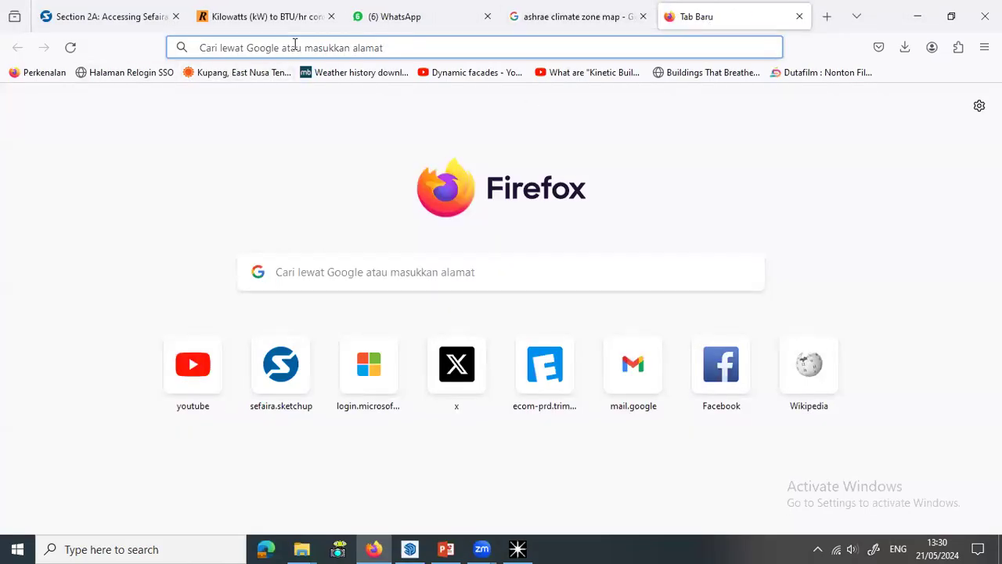
text(asahimas)
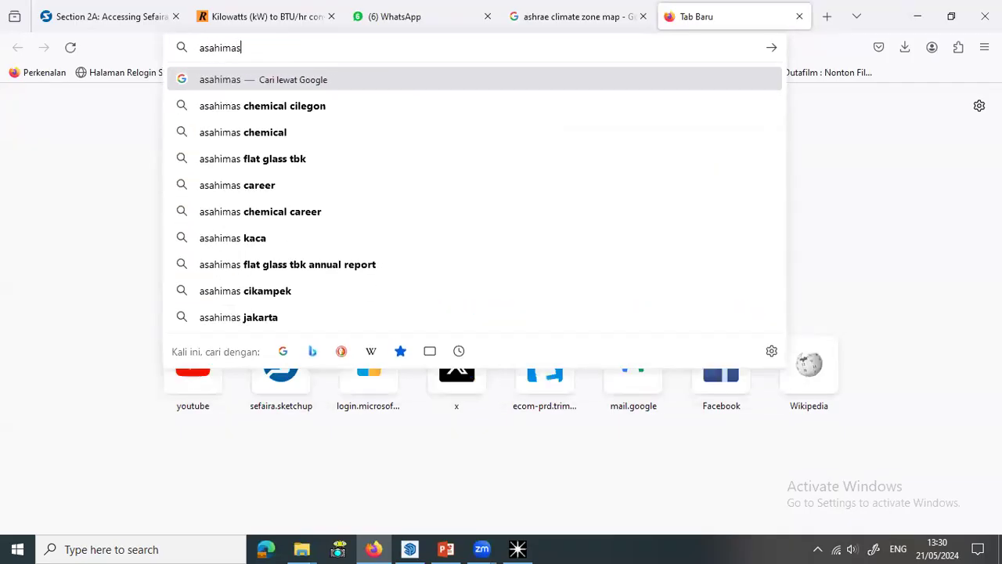
key(Return)
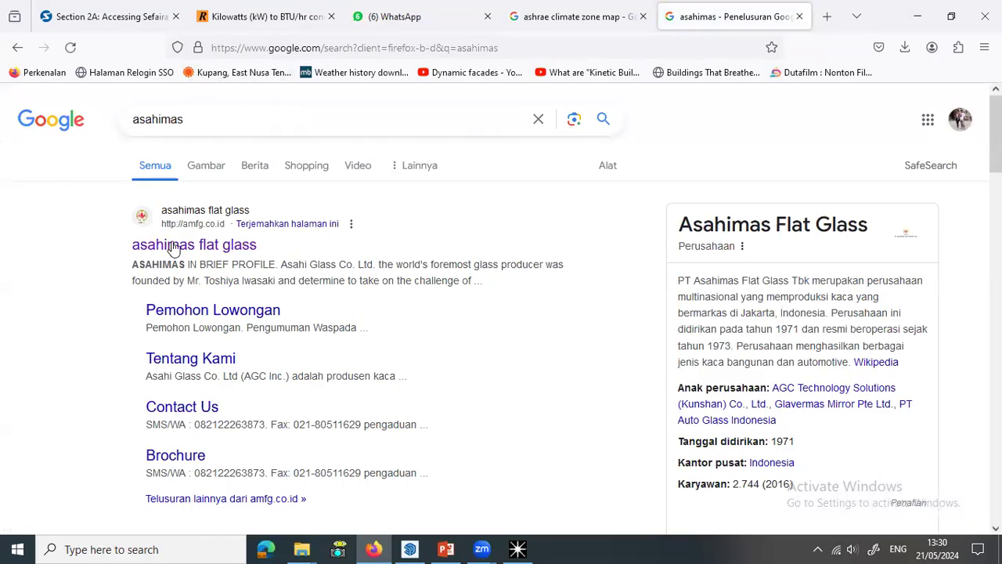
click(213, 250)
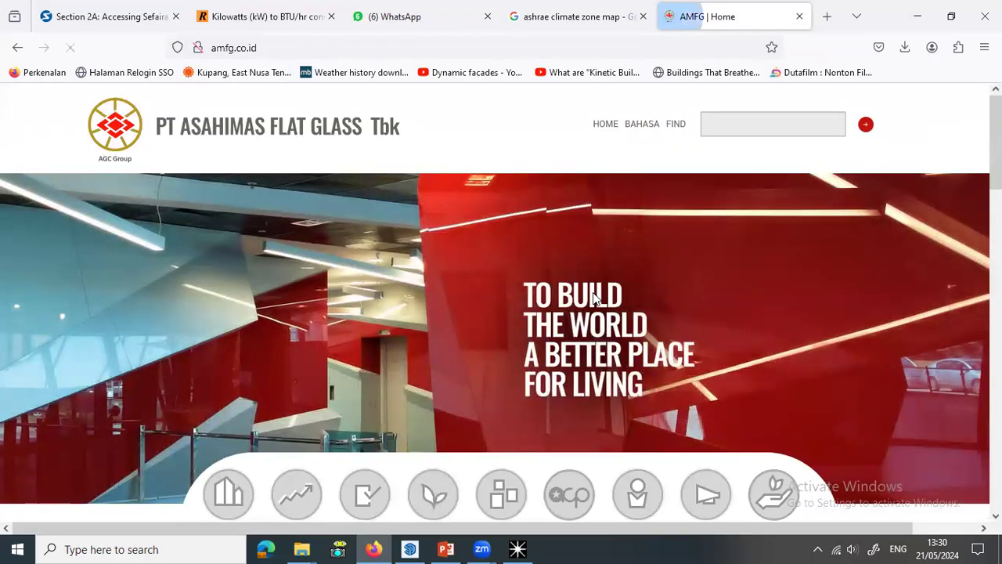
Step: Find the flat glass products on the Asahimas home page and open their exterior glass listing
scroll(594, 296, down, 8)
scroll(594, 296, up, 3)
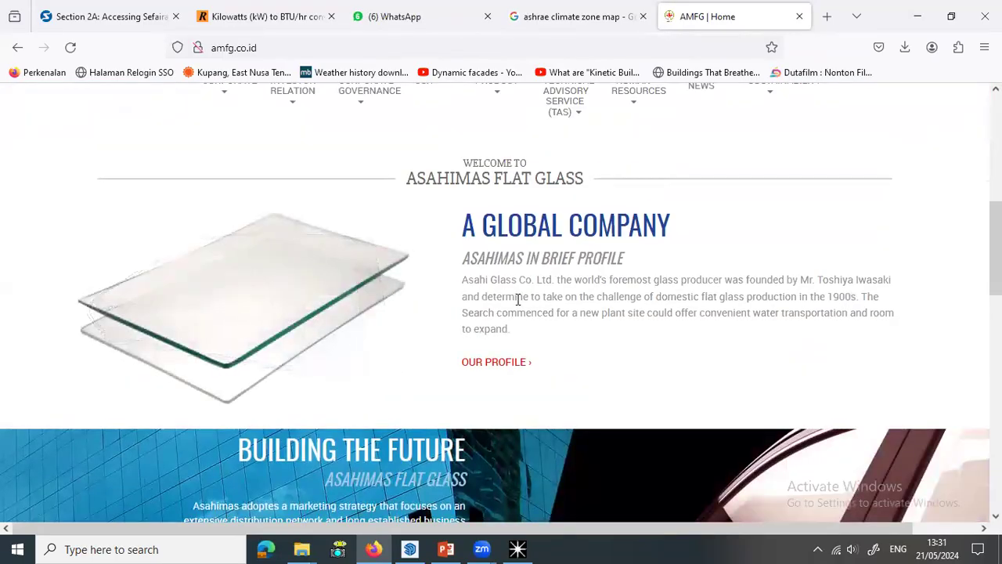
scroll(517, 299, down, 10)
scroll(614, 255, up, 1)
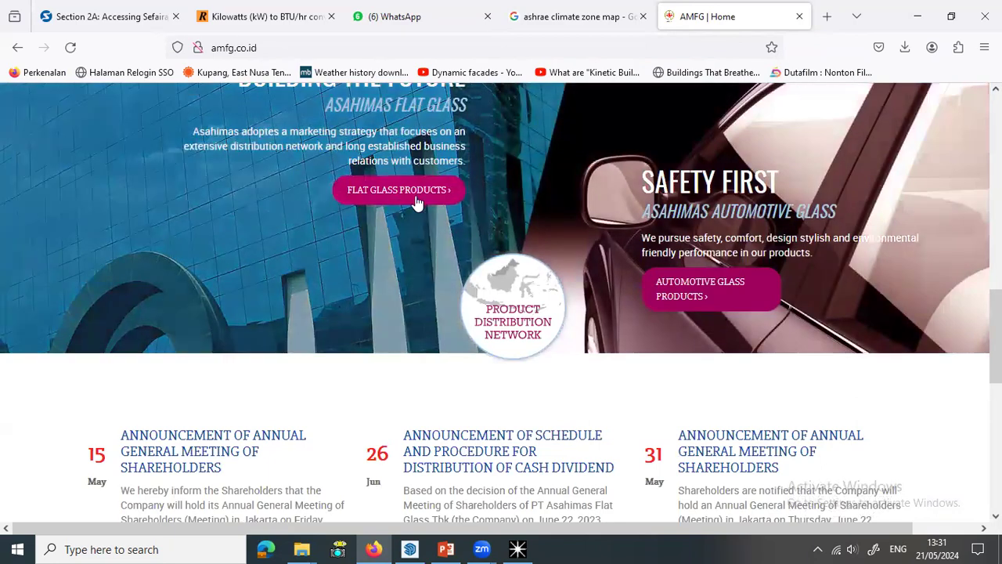
click(397, 194)
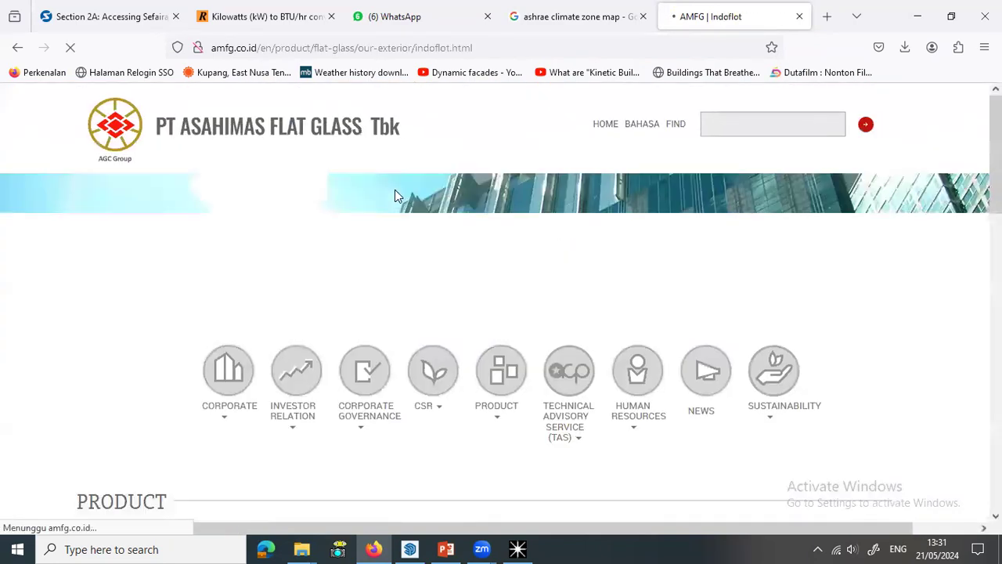
scroll(512, 290, down, 5)
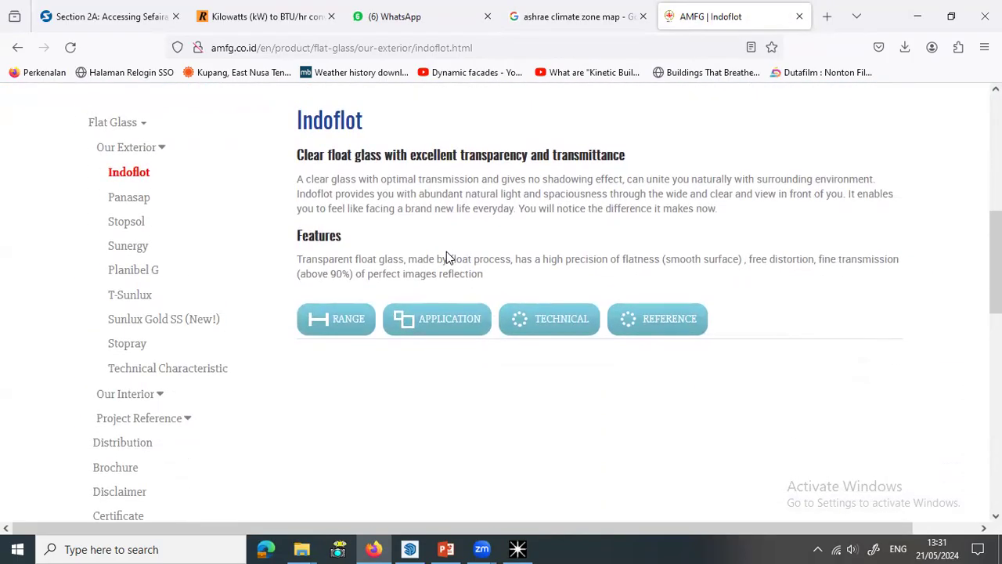
Step: Open the Sunergy glass page and examine the Green (SNGN) values in its technical table
click(130, 251)
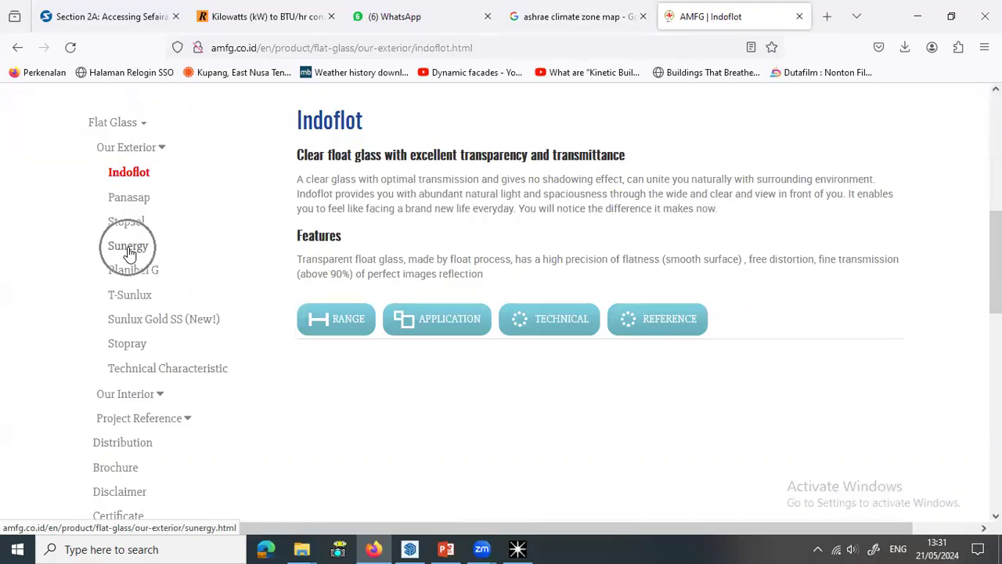
click(129, 248)
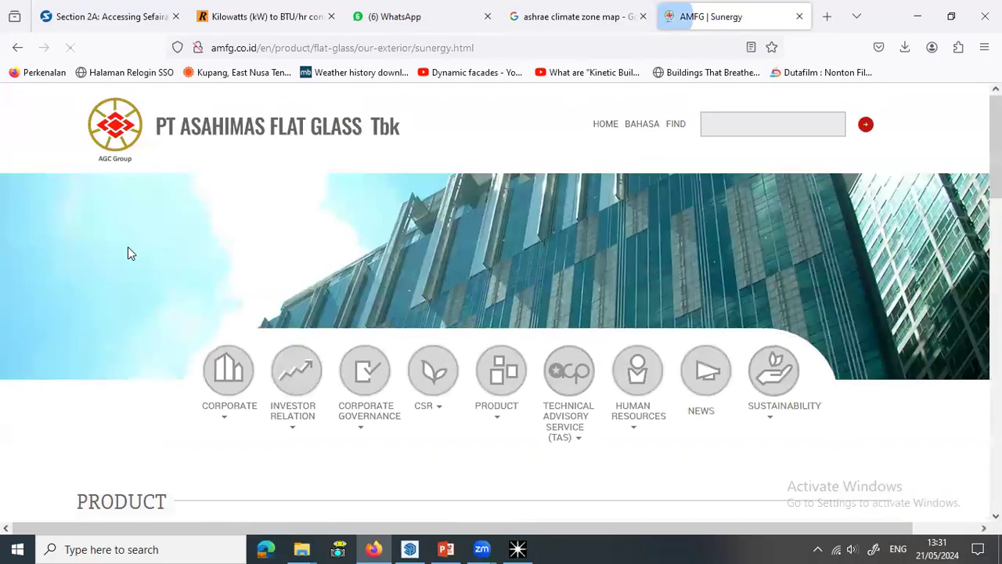
scroll(133, 250, down, 3)
scroll(134, 256, down, 5)
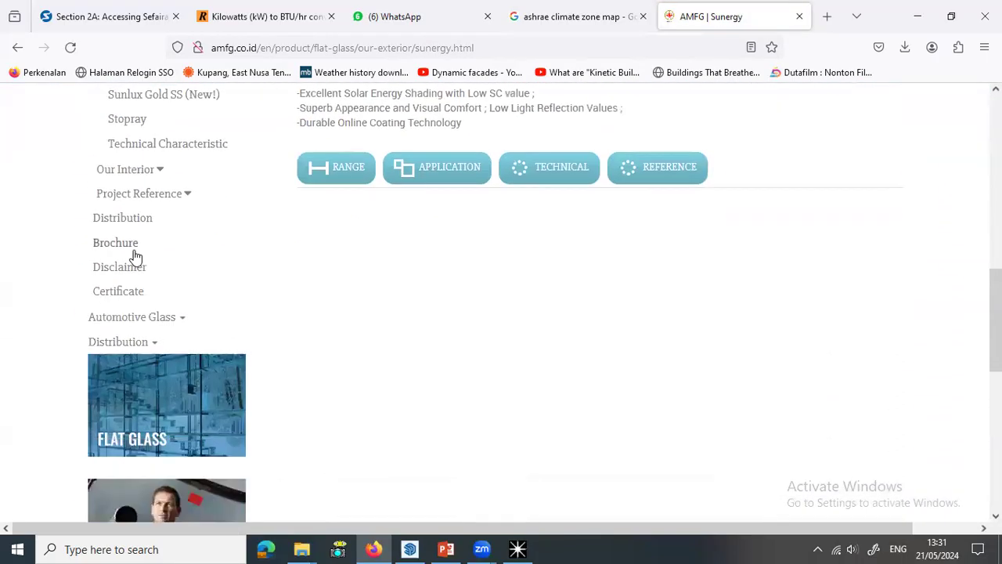
scroll(452, 237, up, 1)
scroll(452, 237, up, 1)
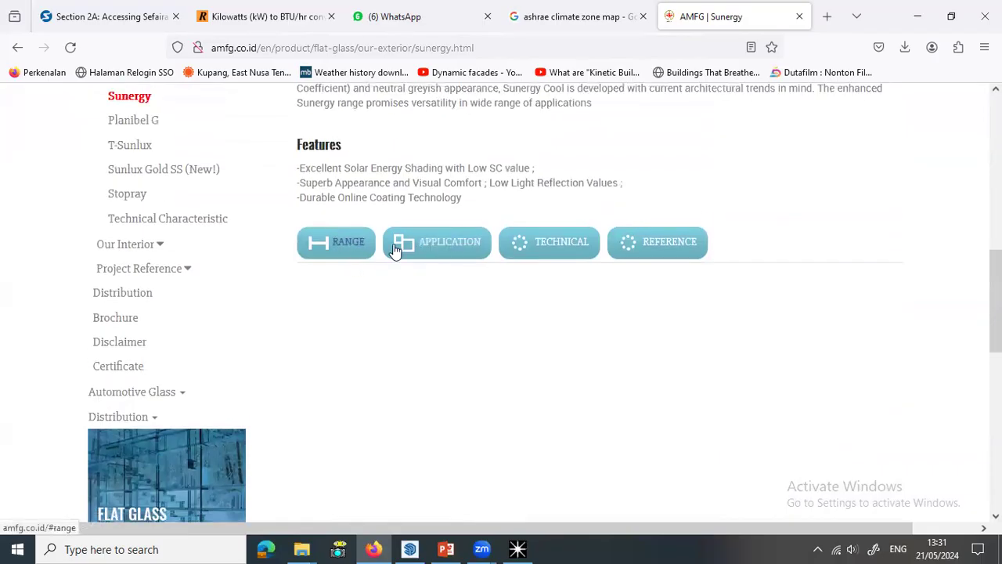
click(557, 245)
scroll(603, 335, down, 2)
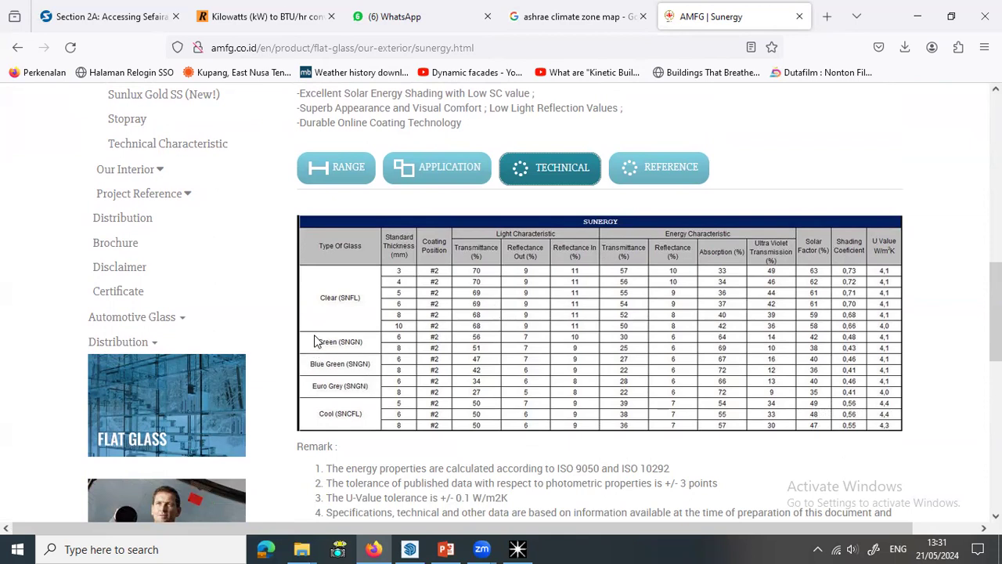
click(400, 353)
Step: Switch to SketchUp and raise the Sefaira Glazing U-Factor to the 3 Pane level
click(409, 549)
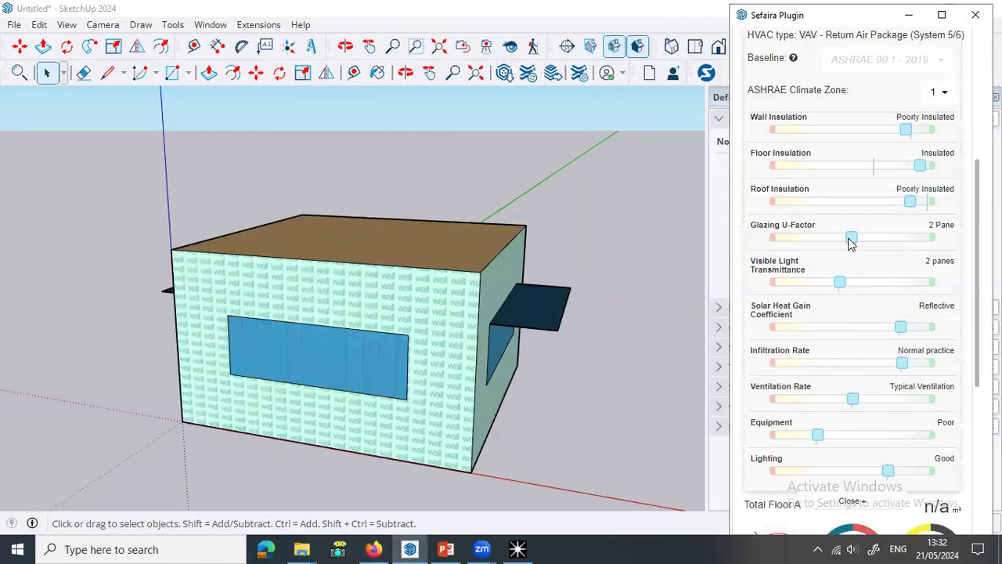
drag(852, 241, 925, 235)
Step: Check Sunergy's light transmittance in Firefox, then in Sefaira set Visible Light Transmittance slightly above baseline within 2 panes and Solar Heat Gain Coefficient to Clear Double Glazing
click(374, 549)
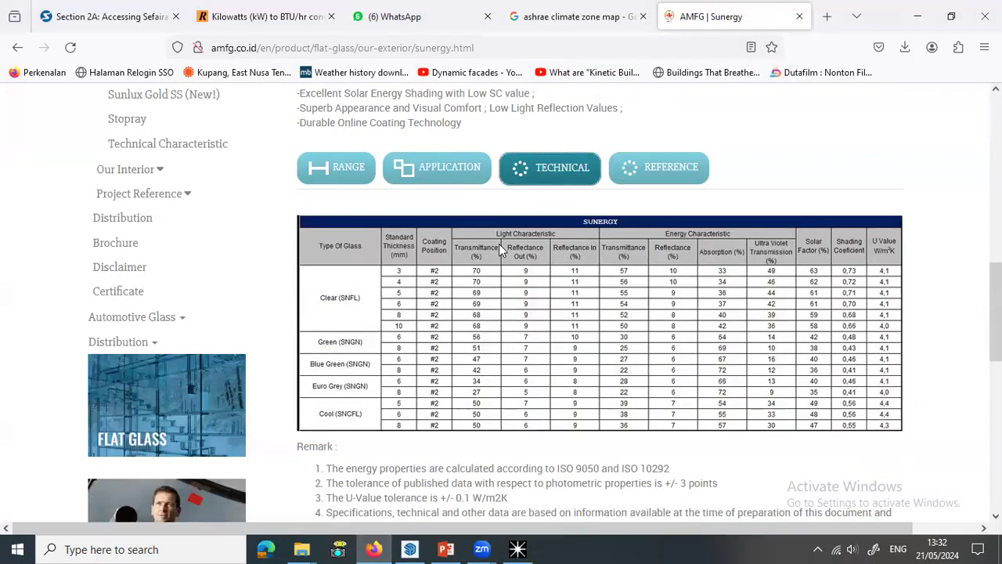
click(475, 352)
click(408, 547)
mouse_move(899, 282)
mouse_down()
mouse_move(828, 281)
mouse_move(852, 280)
mouse_up()
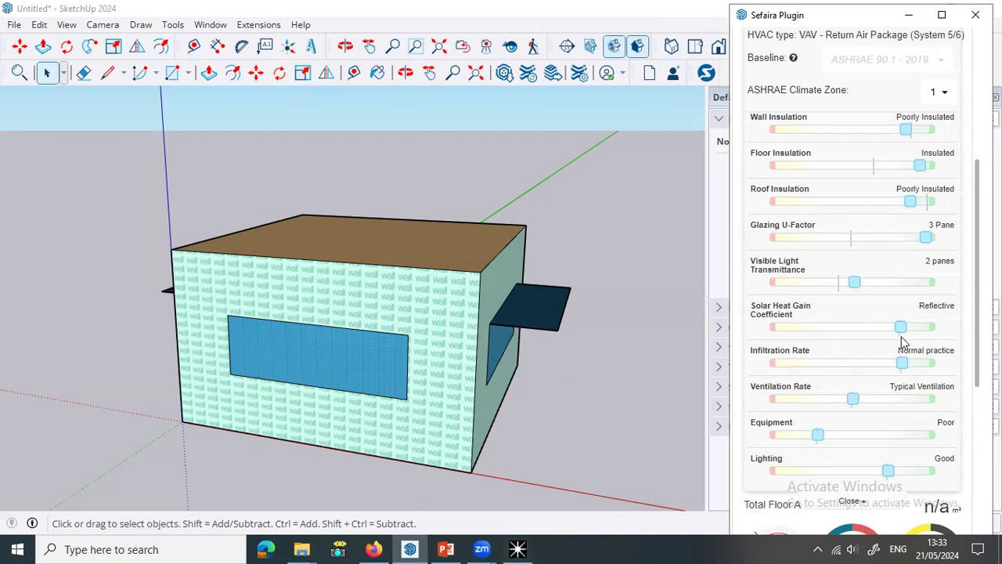
drag(900, 334, 864, 333)
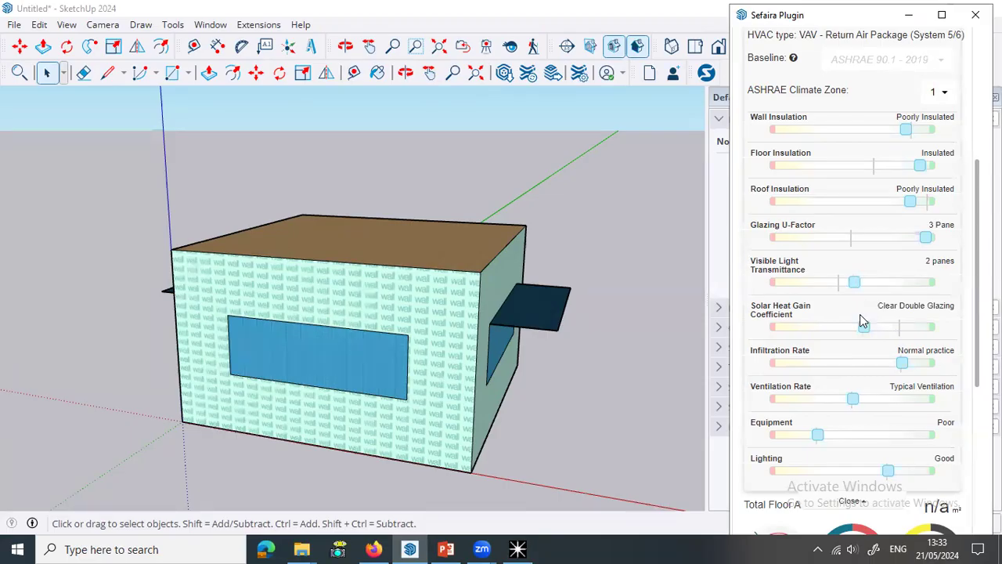
Step: Review Sefaira's Ventilation Rate setting, then switch to Firefox and search for "engineering toolbox iaq" in a new tab
scroll(860, 314, down, 1)
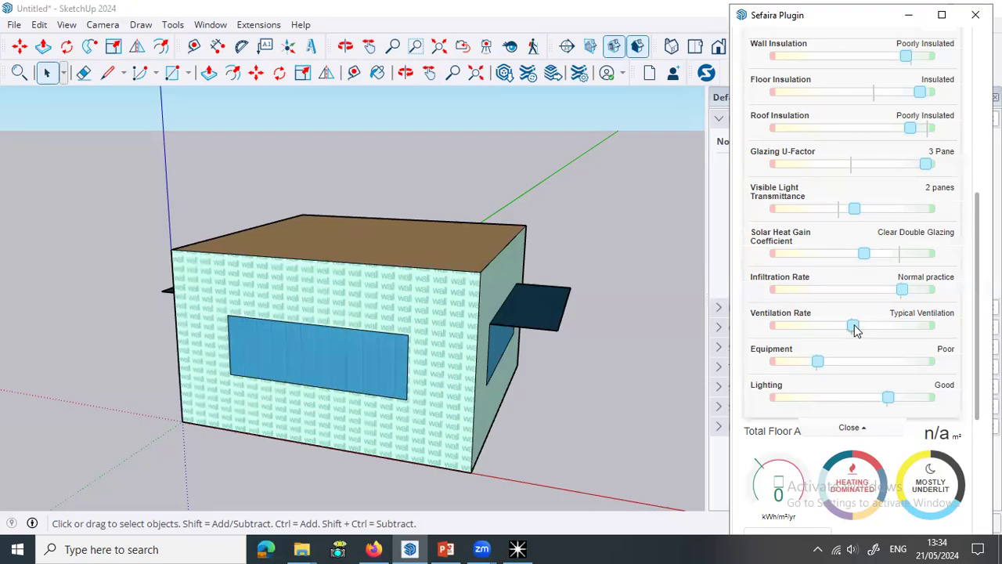
mouse_move(854, 329)
click(373, 549)
click(829, 17)
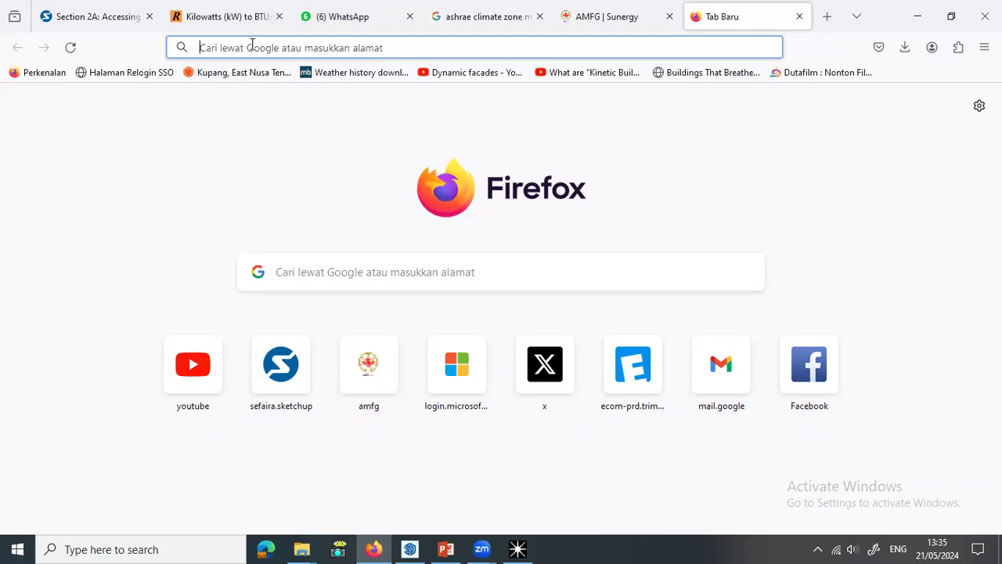
text(en)
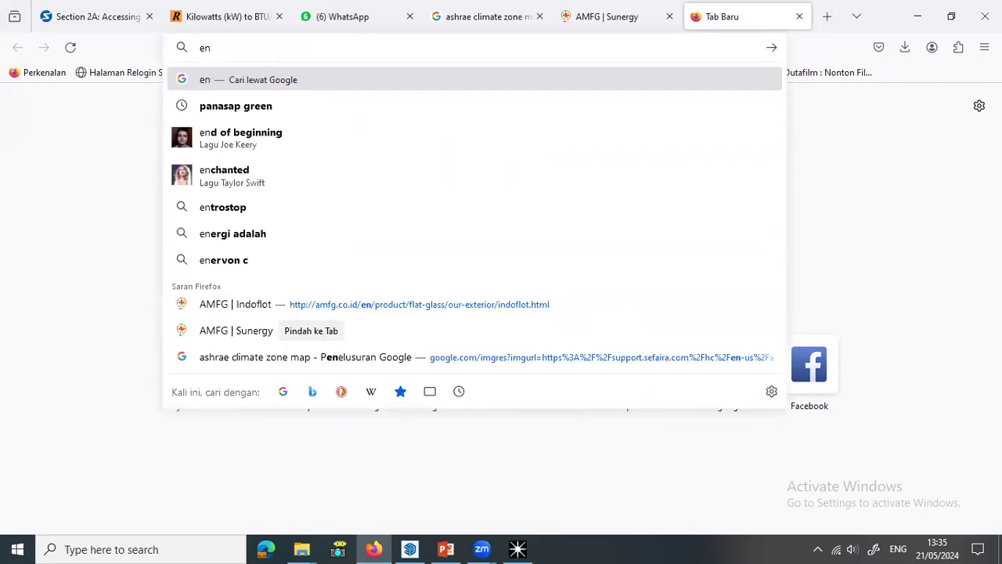
text(ginee)
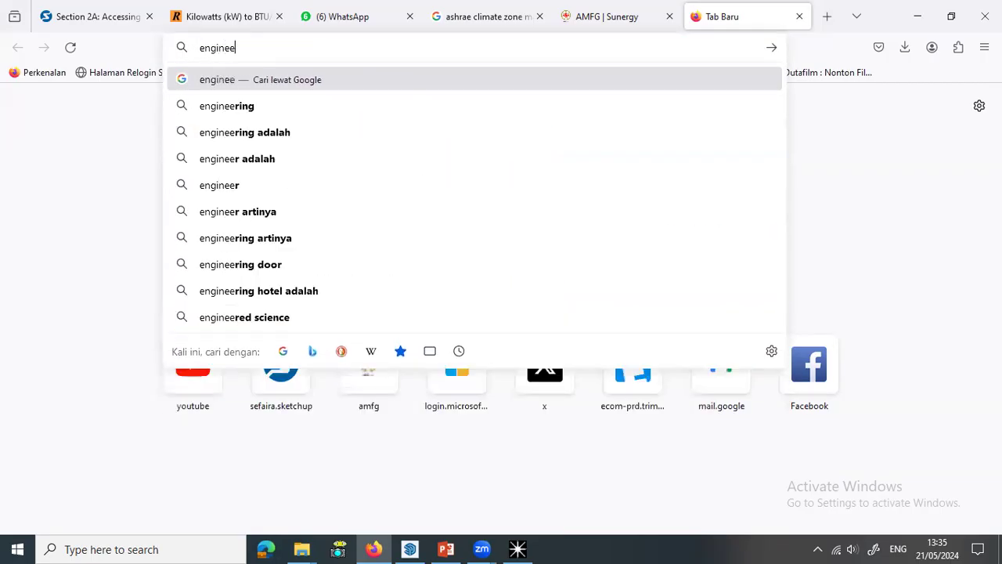
key(Down)
text(too)
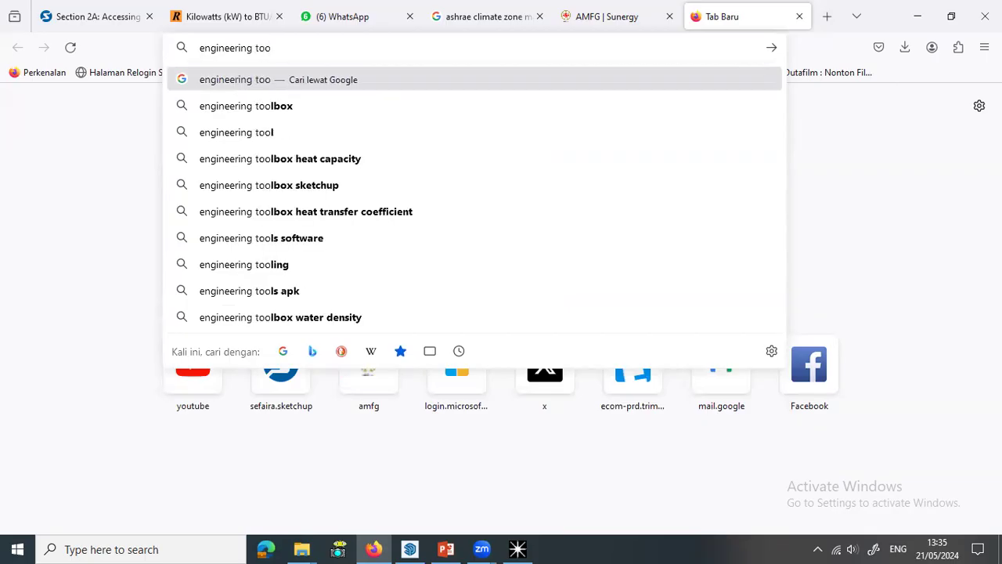
key(Down)
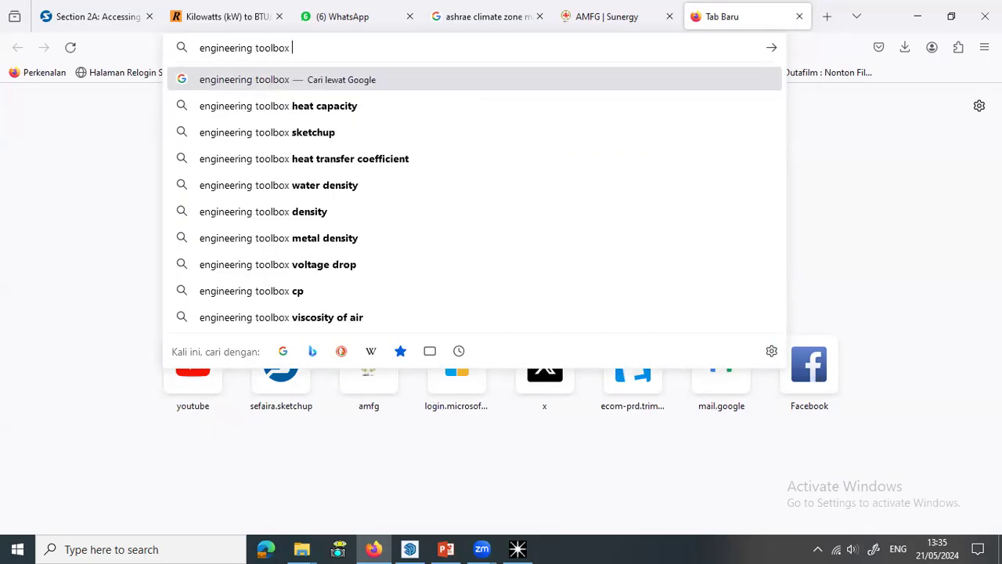
text(iaq)
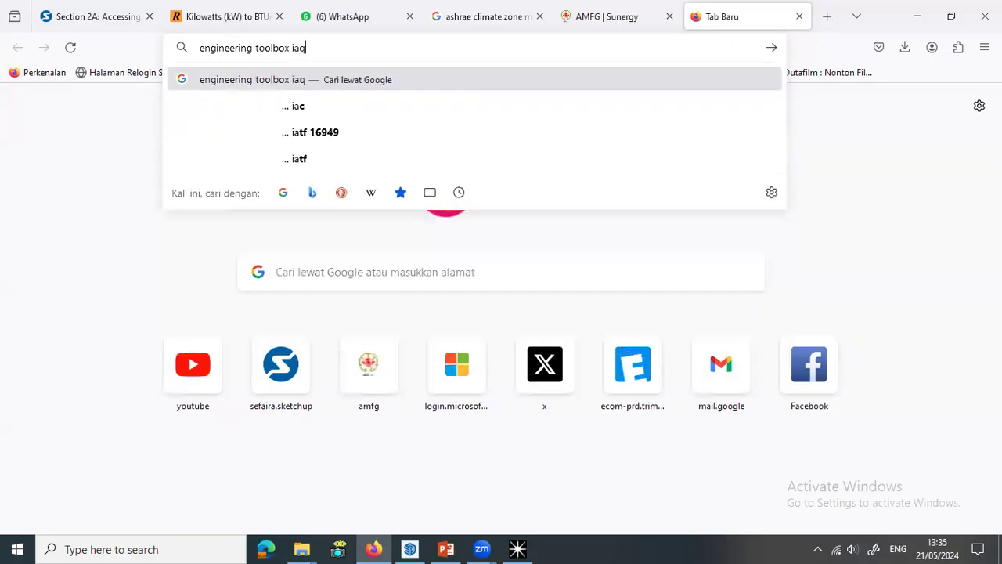
key(Return)
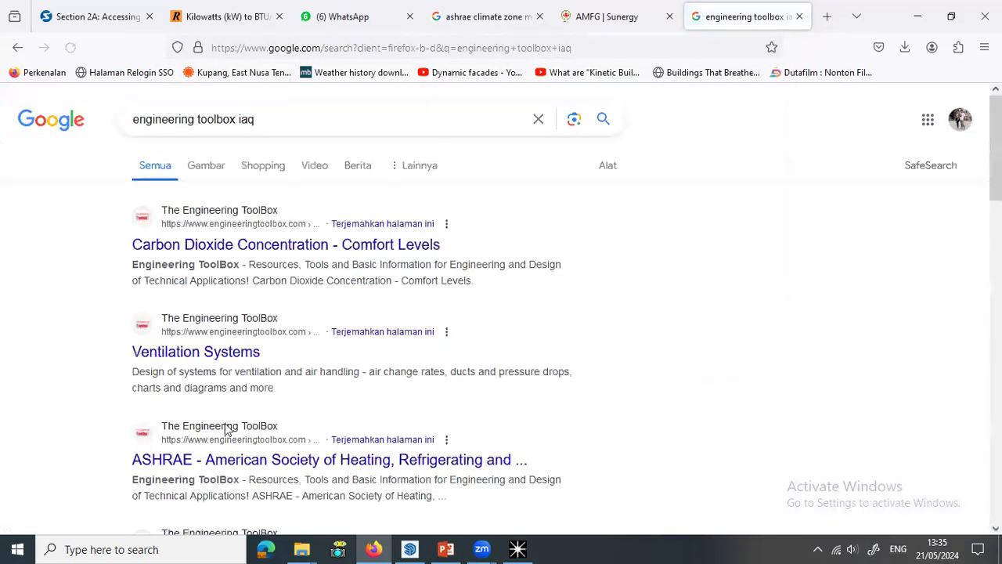
Step: Look through the Engineering ToolBox Ventilation Systems page for ventilation rate references and return to the search results
scroll(584, 334, down, 2)
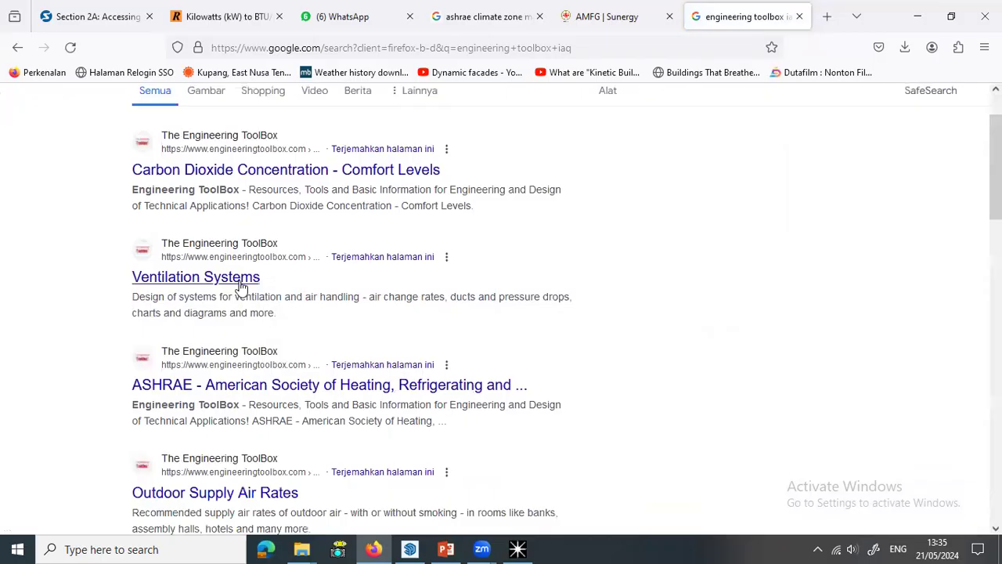
click(239, 284)
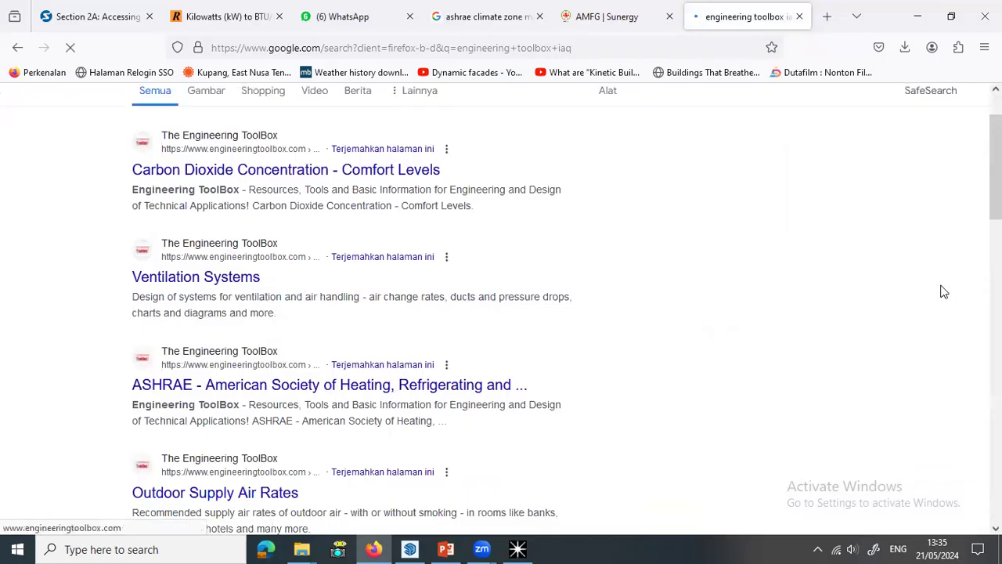
scroll(945, 272, down, 12)
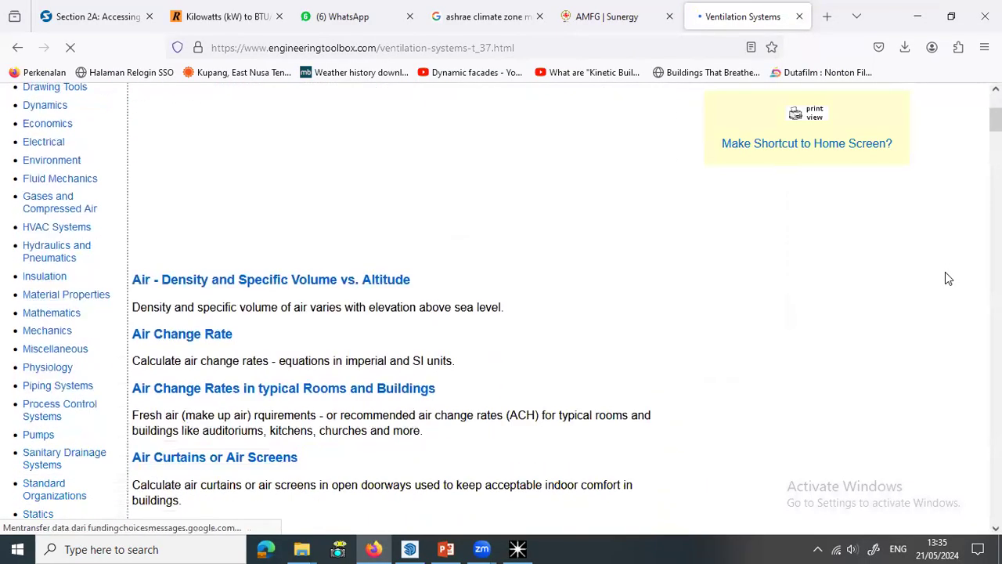
scroll(743, 293, down, 20)
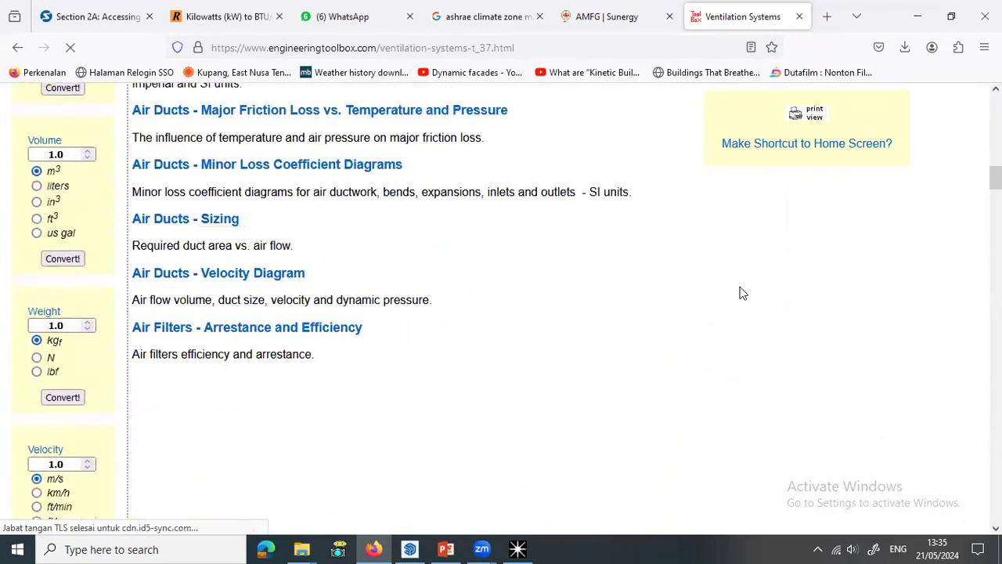
scroll(743, 293, down, 20)
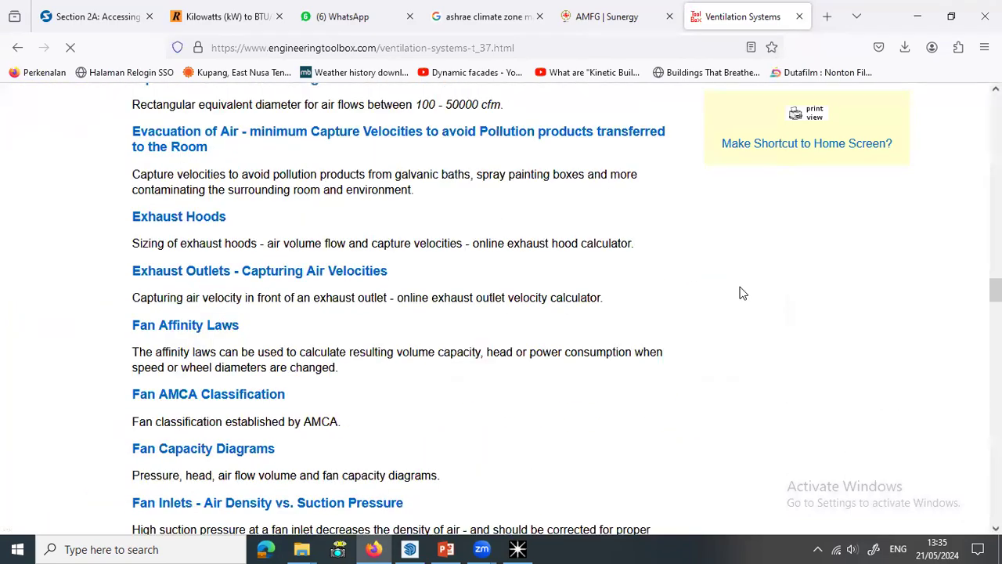
scroll(743, 292, up, 20)
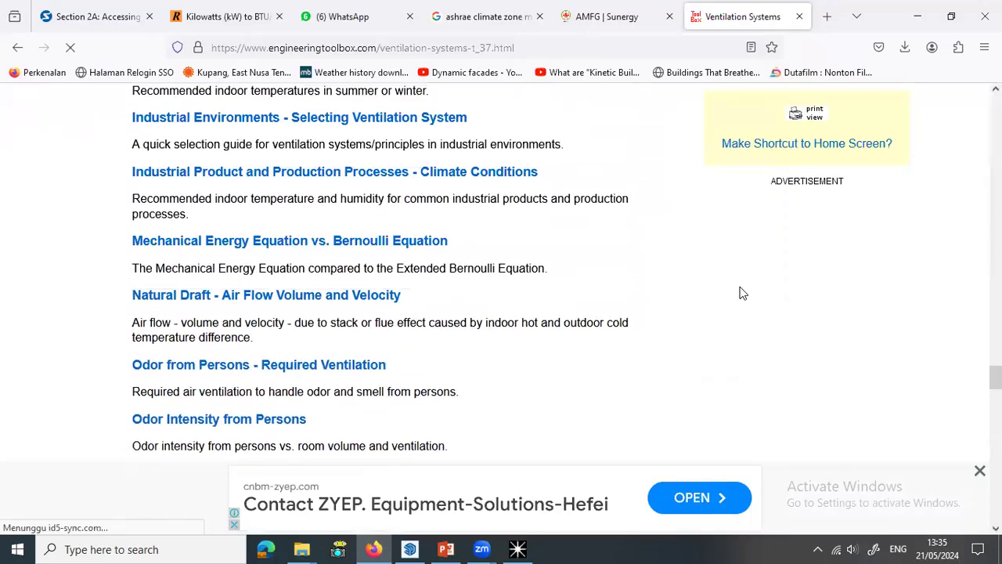
scroll(743, 293, up, 20)
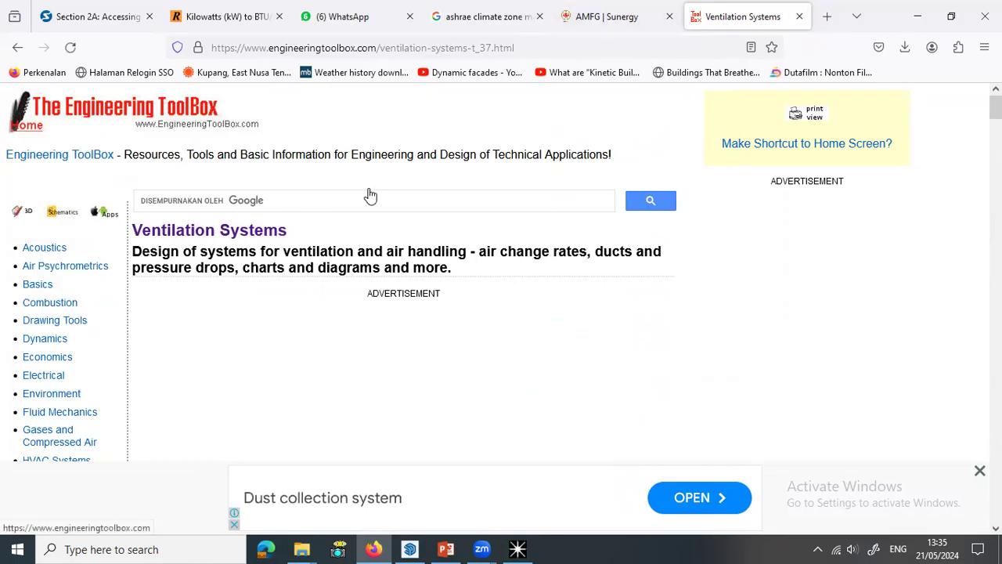
click(17, 47)
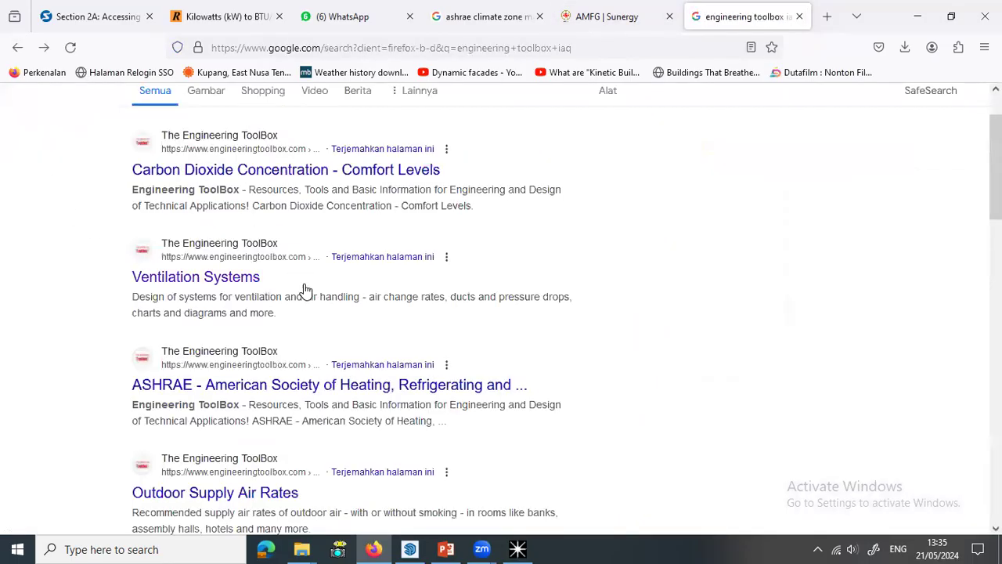
Step: Search Google for "engineering toolbox liter air" and skim the results for a ventilation rate reference
scroll(259, 219, up, 1)
drag(255, 119, 237, 119)
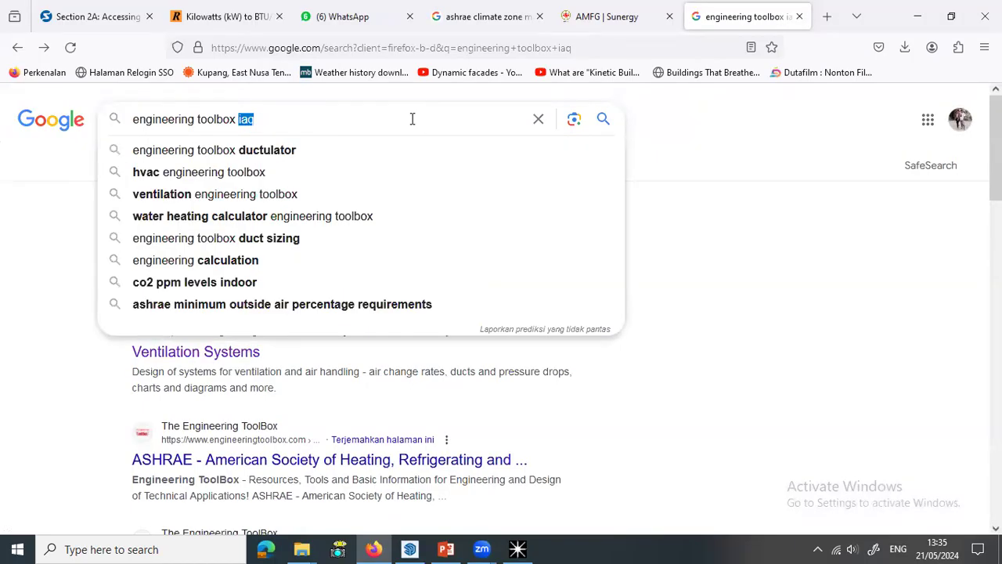
text(liter)
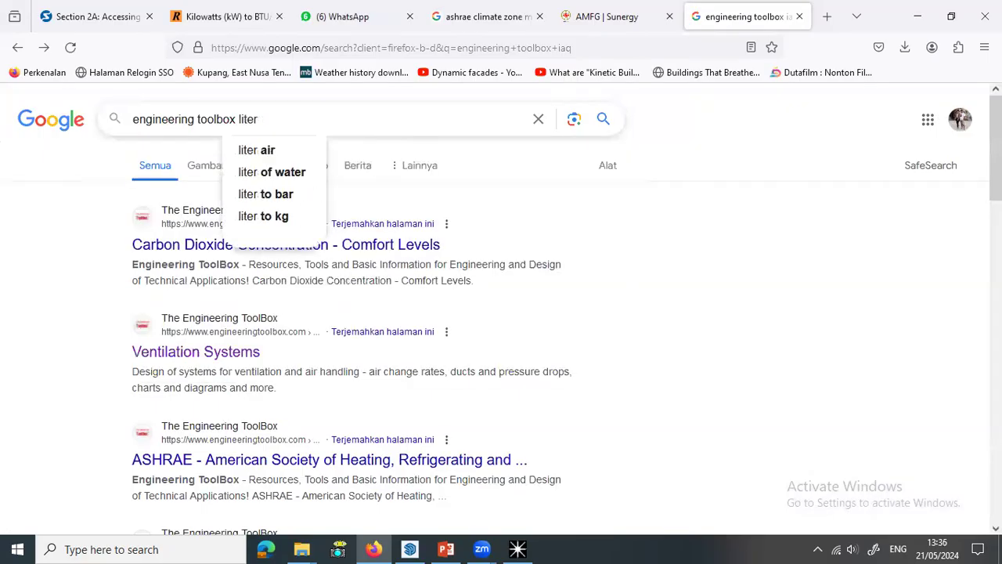
key(Down)
key(Return)
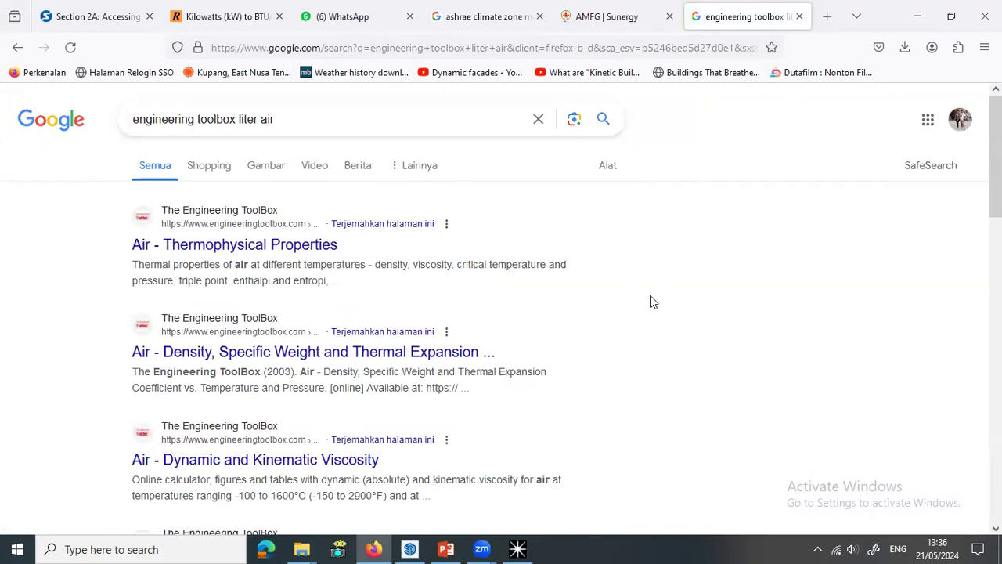
scroll(650, 301, down, 2)
scroll(654, 302, down, 5)
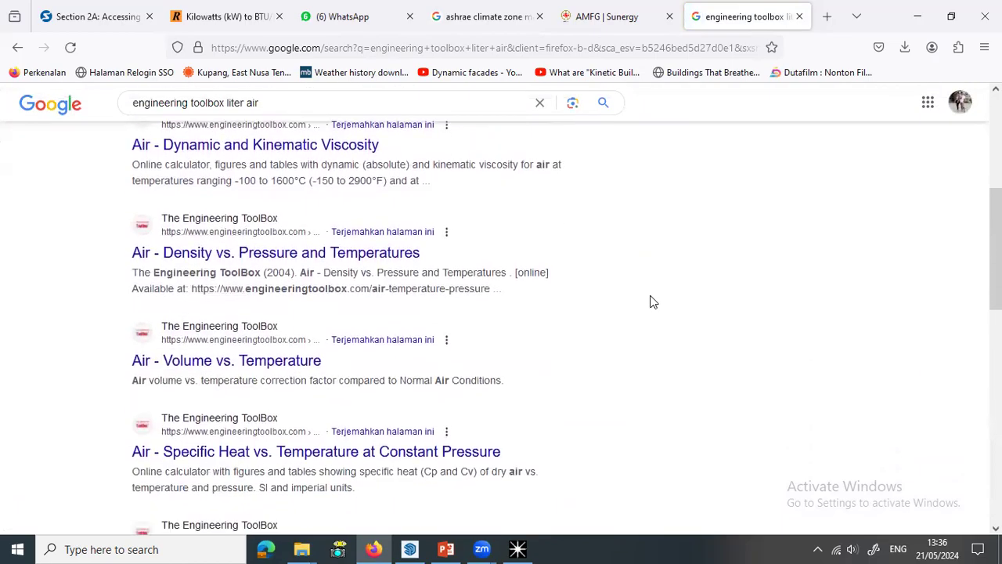
scroll(654, 302, down, 1)
scroll(650, 300, up, 8)
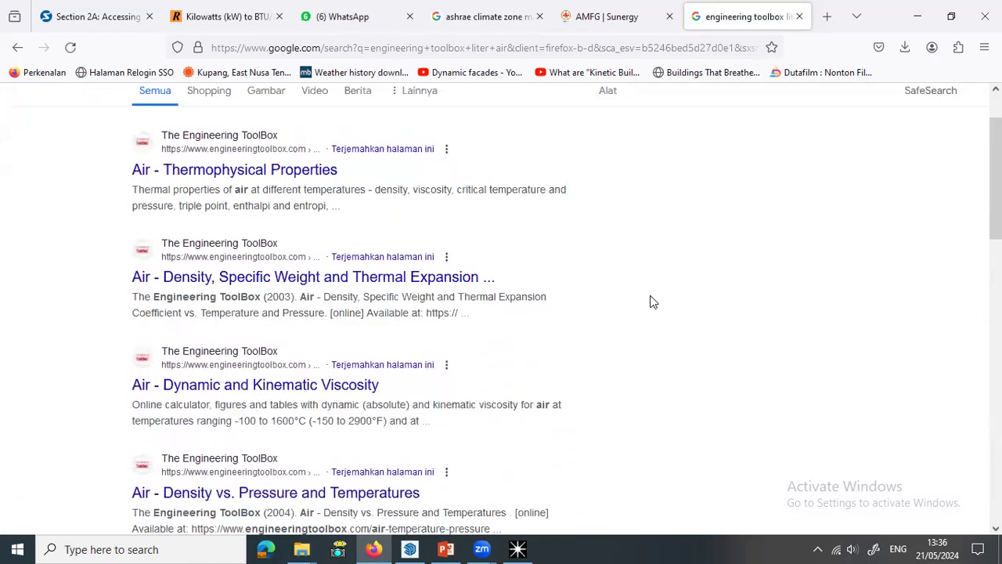
Step: Search for "engineering toolbox ACH" and open the Air Change Rates in typical Rooms and Buildings and Air Change Rate results in new tabs
drag(273, 119, 237, 119)
text(ACH)
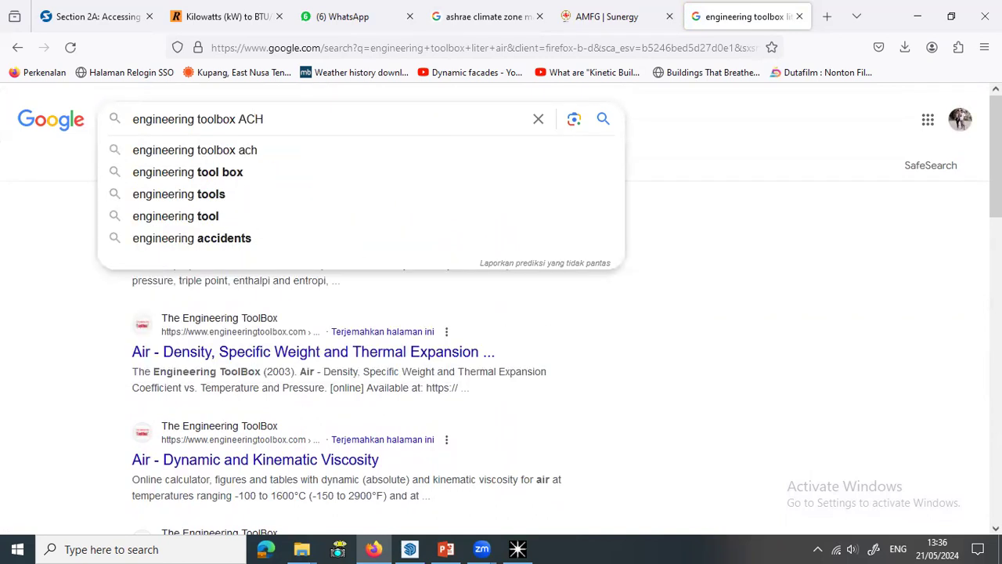
key(Return)
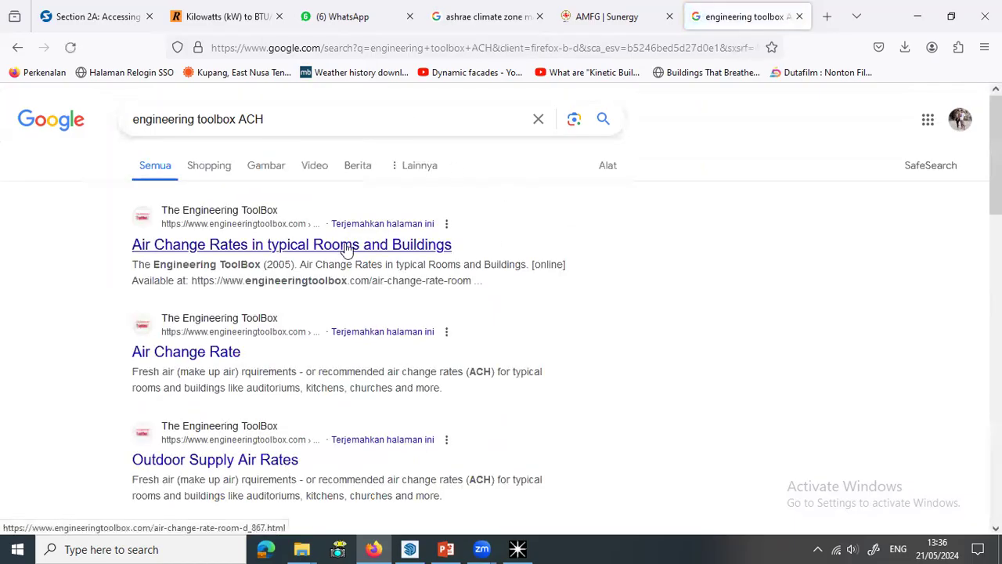
right_click(337, 246)
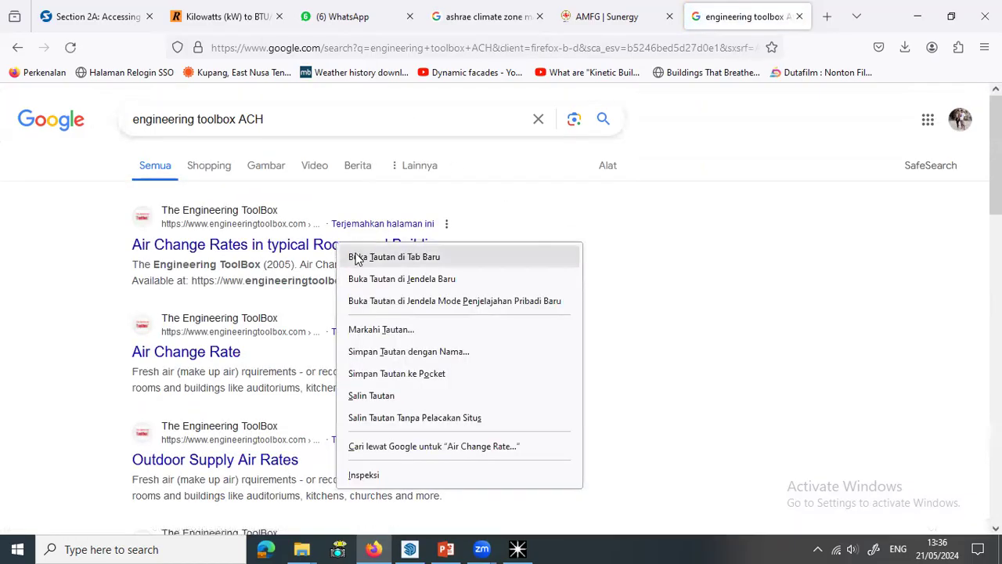
click(483, 256)
right_click(219, 352)
click(286, 115)
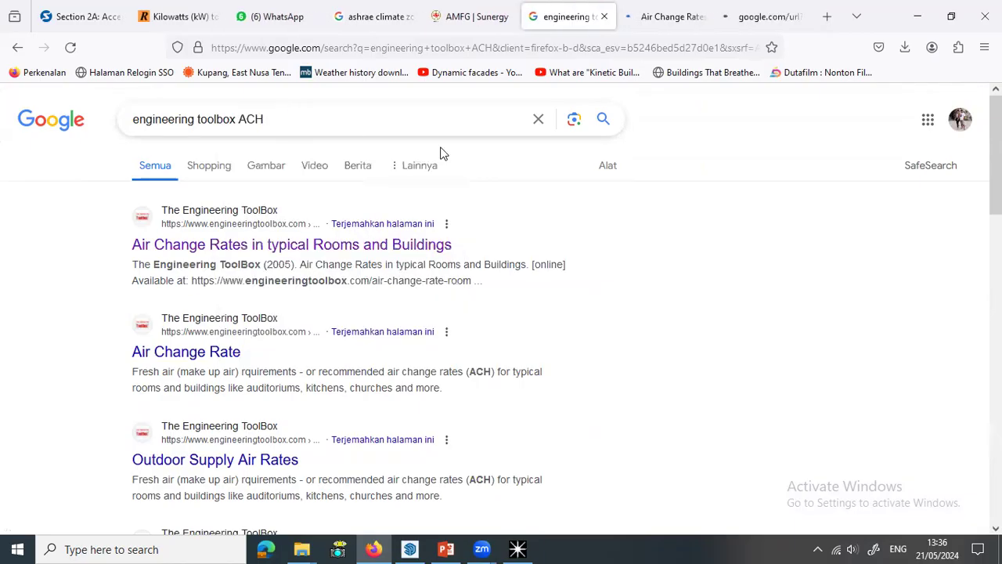
Step: Examine the table of air change rates per building and room type on the Air Change Rates in typical Rooms and Buildings page
click(667, 22)
scroll(669, 352, down, 10)
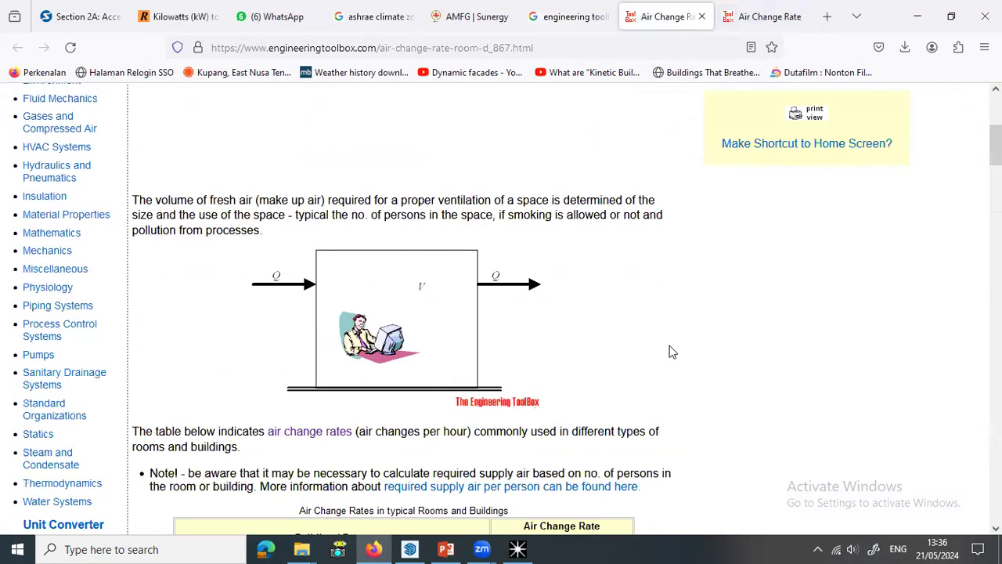
scroll(669, 352, up, 2)
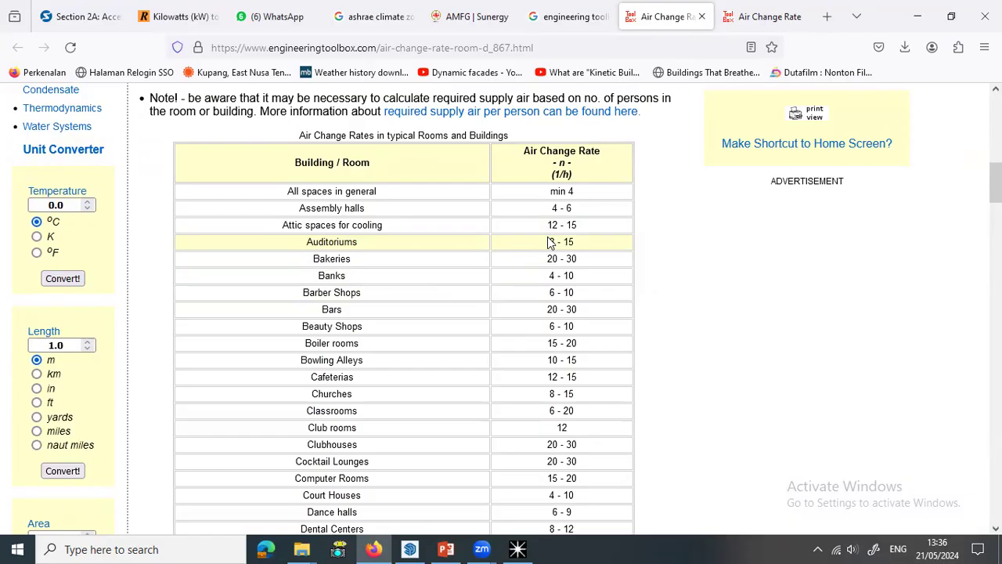
click(591, 245)
scroll(613, 397, down, 10)
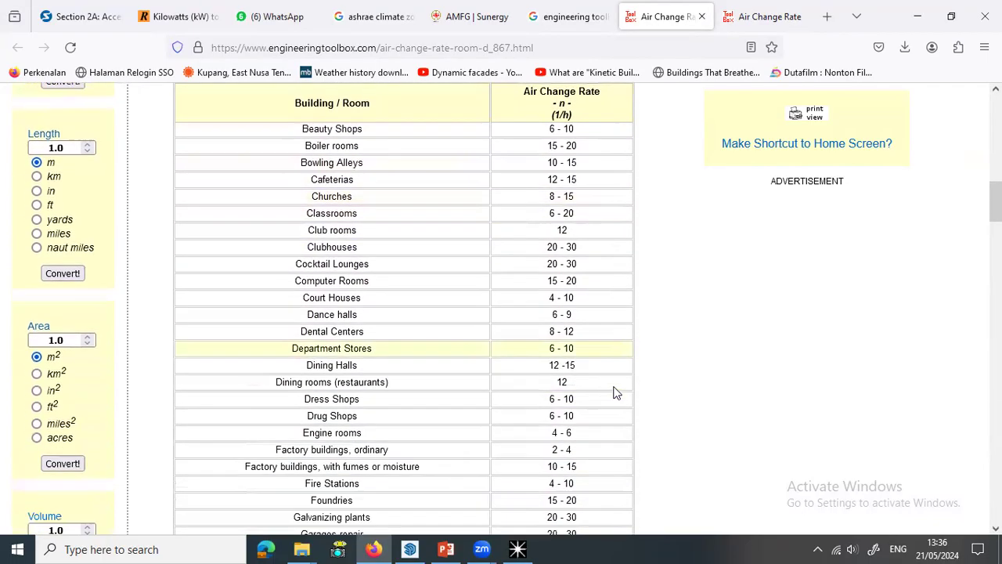
scroll(615, 395, down, 15)
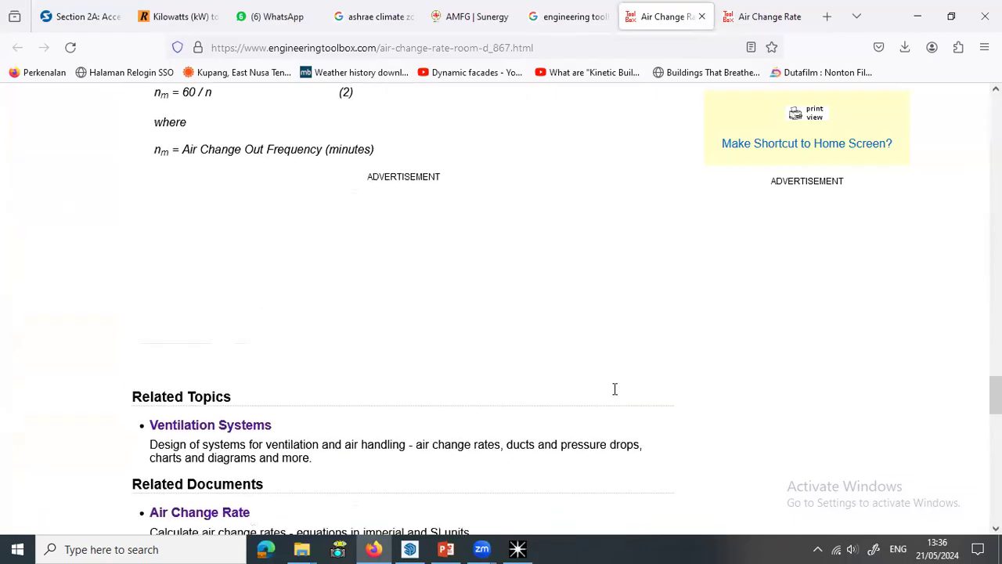
scroll(614, 394, down, 5)
scroll(615, 395, up, 15)
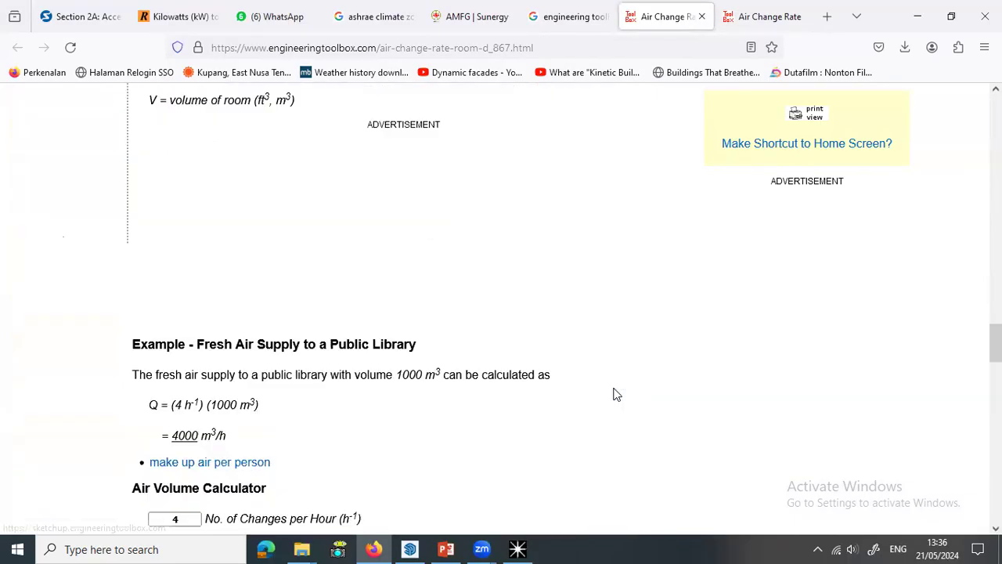
scroll(616, 394, up, 3)
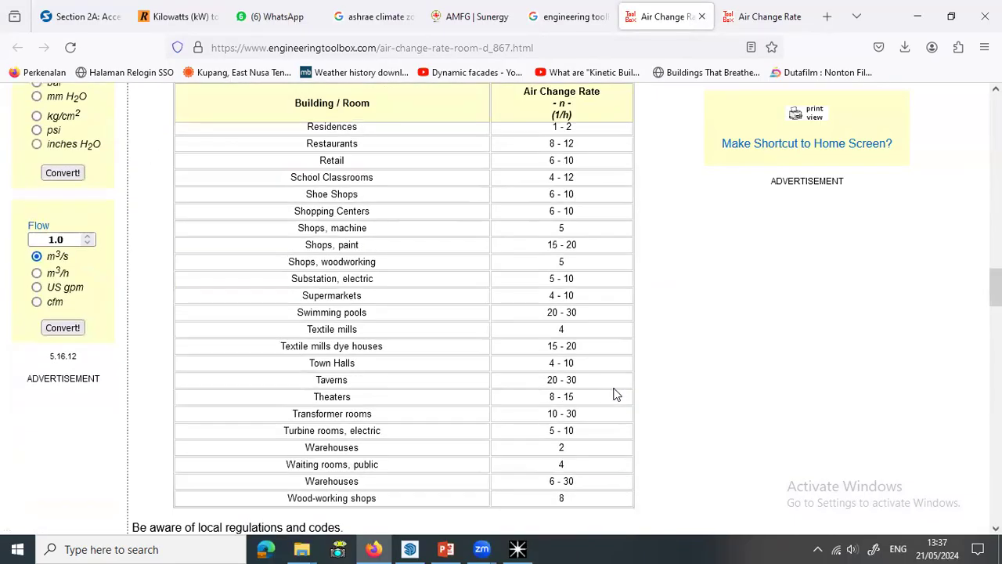
scroll(616, 394, up, 20)
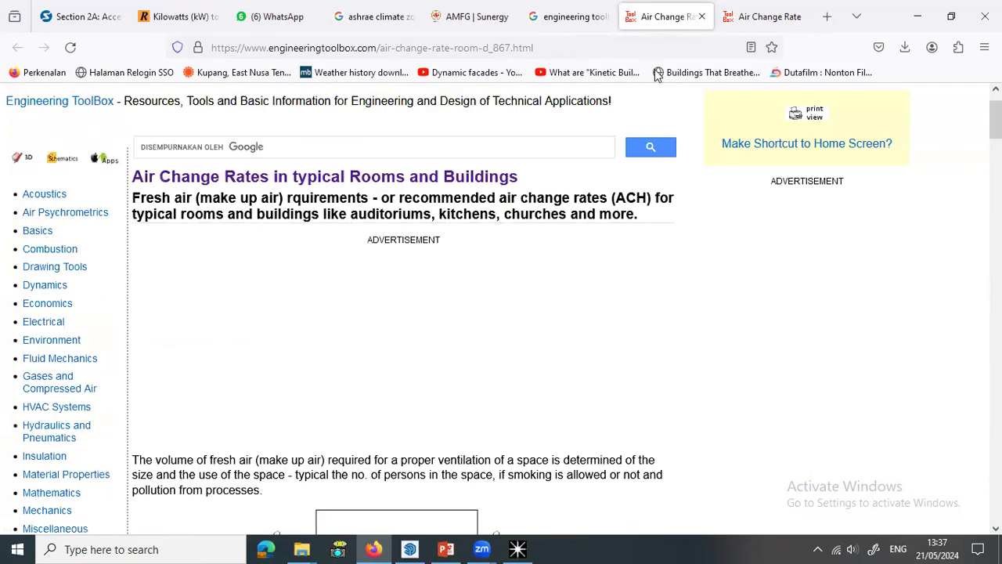
Step: Look through the Air Change Rate page for its SI equations and typical air changes per hour
key(ctrl+Tab)
scroll(566, 340, down, 10)
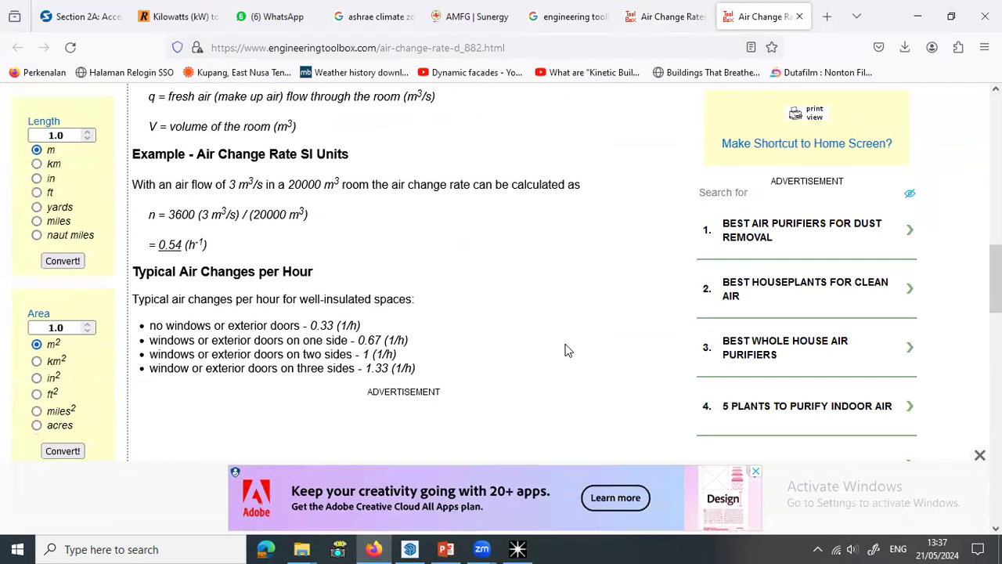
scroll(568, 350, down, 15)
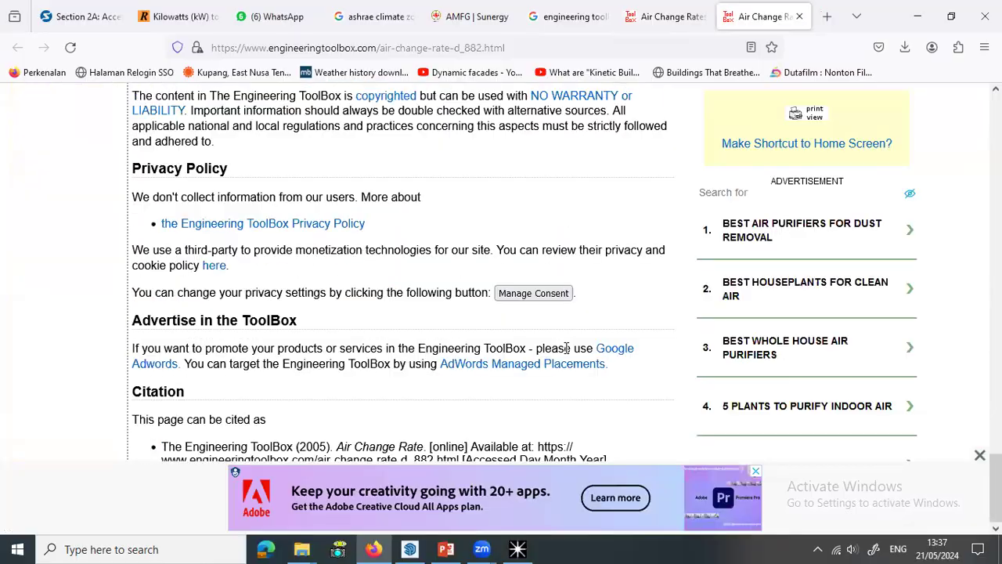
scroll(575, 360, up, 20)
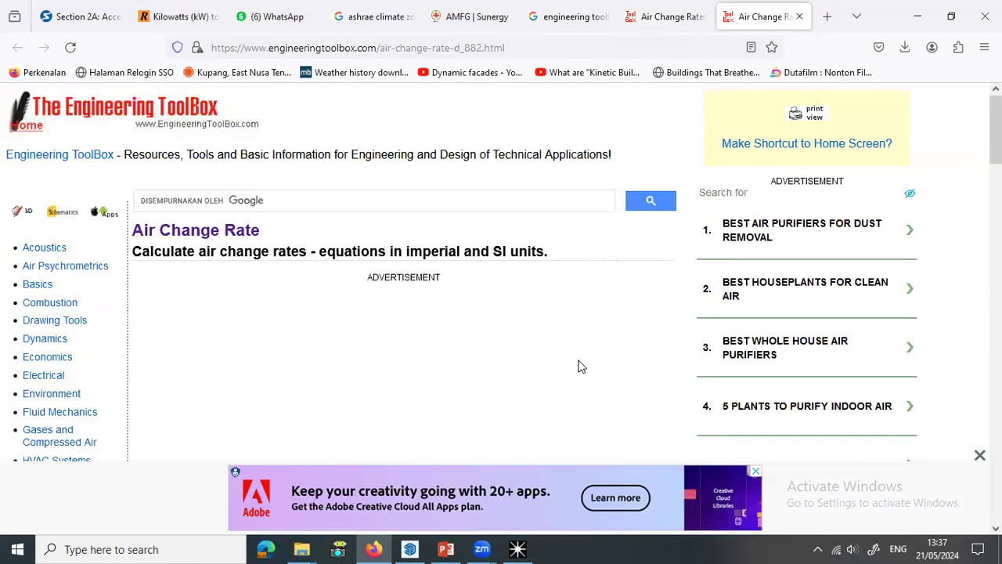
Step: Close both Engineering ToolBox tabs, skim the remaining ACH search results and close the search tab
click(800, 16)
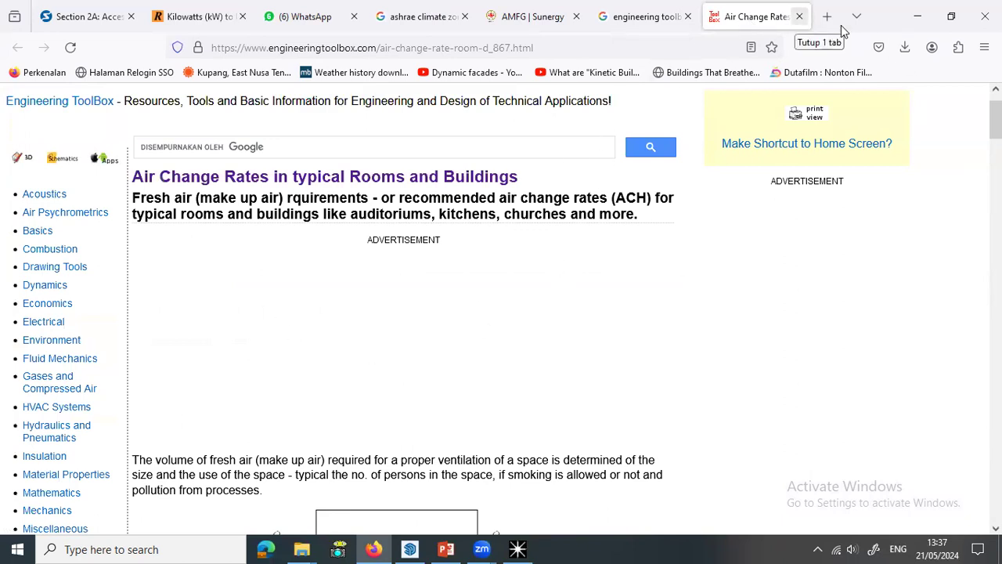
click(800, 16)
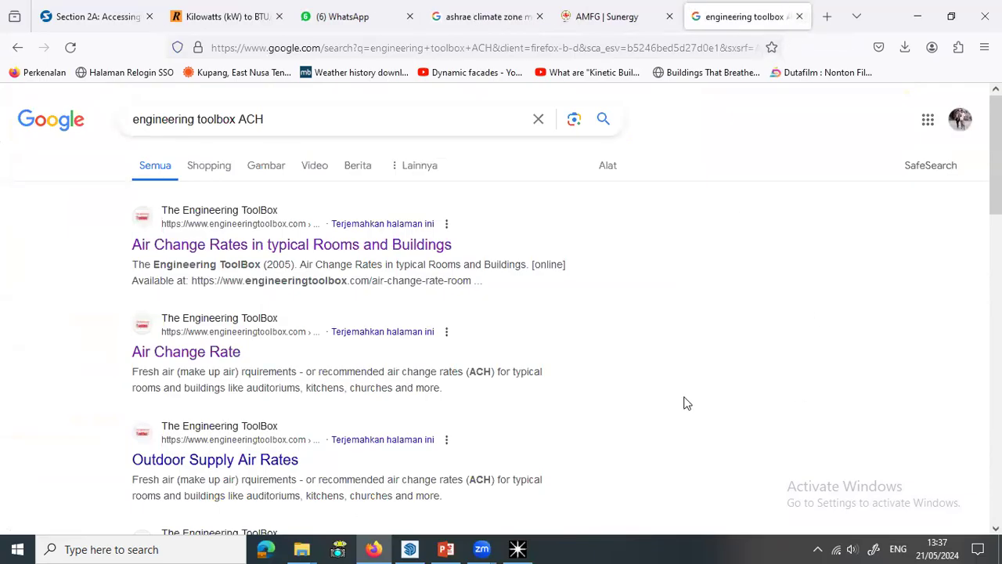
scroll(654, 385, down, 2)
scroll(655, 385, down, 2)
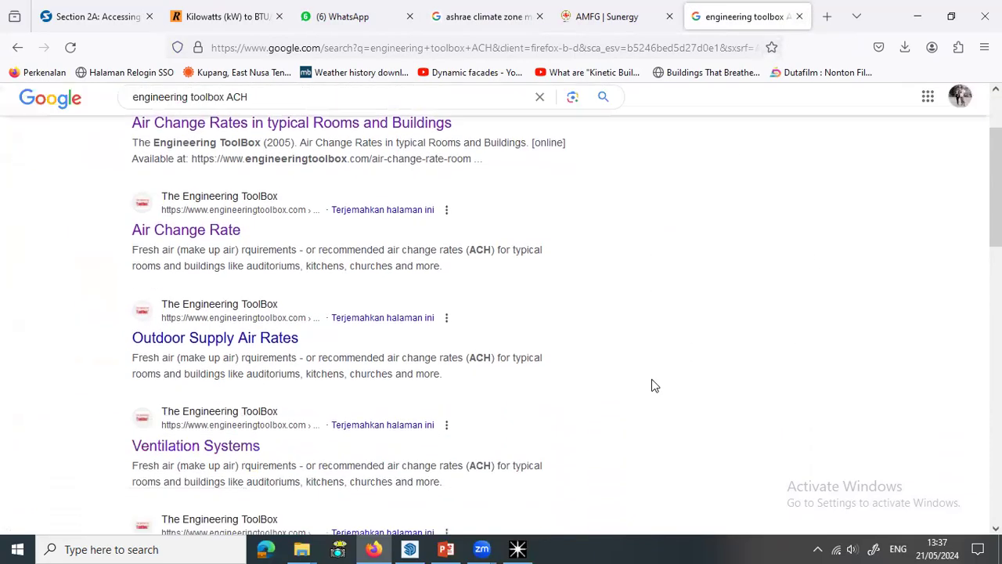
middle_click(782, 31)
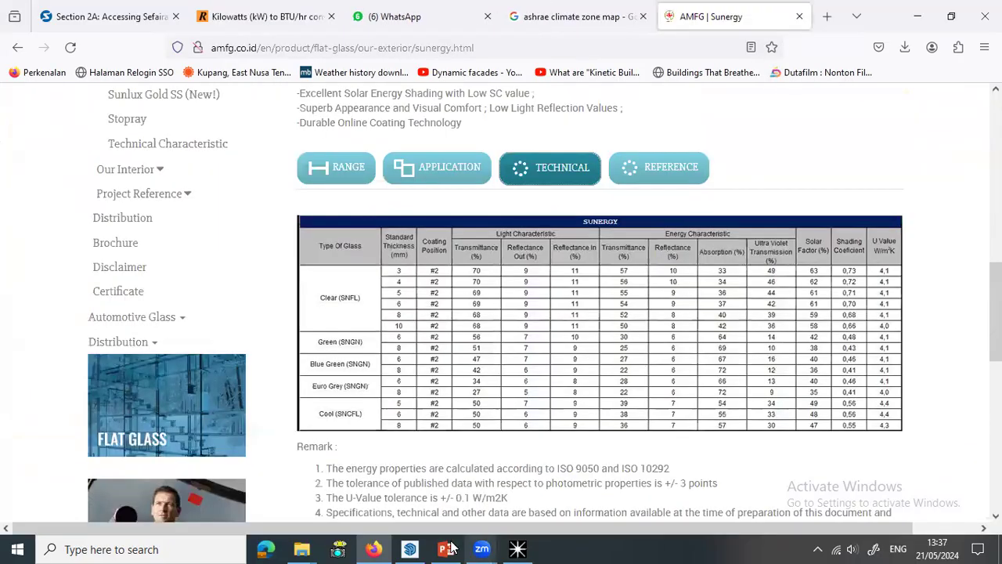
Step: Switch to SketchUp, review Sefaira's Equipment and Lighting settings, and lower Lighting to Standard
click(410, 548)
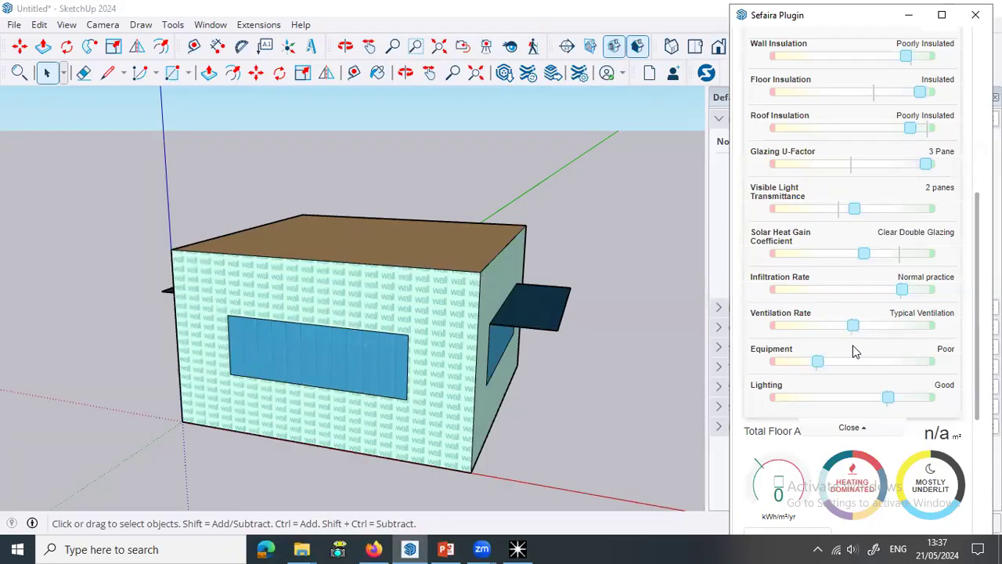
scroll(844, 344, down, 1)
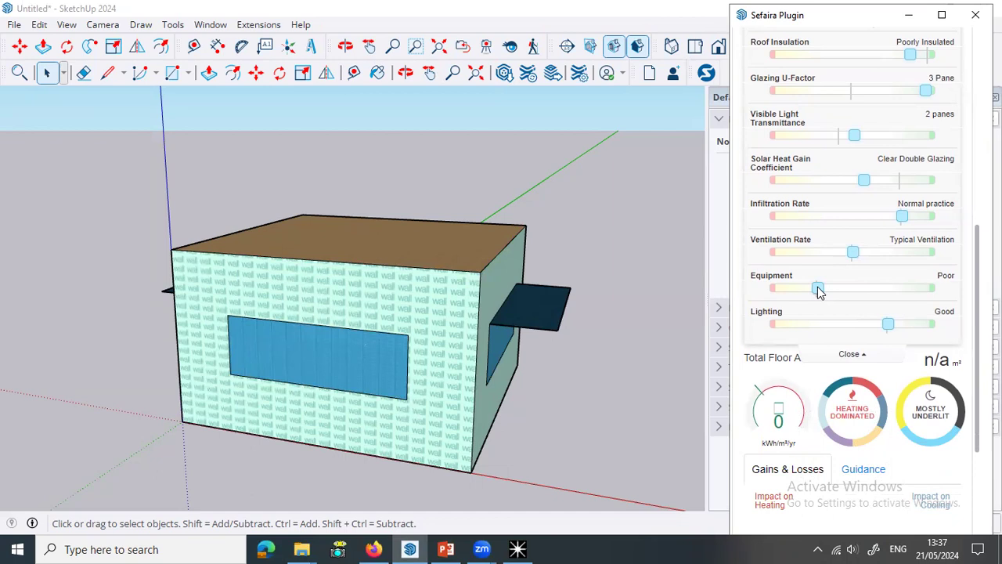
mouse_move(818, 290)
mouse_move(889, 329)
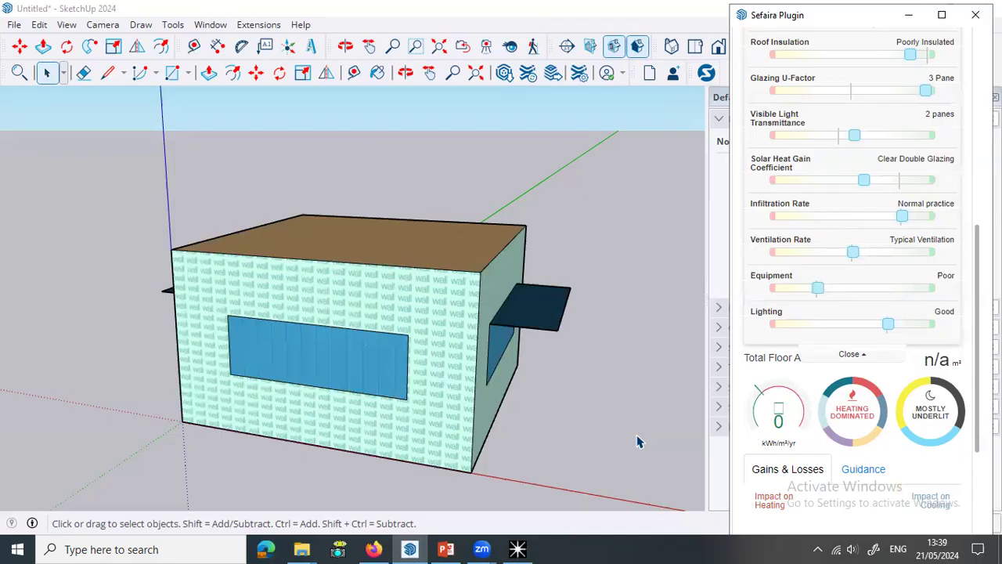
click(889, 325)
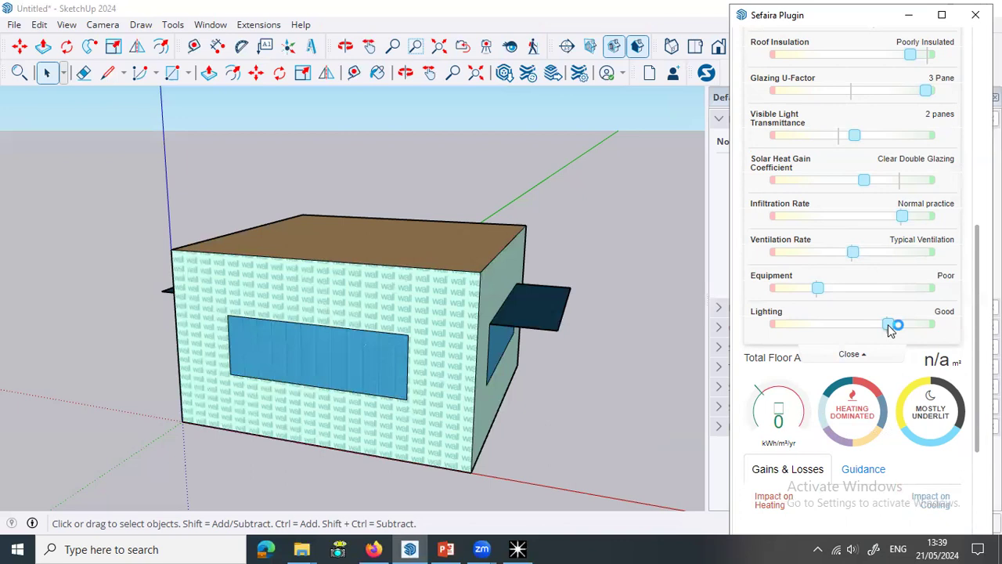
drag(888, 327, 867, 337)
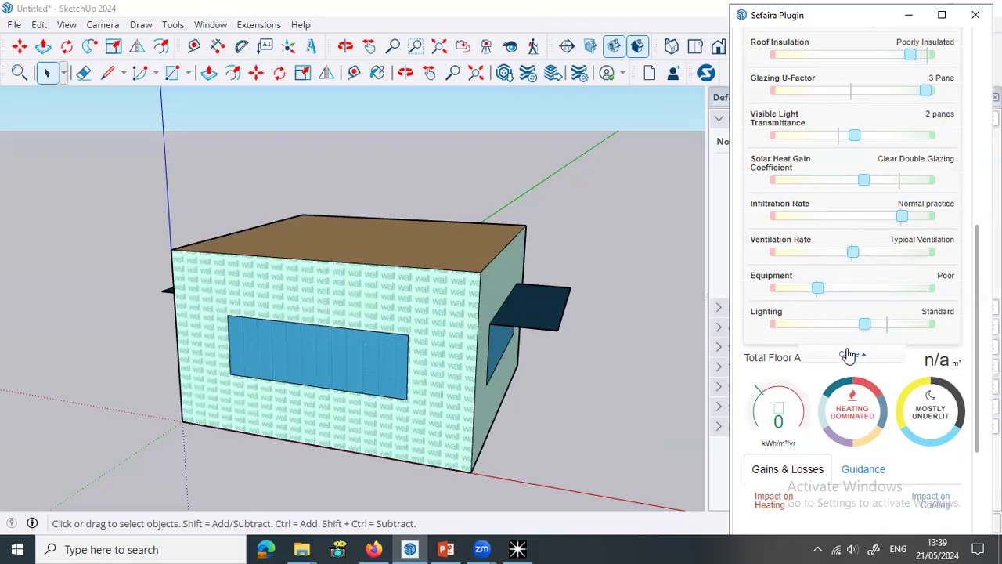
Step: Review all Sefaira model properties for the Yogyakarta office and update the analysis
scroll(850, 354, up, 6)
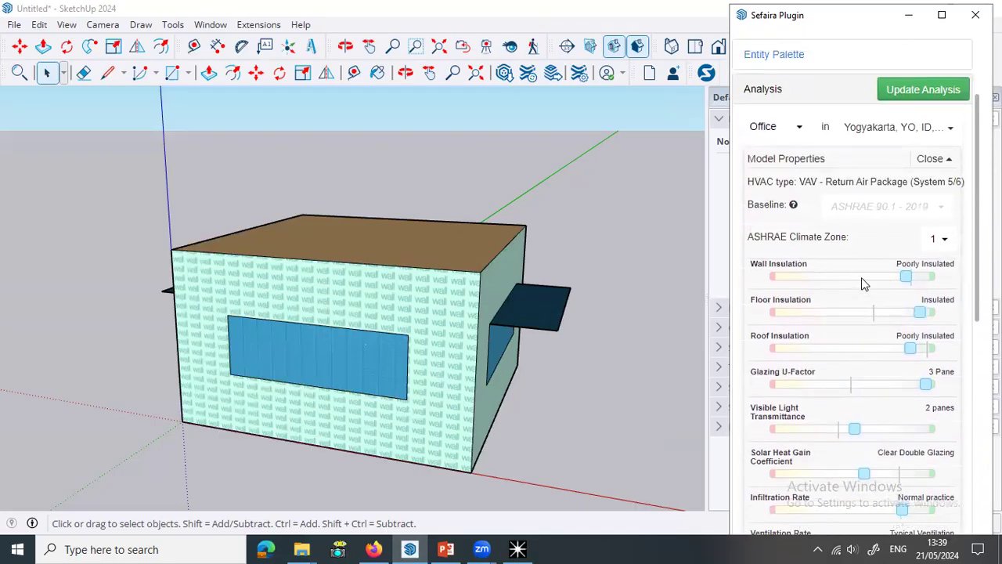
scroll(863, 289, down, 2)
scroll(865, 295, down, 5)
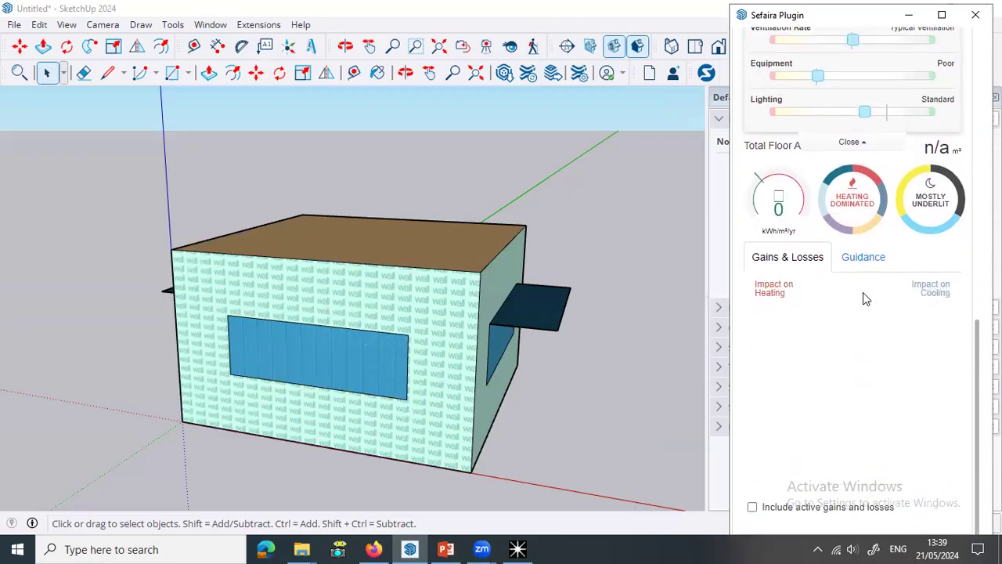
scroll(863, 292, up, 7)
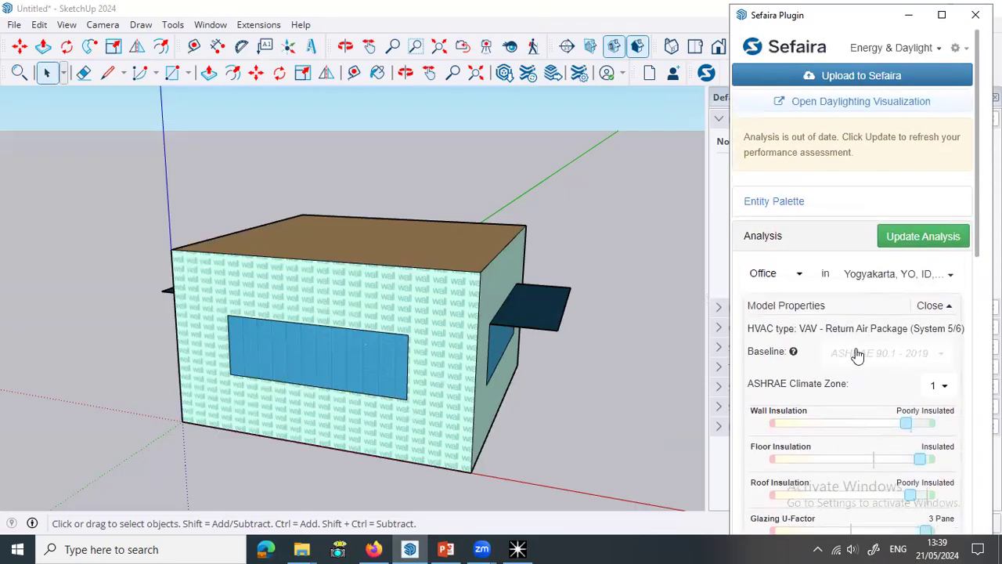
click(923, 237)
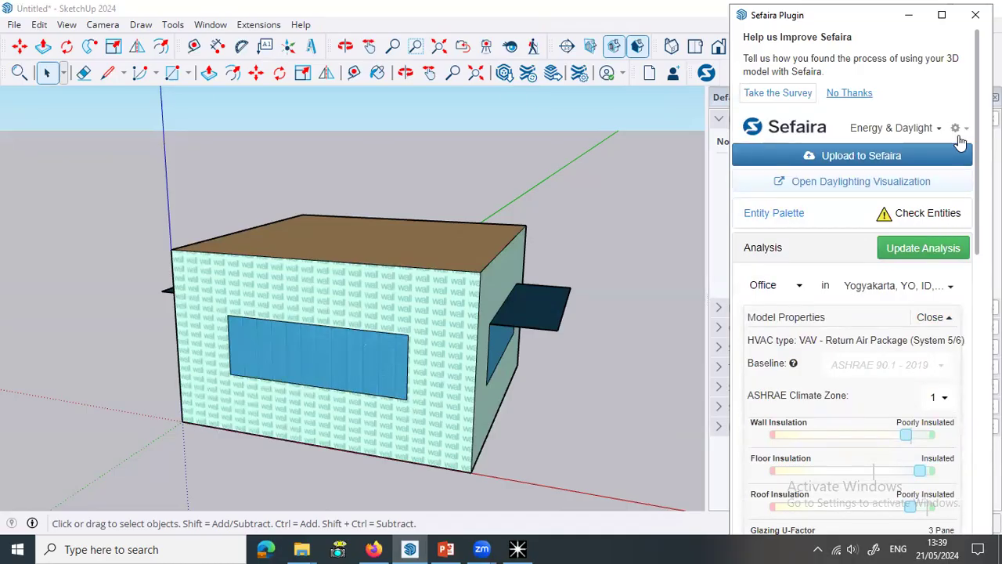
Step: Examine the updated Sefaira results for energy use, daylight and the Gains & Losses diagram
scroll(871, 234, down, 10)
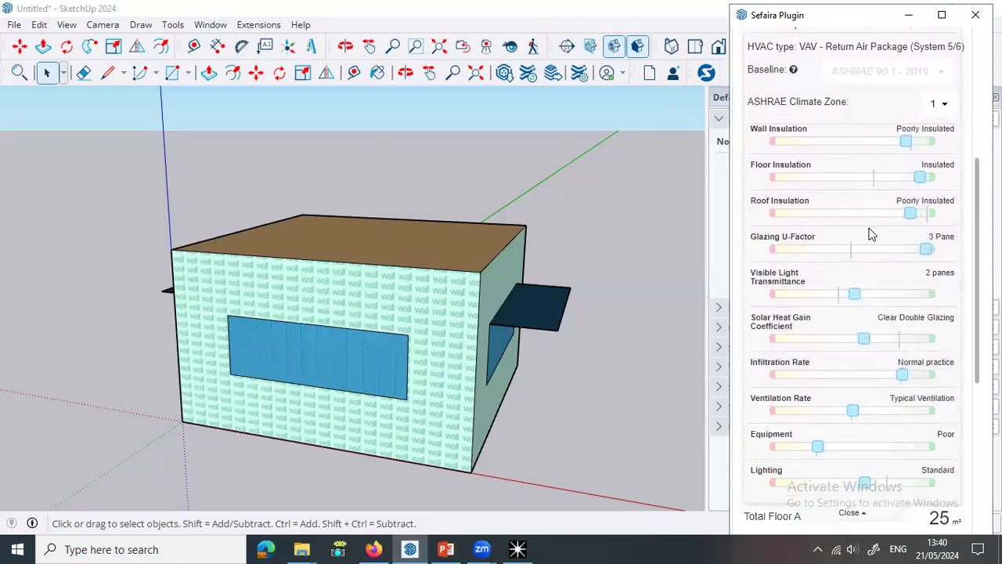
scroll(871, 235, down, 3)
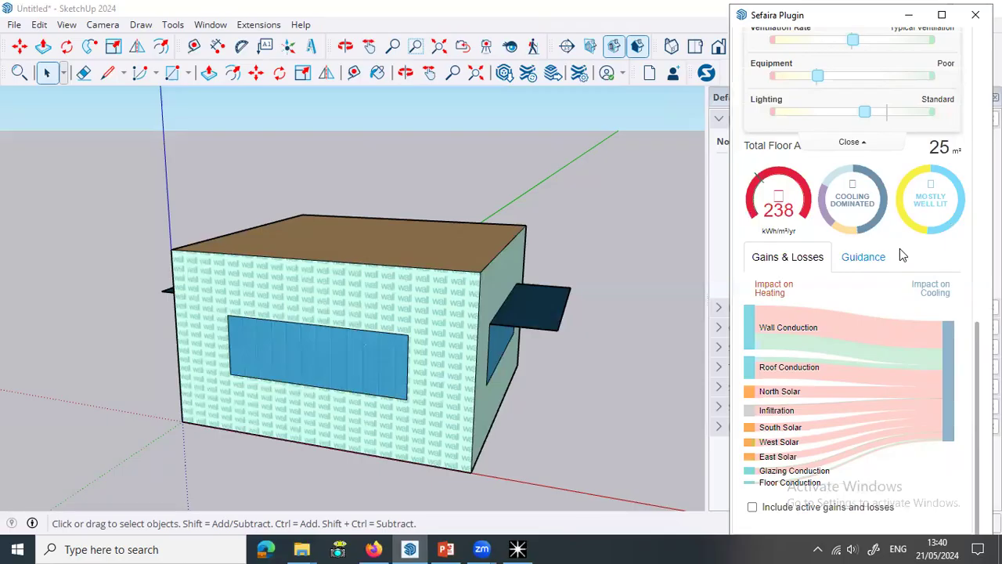
click(619, 23)
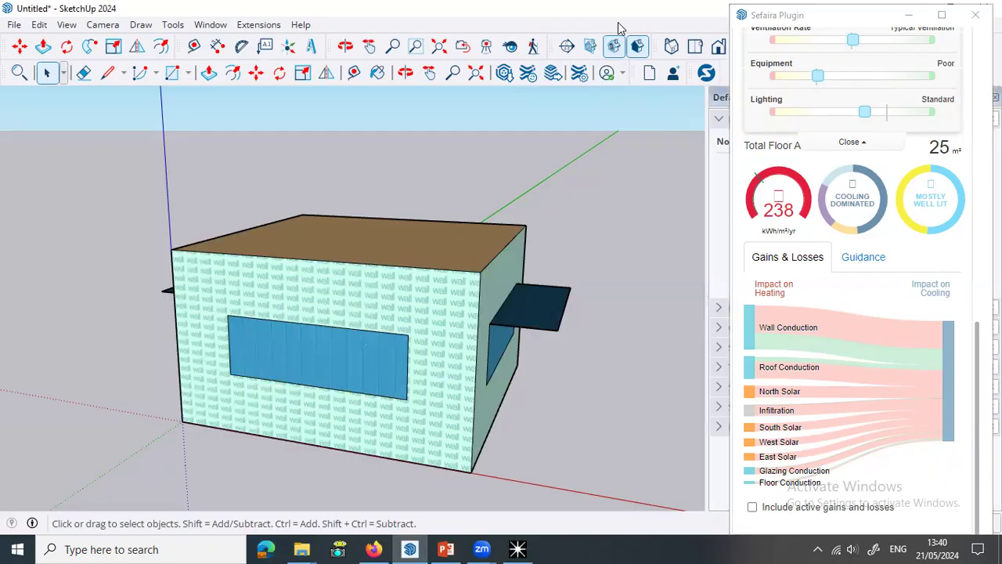